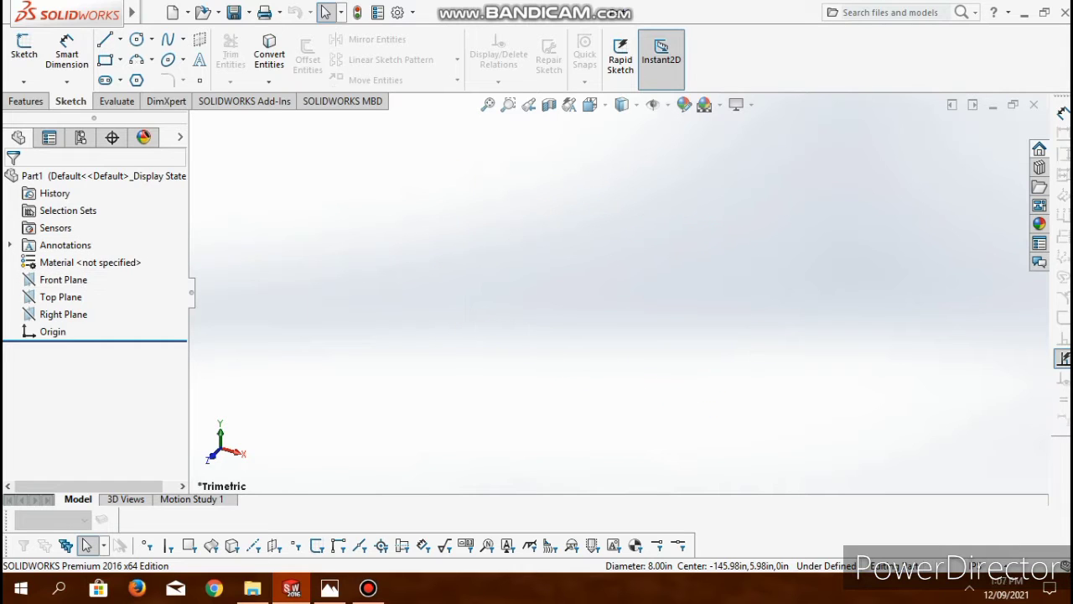
- Start a sketch on the Front Plane and draw vertical and horizontal construction lines crossing at the origin
click(23, 52)
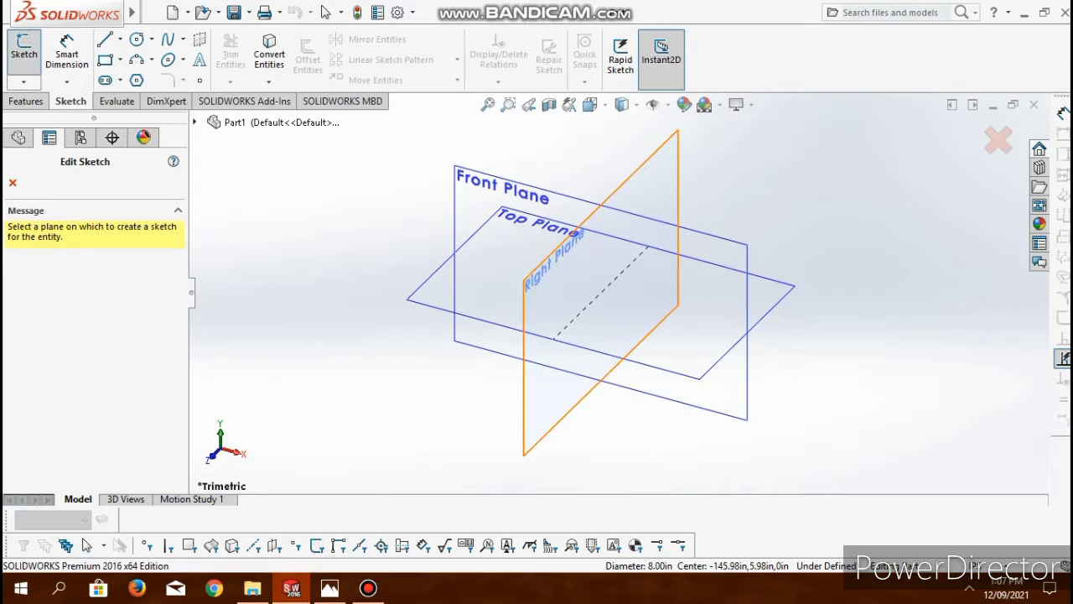
click(503, 187)
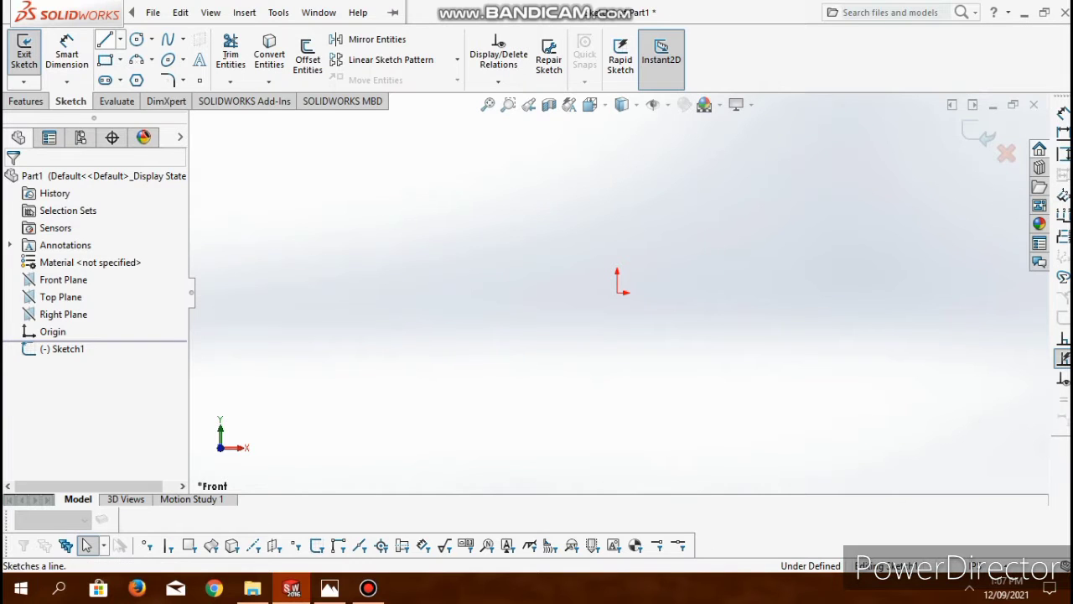
click(104, 38)
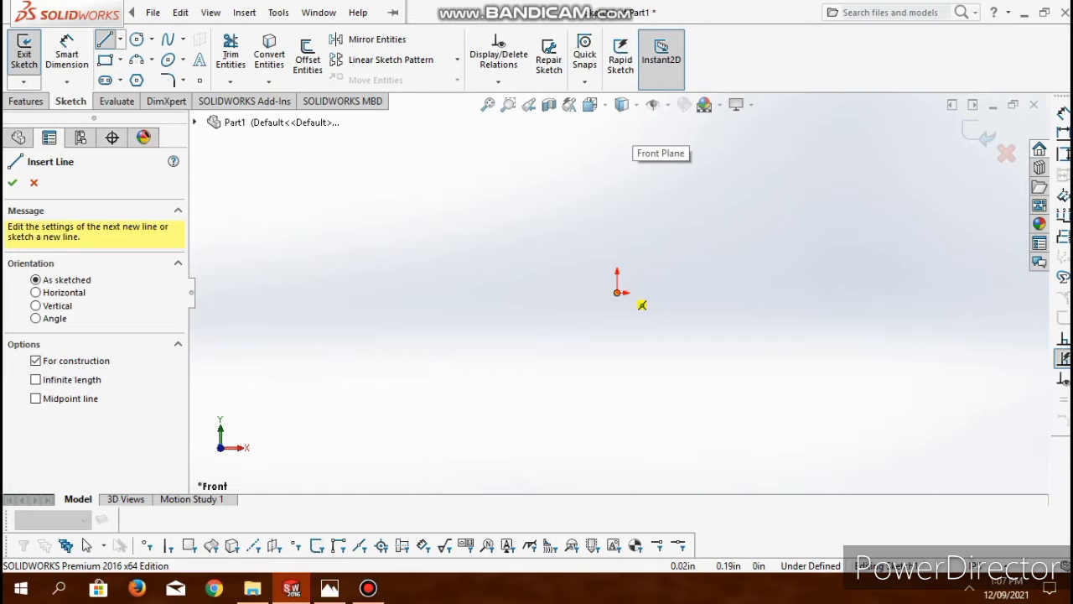
click(617, 164)
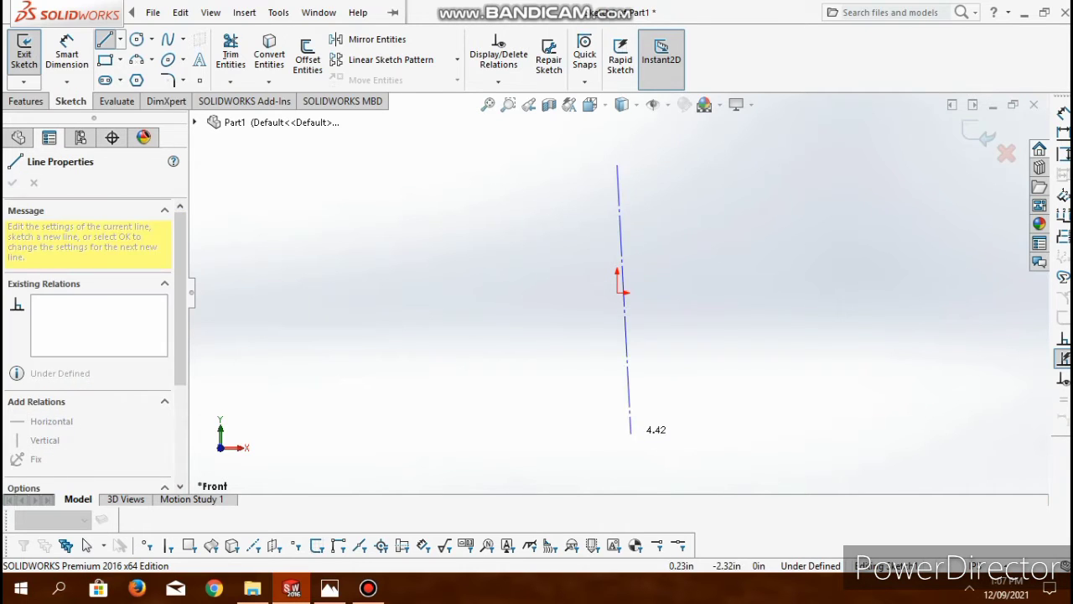
click(617, 443)
click(451, 304)
click(618, 293)
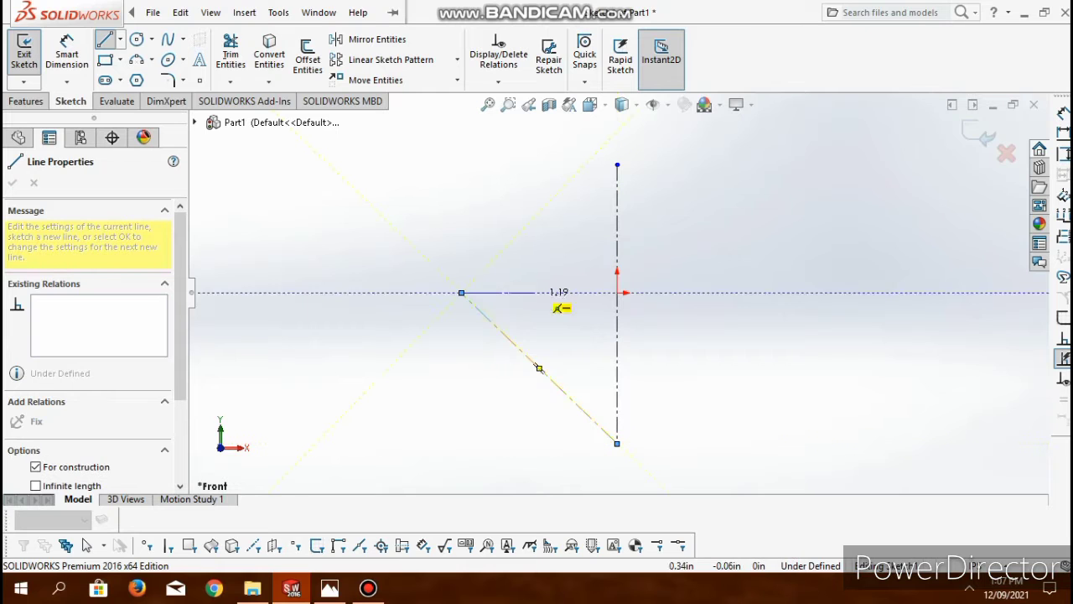
click(773, 293)
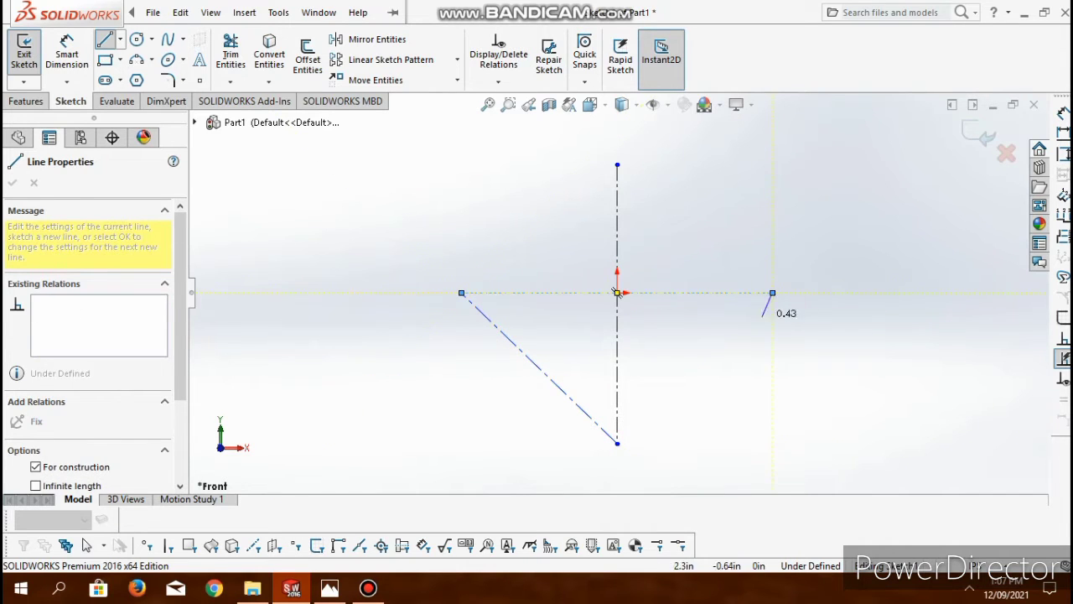
key(Escape)
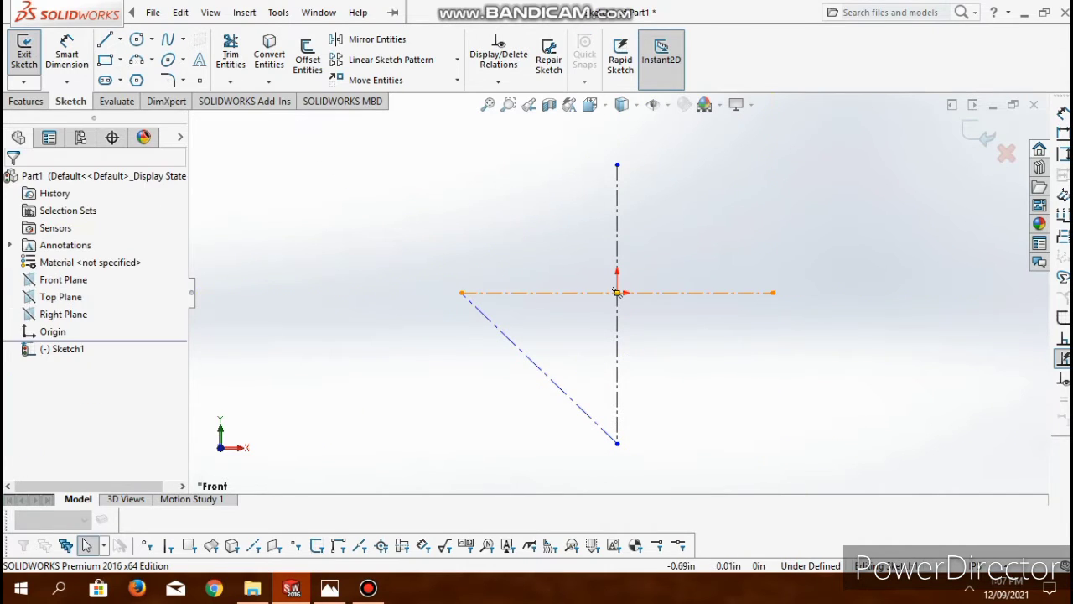
- Sketch two concentric circles centred on the origin, with radii of about 2 in and 0.9 in
click(137, 40)
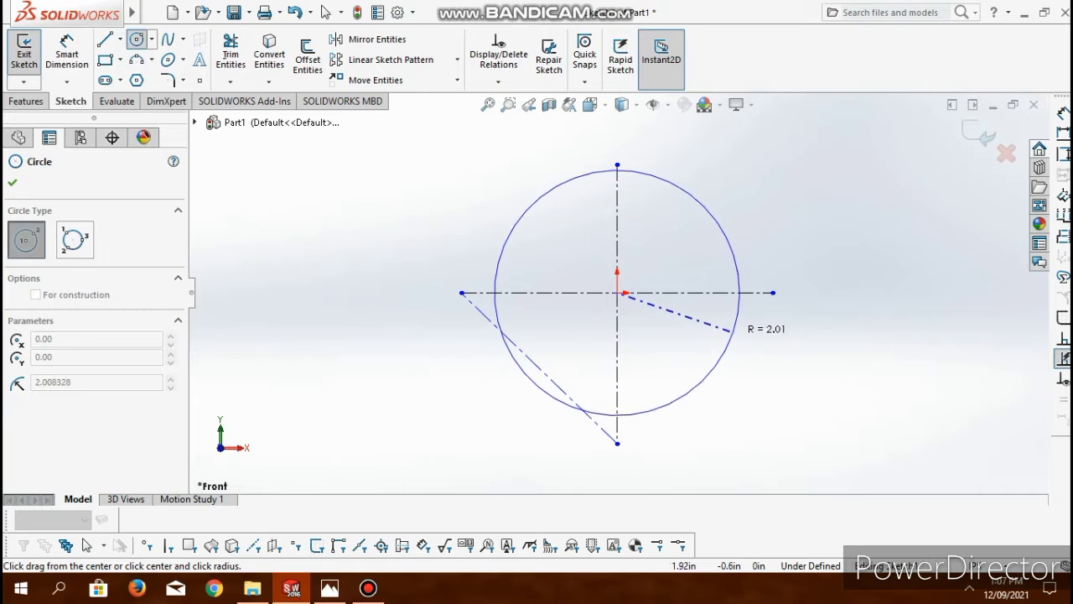
click(731, 332)
click(618, 292)
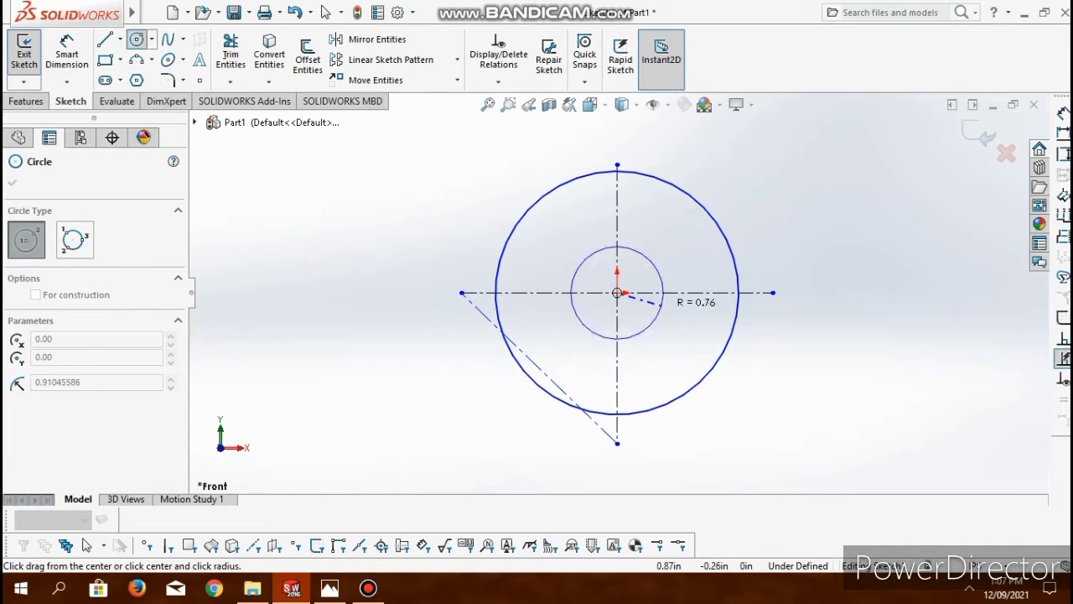
click(662, 323)
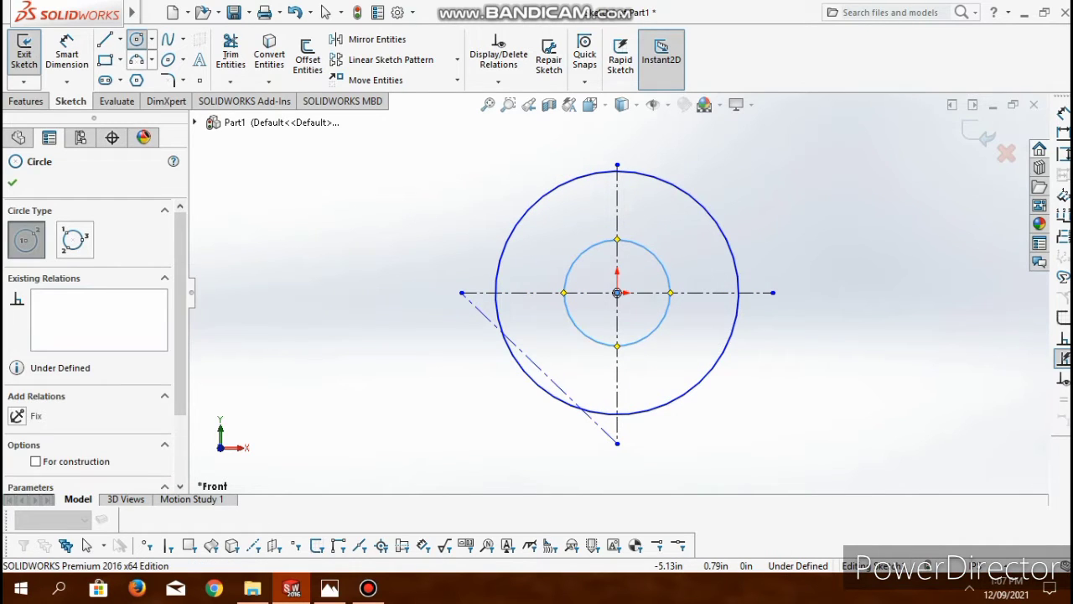
- Sketch a construction centerpoint arc of about 1.5 in radius around the origin, between the two circles and crossing the horizontal construction line
click(152, 60)
click(187, 79)
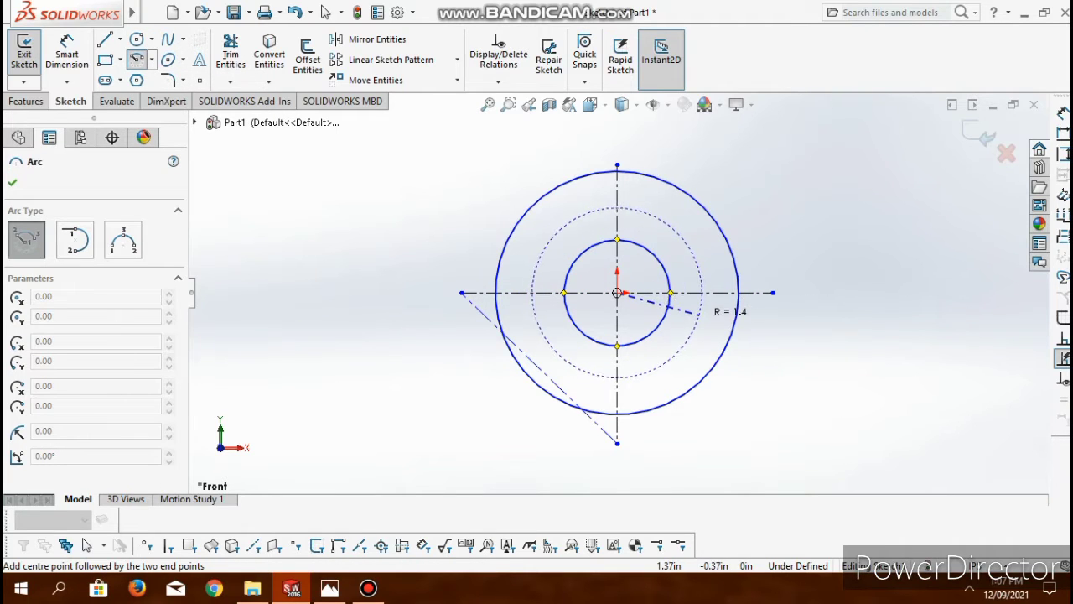
click(697, 333)
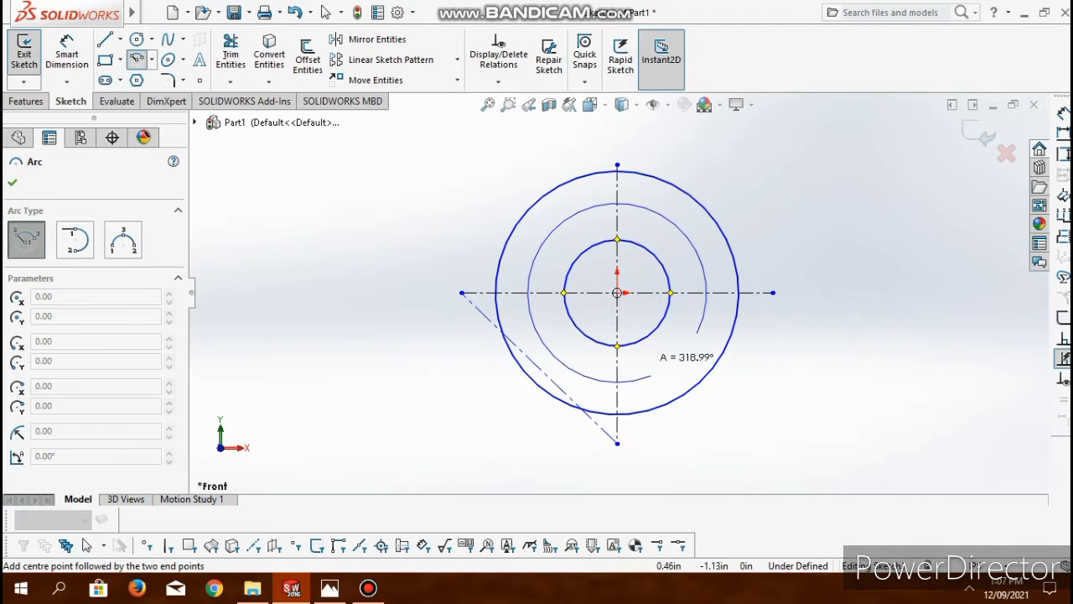
click(697, 333)
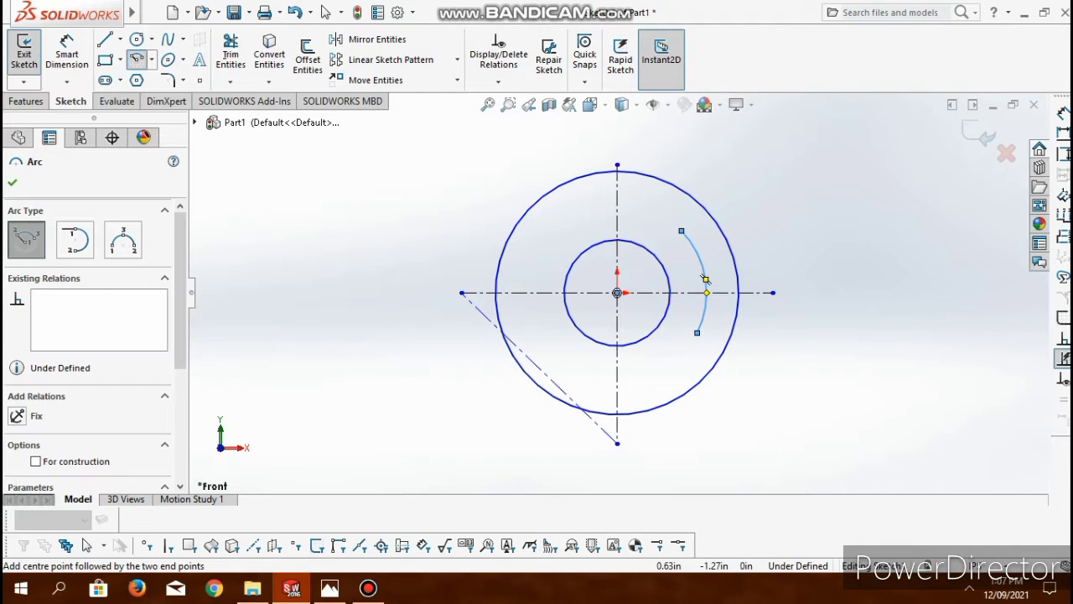
key(Escape)
- Power trim away the stray diagonal line and the halves of the construction lines to the left of and below the origin
click(230, 55)
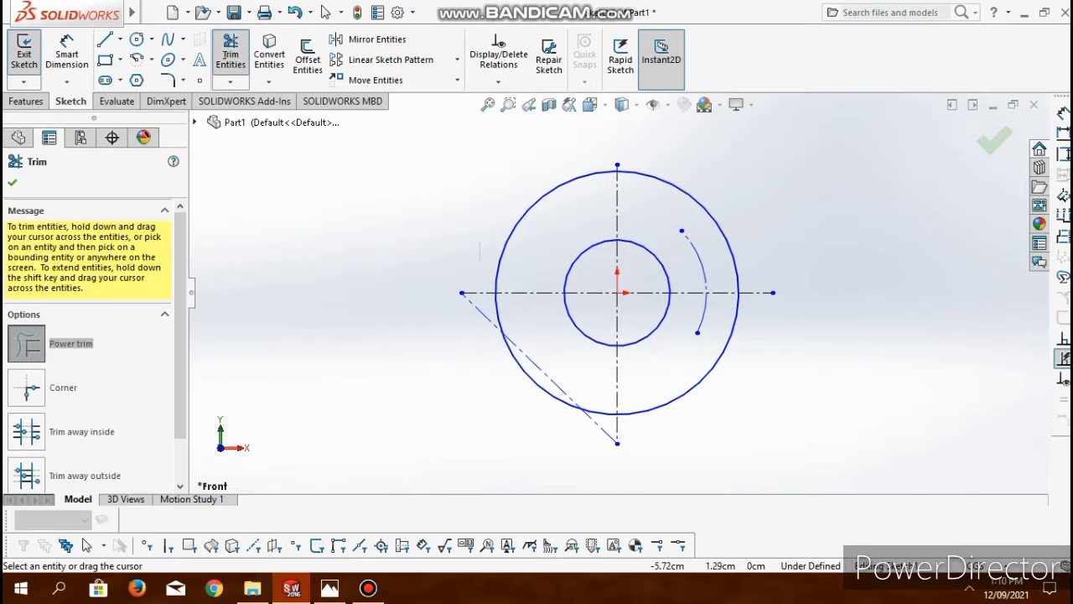
drag(480, 261, 484, 323)
drag(542, 275, 533, 367)
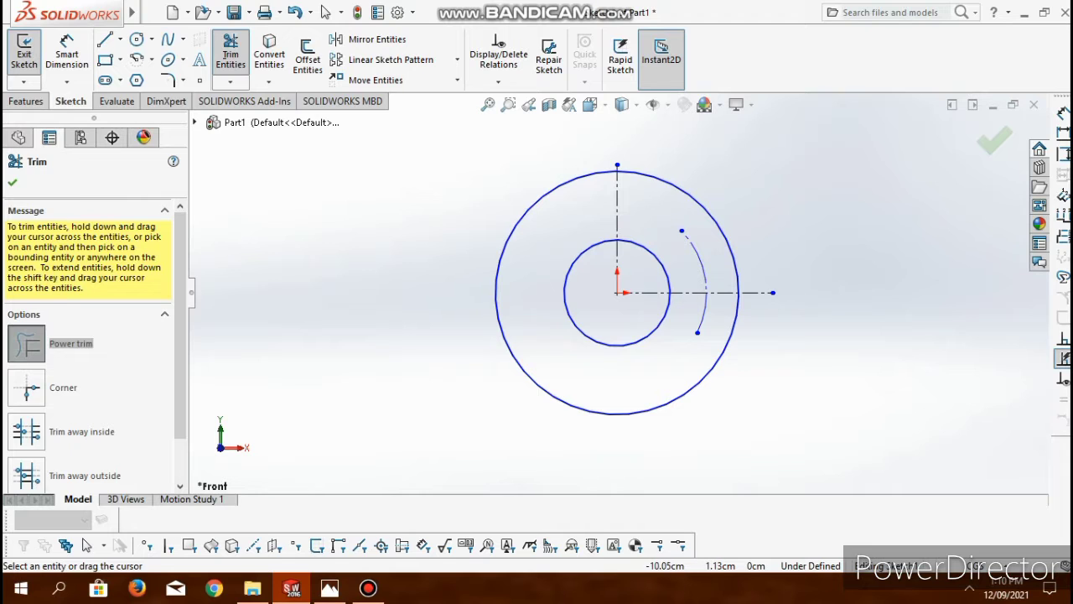
key(Escape)
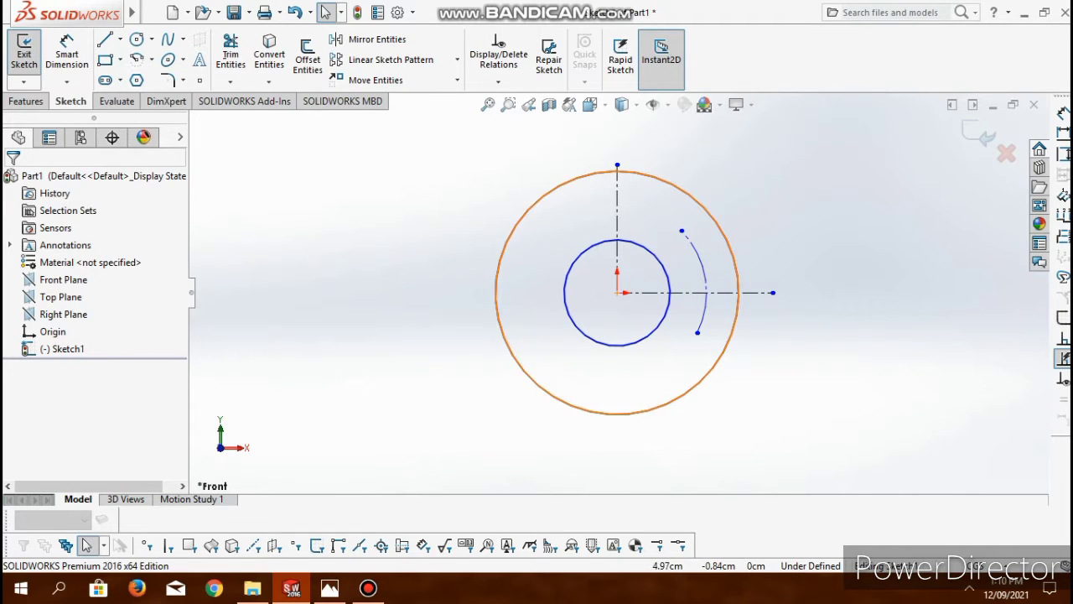
- Dimension the outer circle's diameter as 130 cm and the inner circle's diameter as 46 cm
click(738, 313)
click(67, 52)
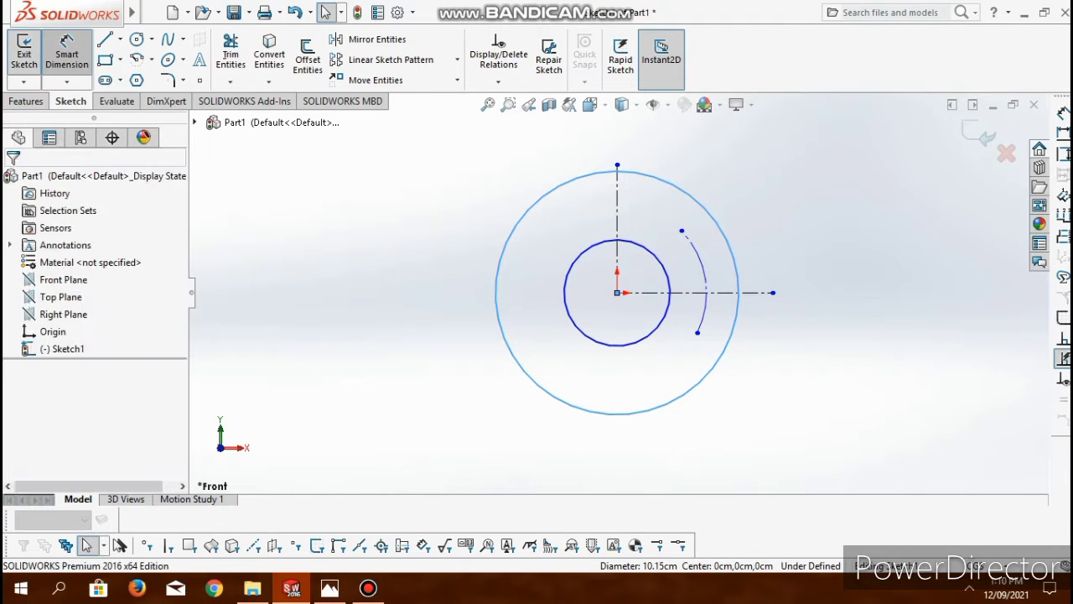
click(826, 352)
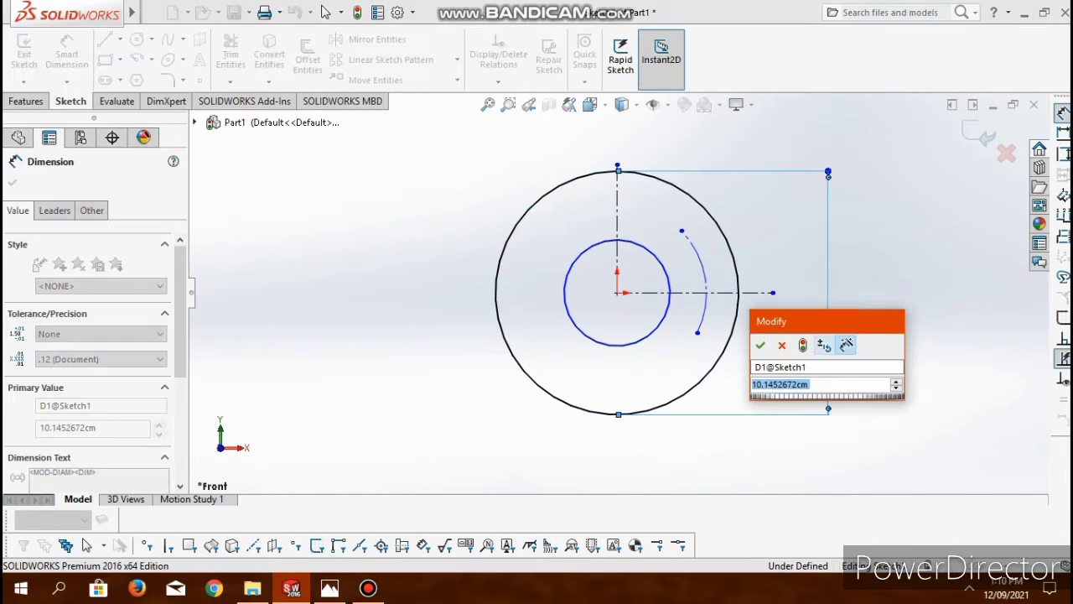
text(130)
key(Return)
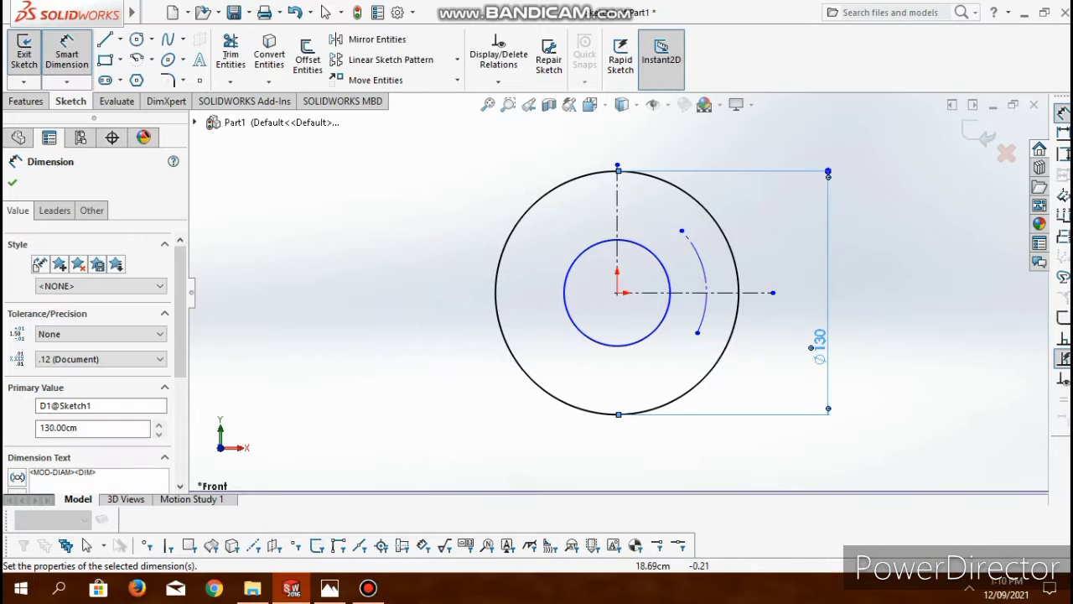
click(668, 281)
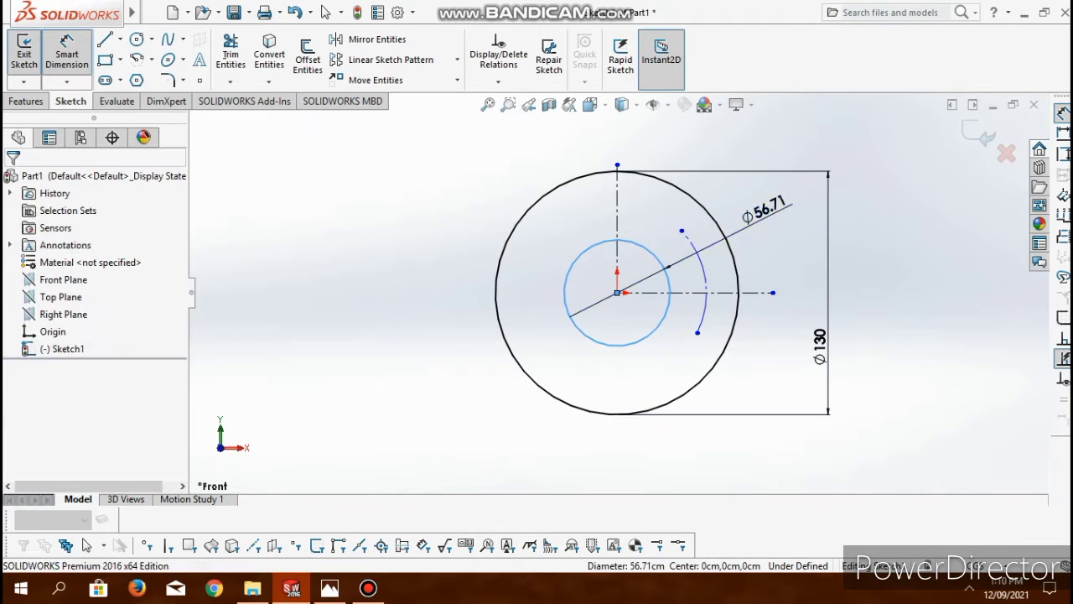
click(746, 217)
text(46)
key(Return)
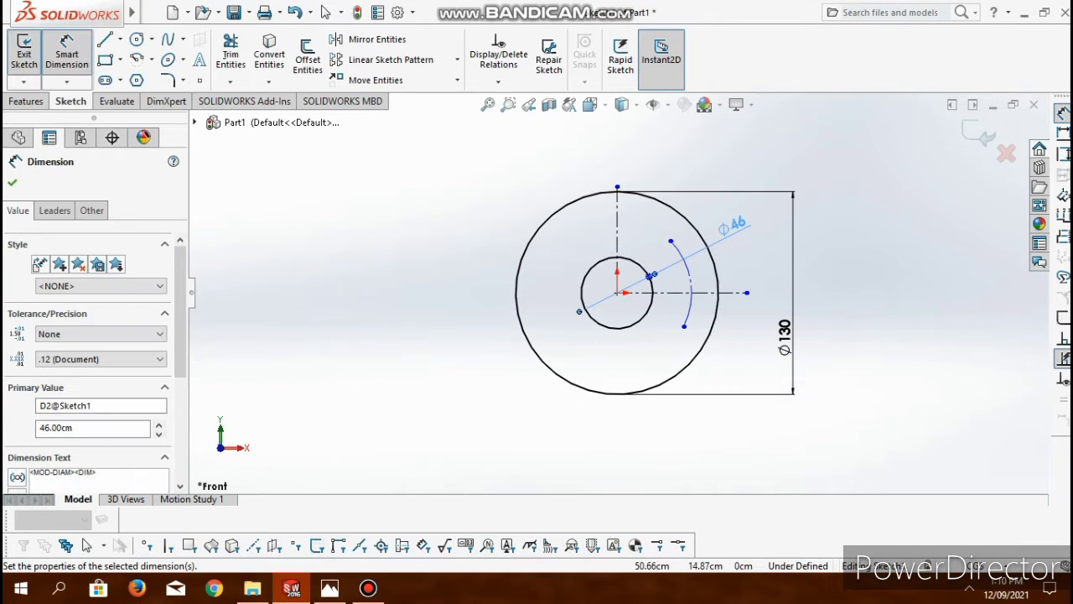
- Dimension the construction arc with a 40 cm radius and display that dimension as a diameter
click(689, 281)
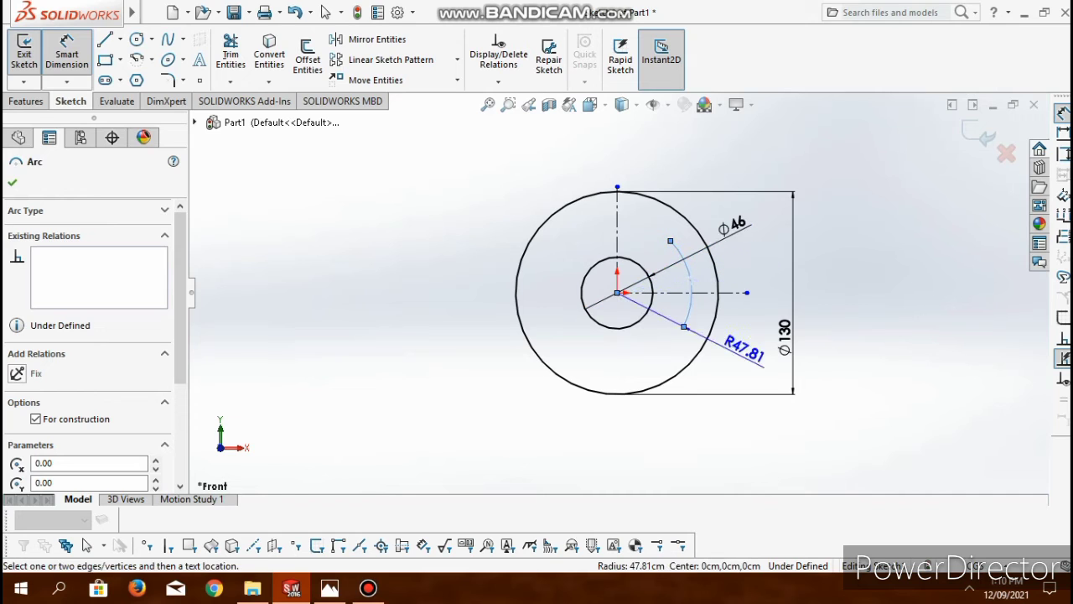
click(723, 359)
text(40)
key(Return)
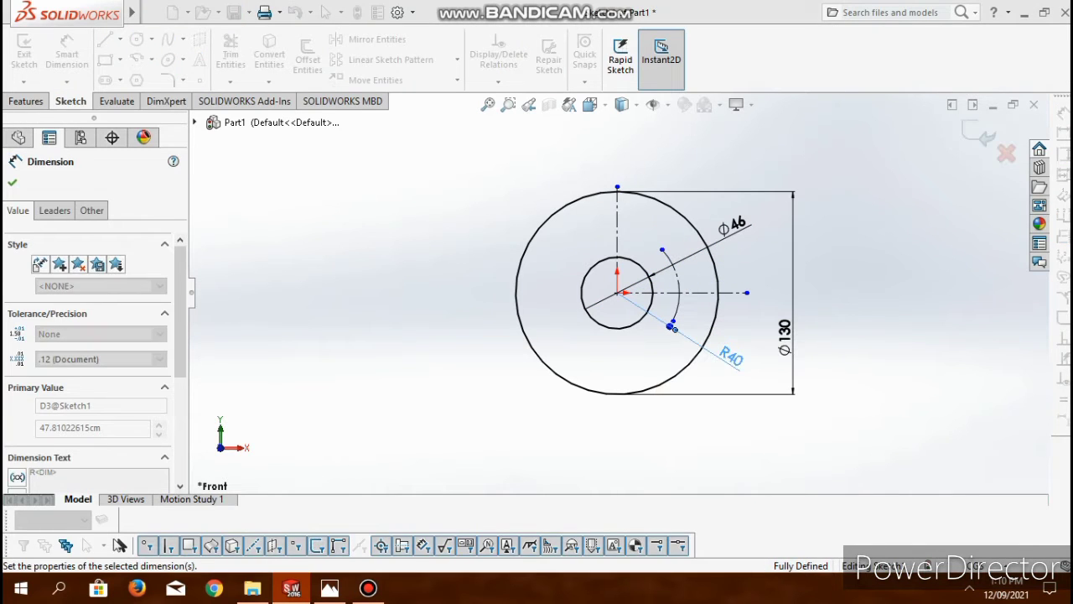
right_click(736, 360)
click(803, 275)
- Sketch a corner rectangle about 11 cm high across the horizontal construction line, reaching from the construction arc to inside the inner circle
click(105, 60)
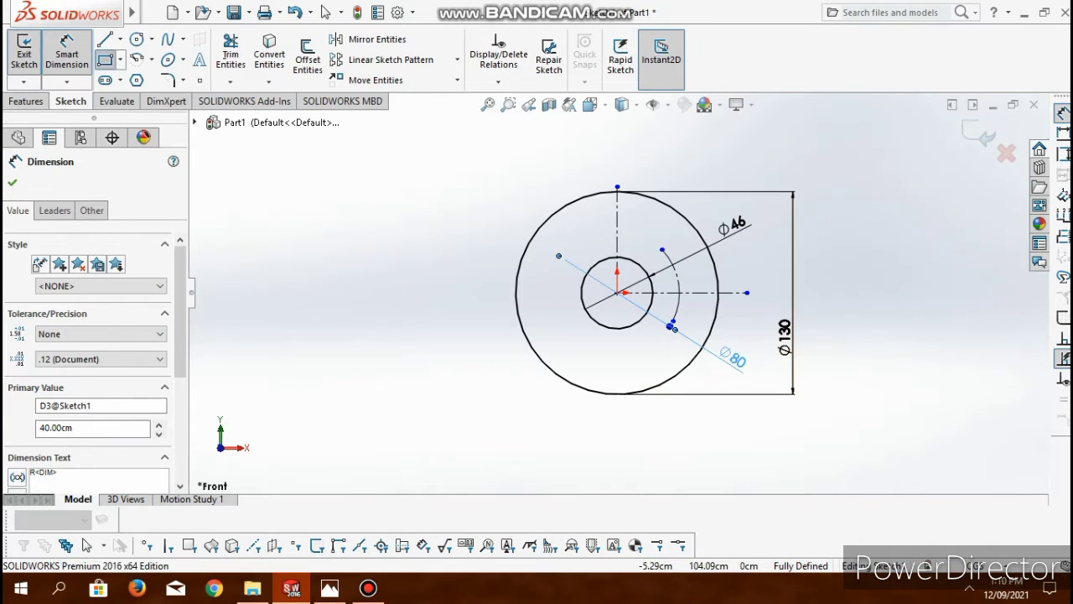
scroll(672, 325, down, 6)
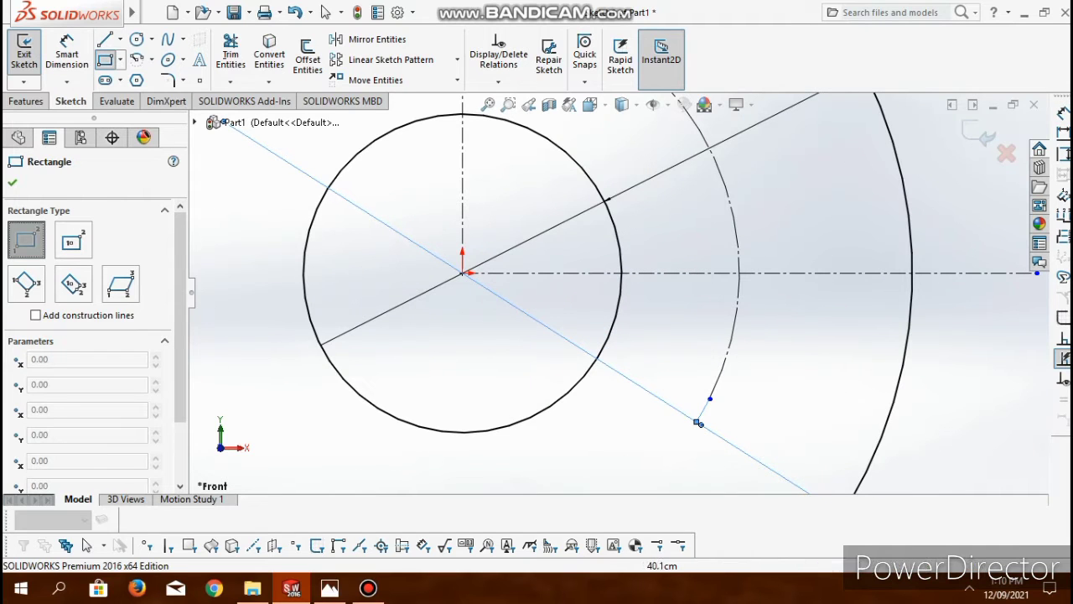
click(735, 232)
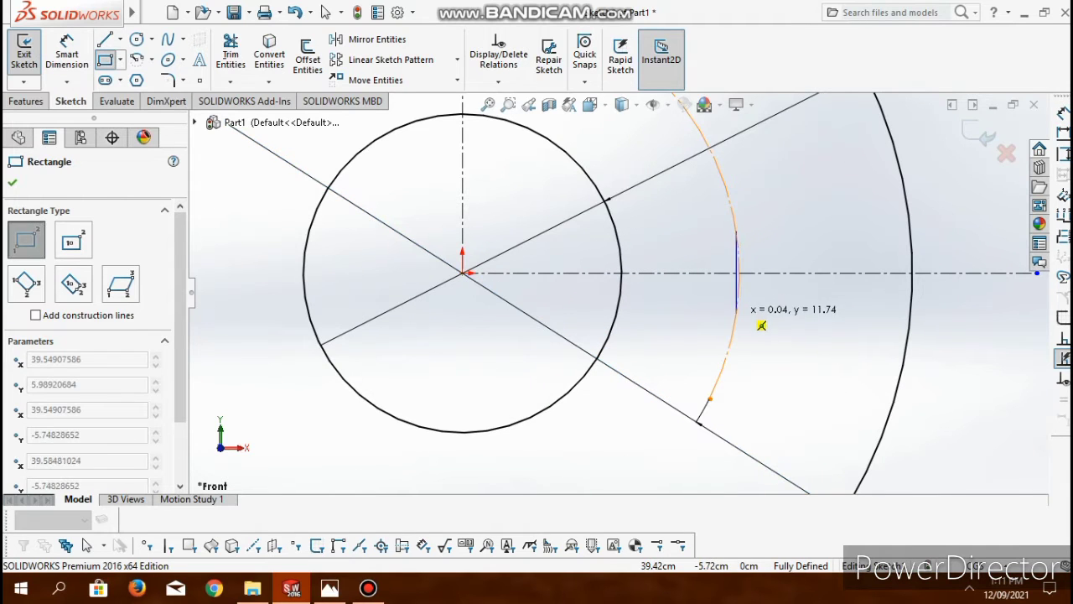
click(582, 308)
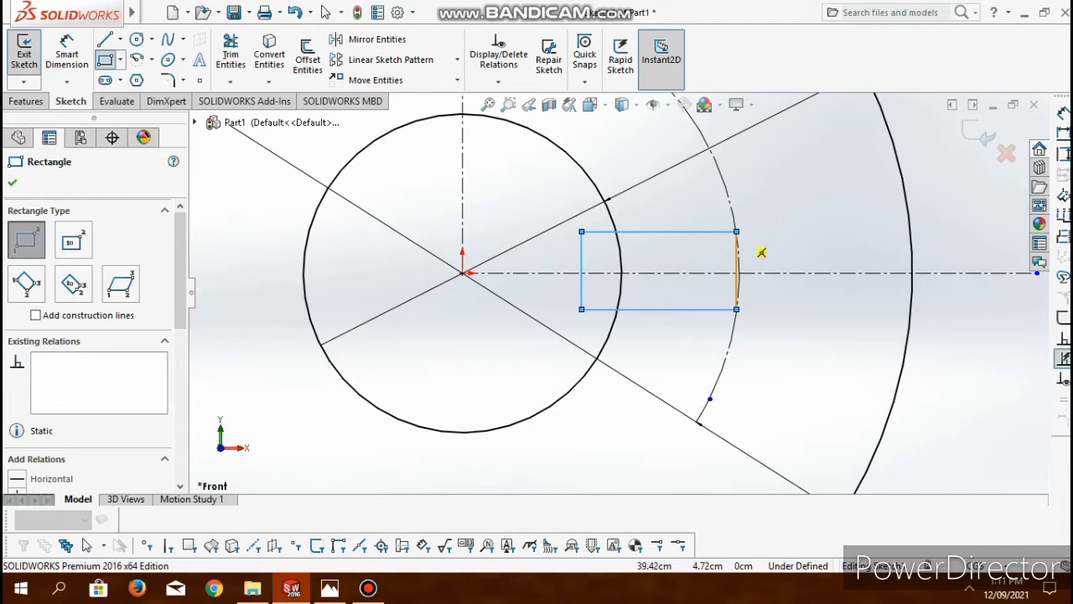
key(Escape)
- Make the rectangle's upper and lower outer corners coincident with the construction arc
click(736, 231)
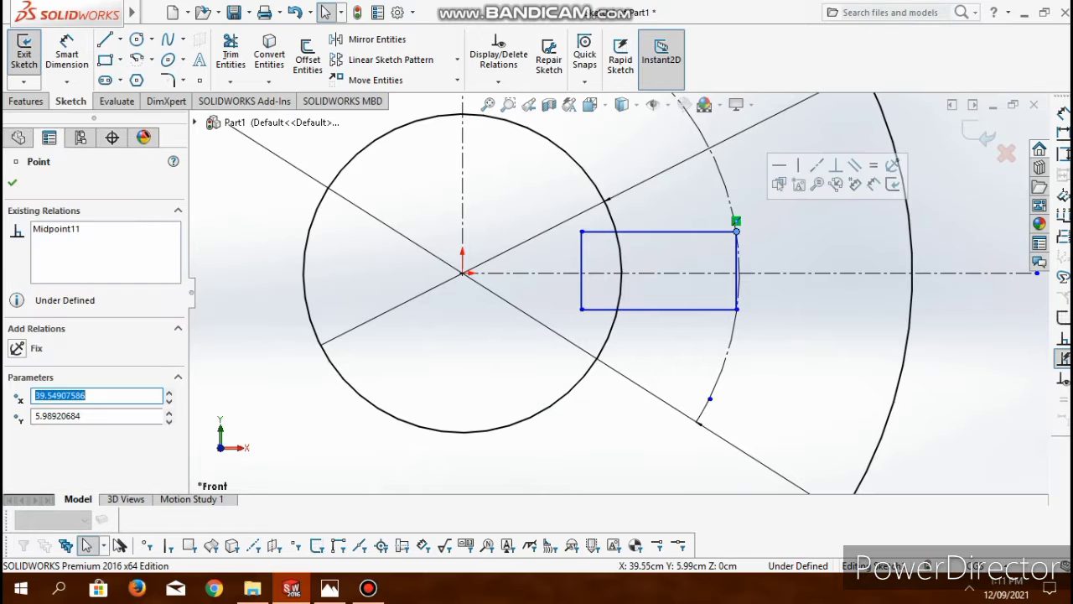
ctrl+click(737, 232)
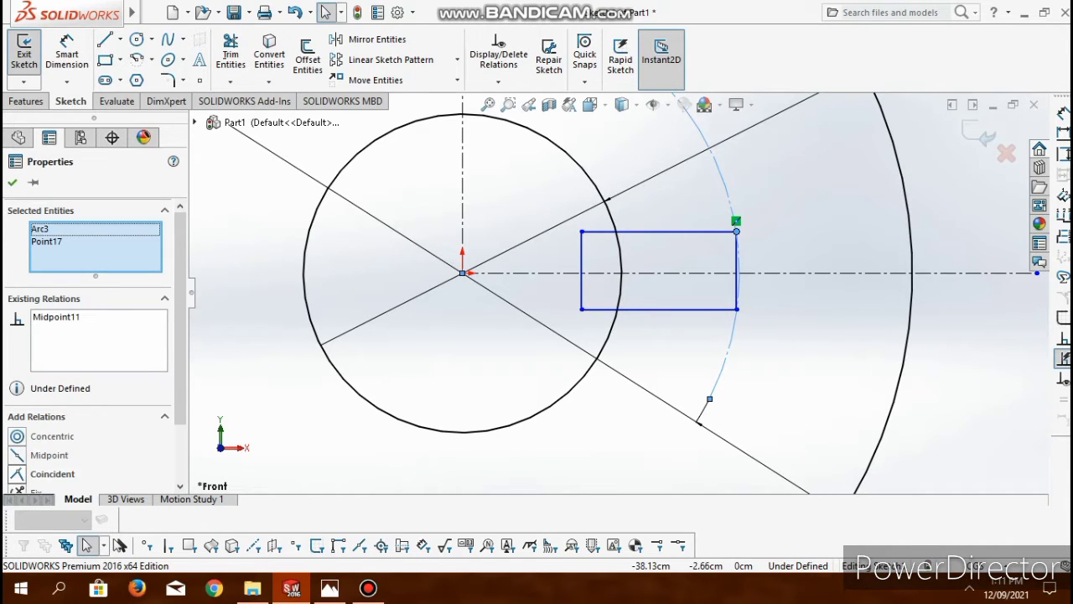
click(17, 474)
click(737, 309)
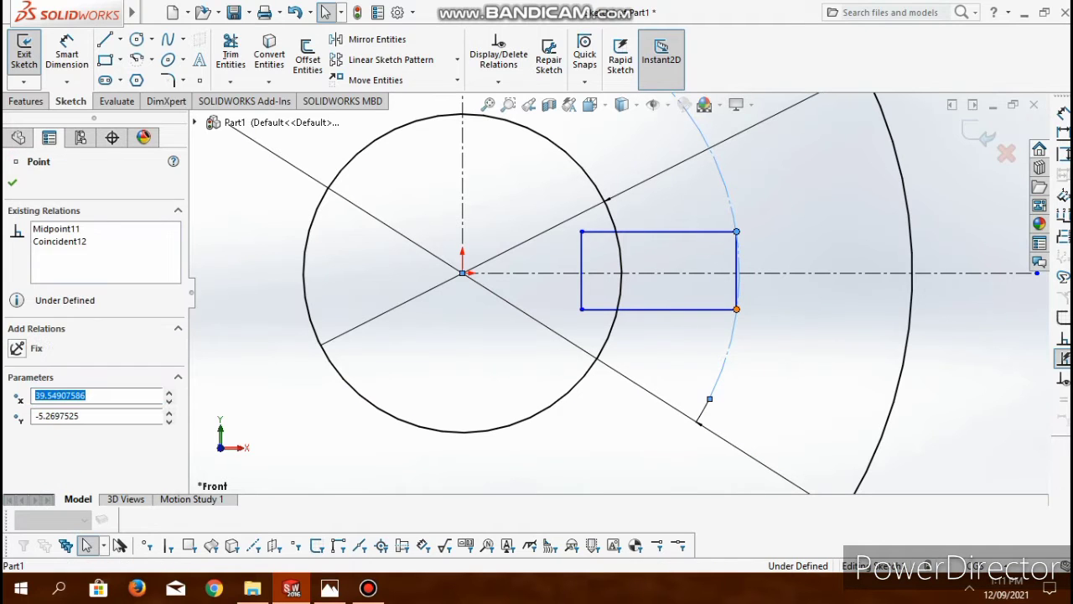
click(733, 225)
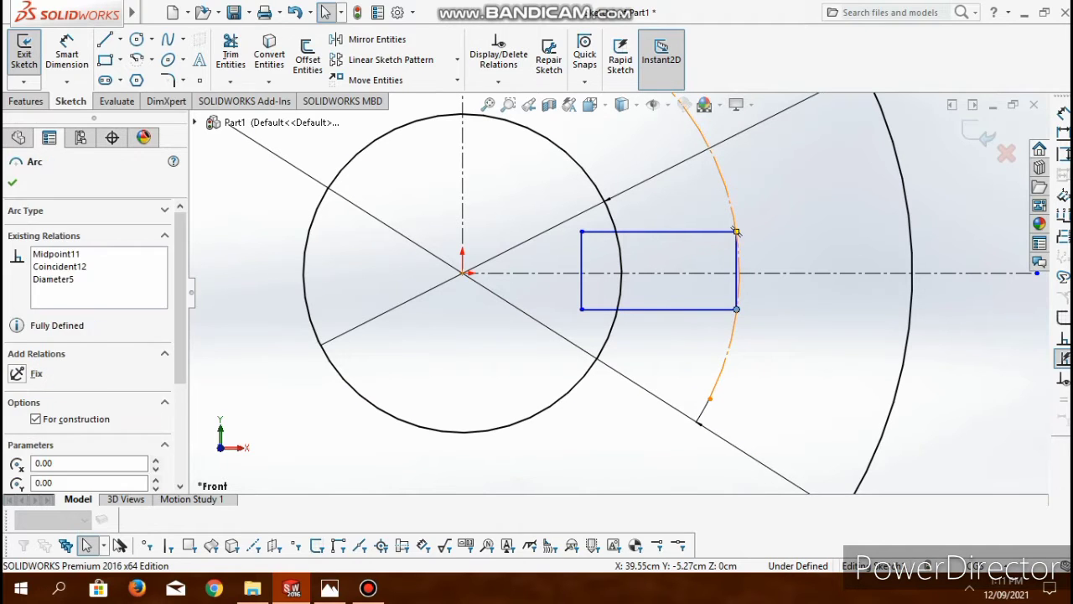
ctrl+click(736, 231)
click(51, 473)
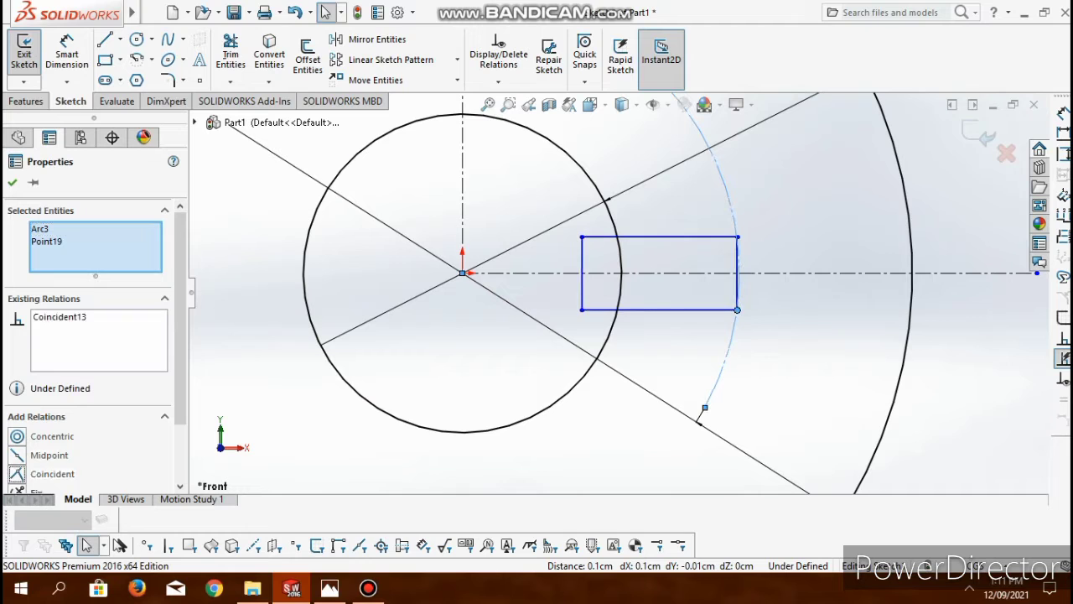
- Add a Midpoint relation between the horizontal construction line and the midpoint of the rectangle's outer side
click(739, 272)
ctrl+click(739, 274)
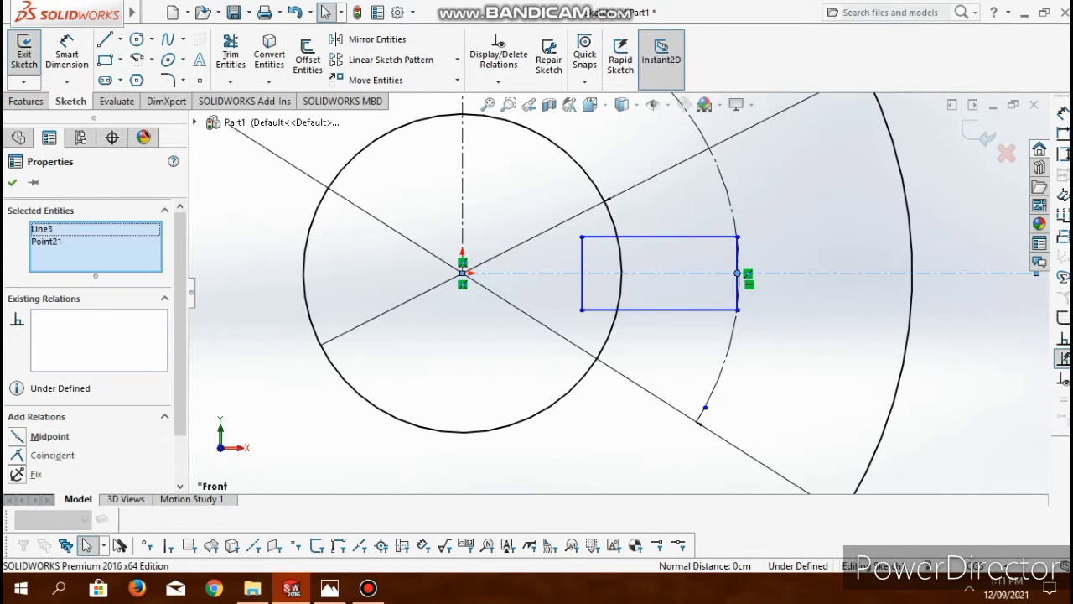
click(50, 436)
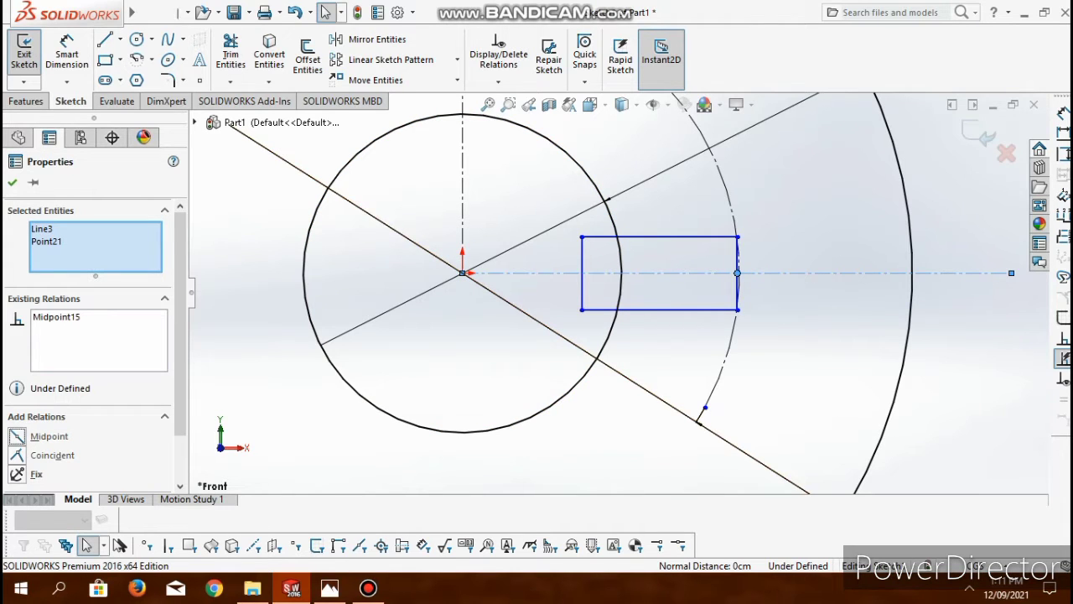
- Trim away the rectangle's inner side and the inner circle's arc between the slot walls
click(230, 52)
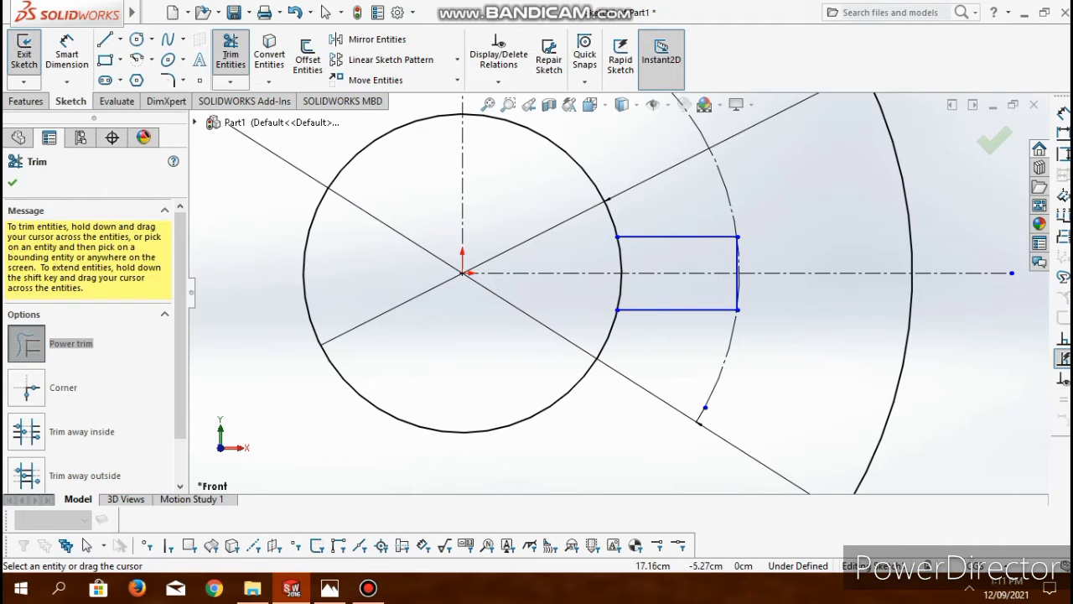
drag(587, 251, 620, 252)
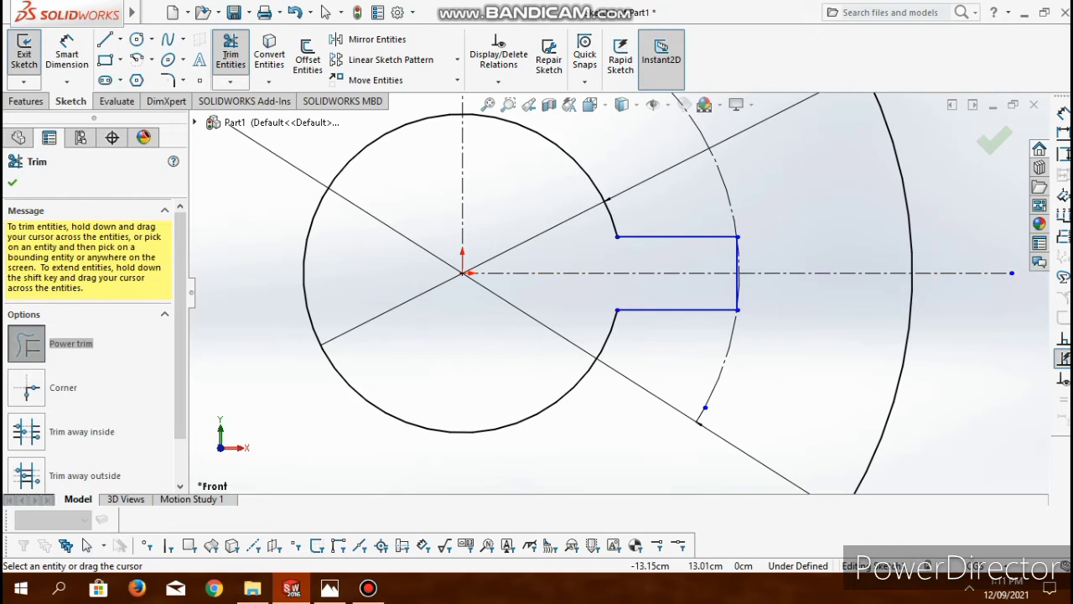
key(Escape)
- Dimension the slot's outer end to a width of 6 cm
click(67, 52)
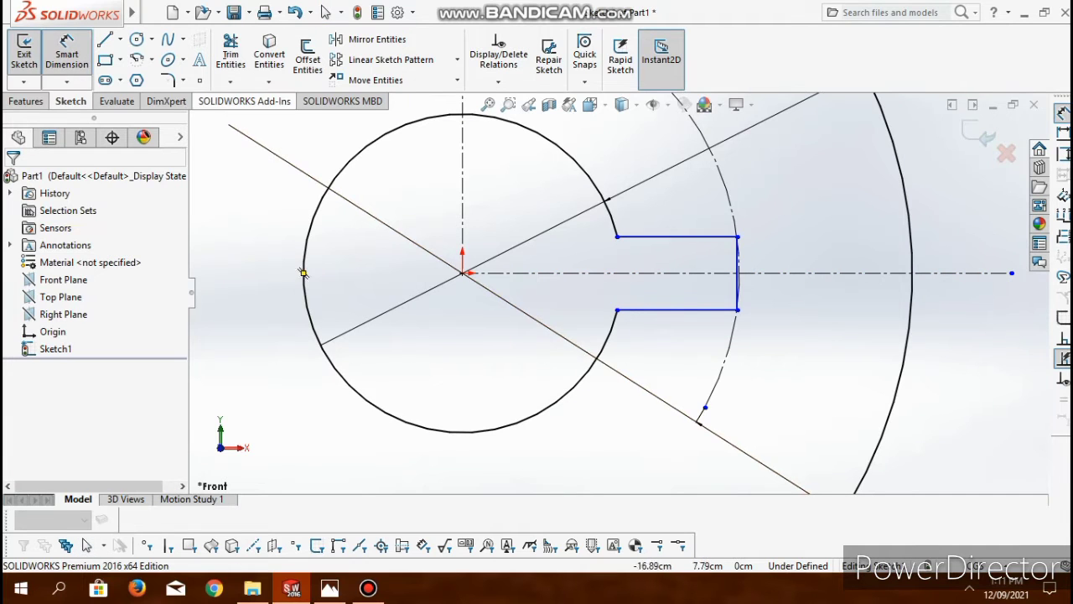
click(737, 272)
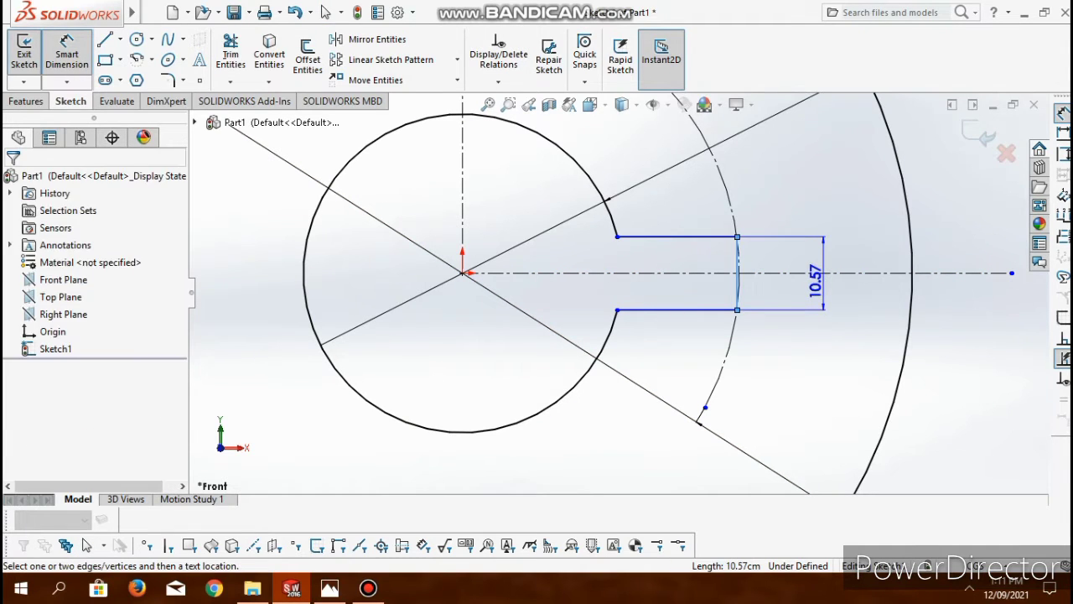
click(815, 282)
text(6.00cm)
key(Return)
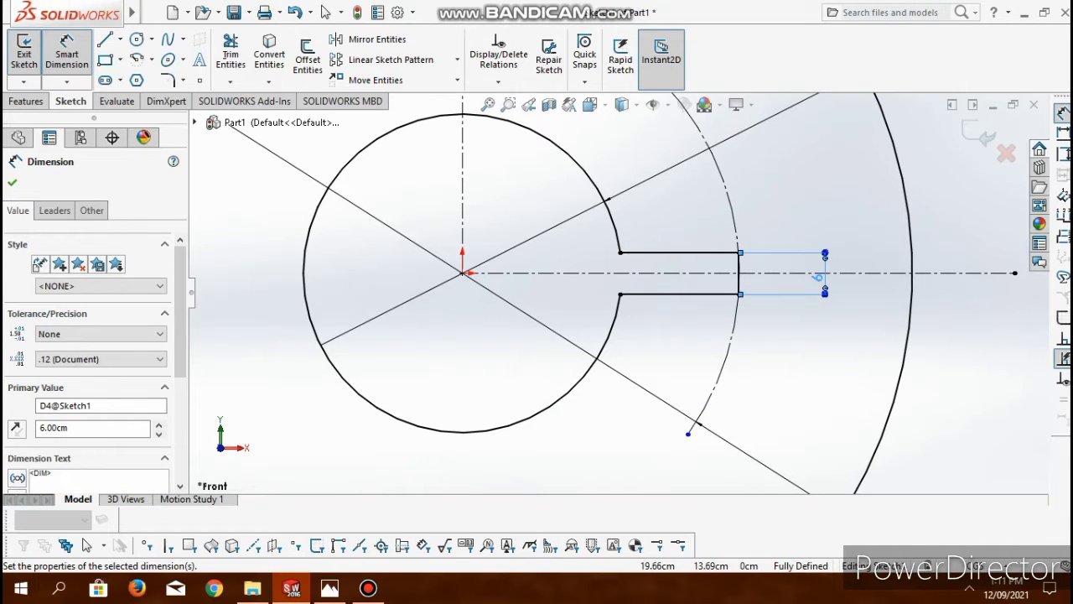
key(Escape)
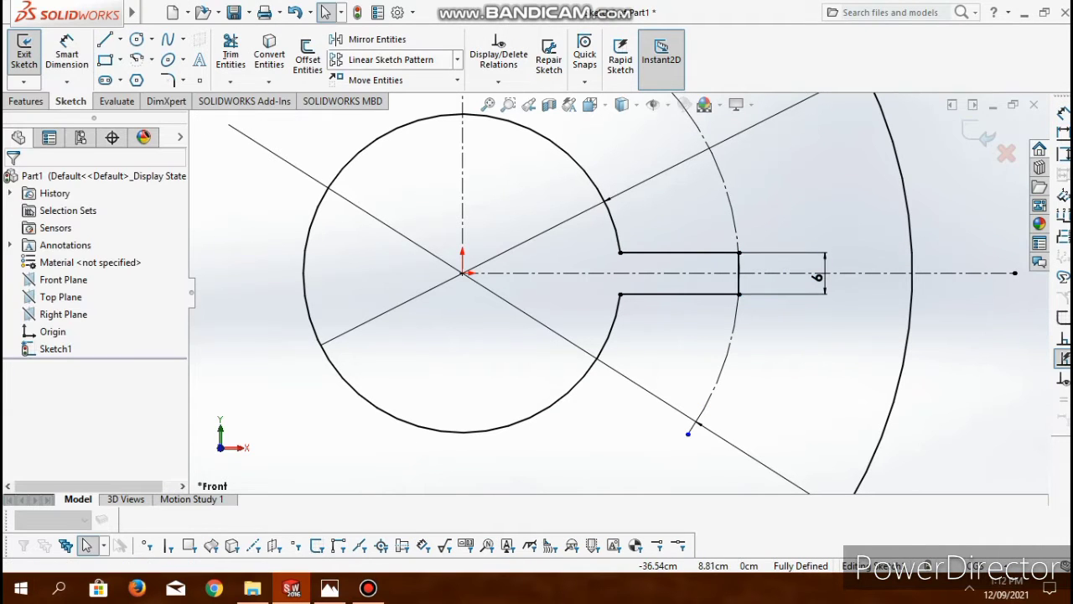
- Circular-pattern the slot's three lines around the origin with 7 equally spaced instances over 360 degrees
click(457, 60)
click(386, 96)
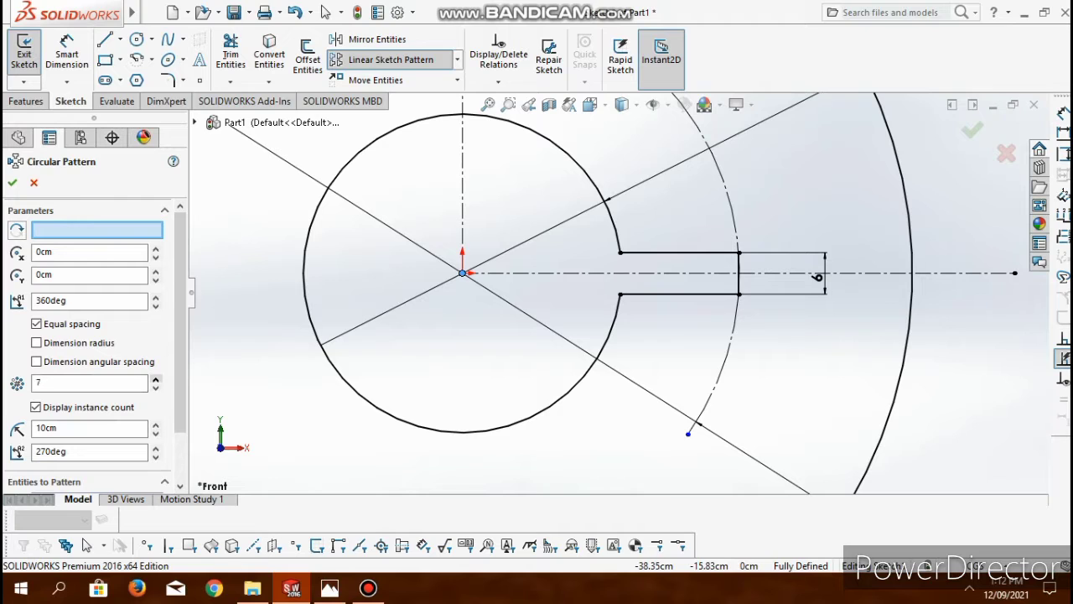
scroll(96, 420, down, 2)
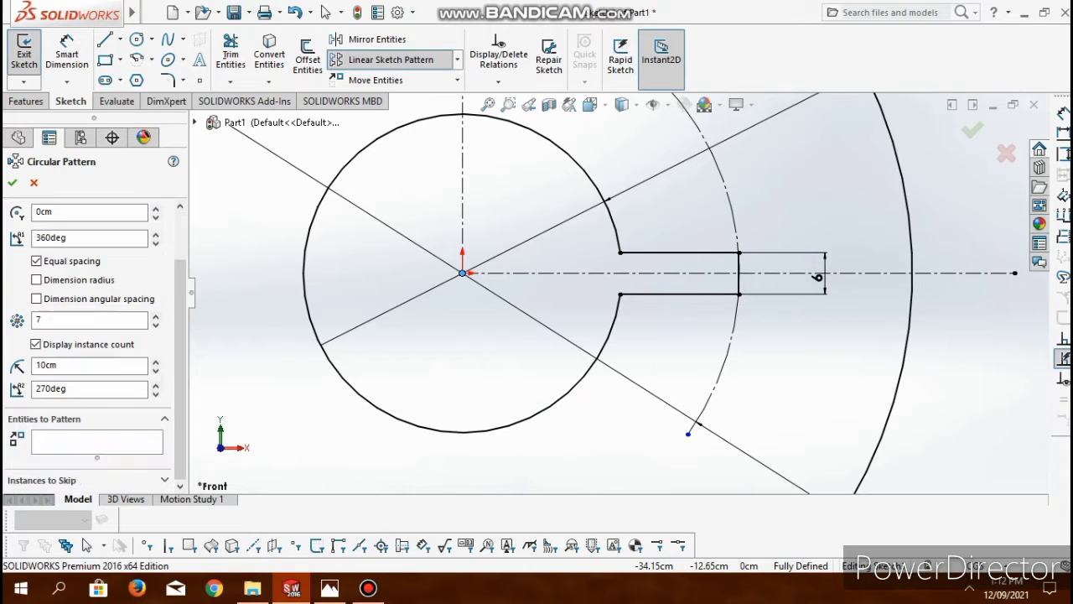
click(96, 441)
click(679, 252)
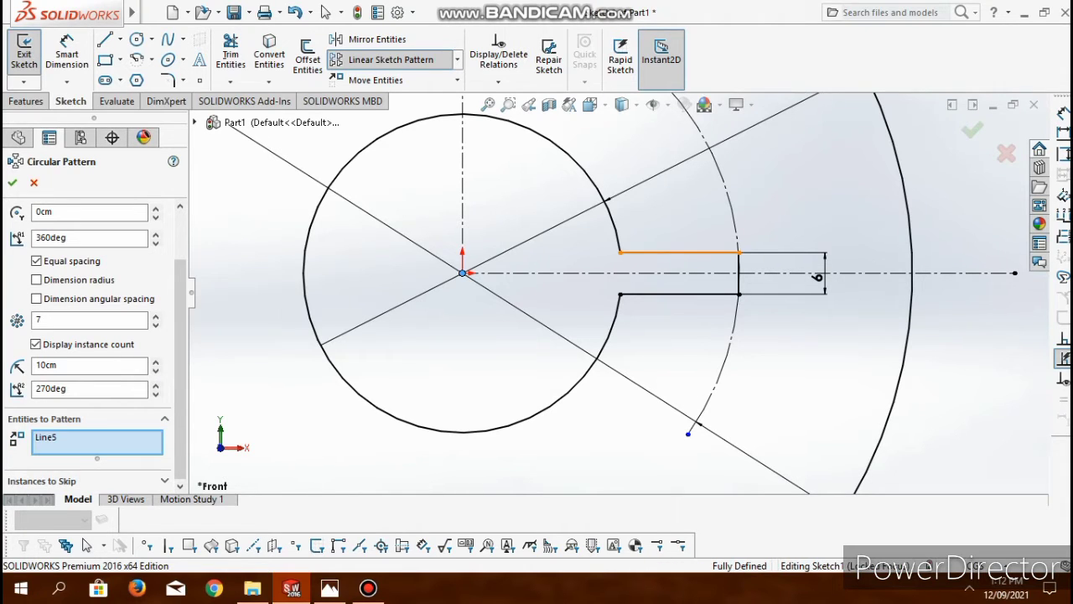
click(679, 293)
click(739, 283)
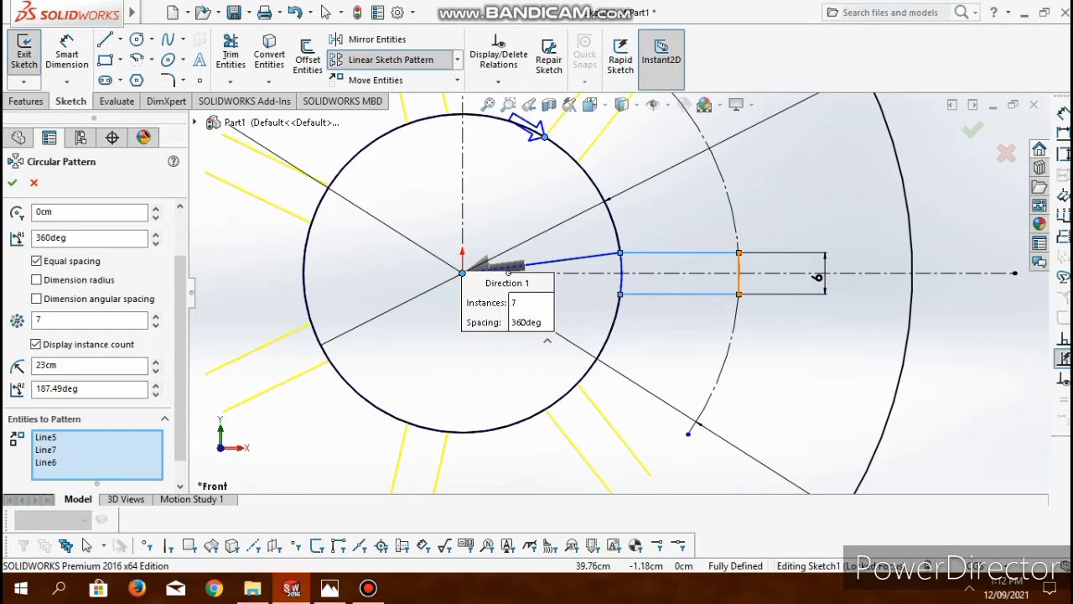
key(Return)
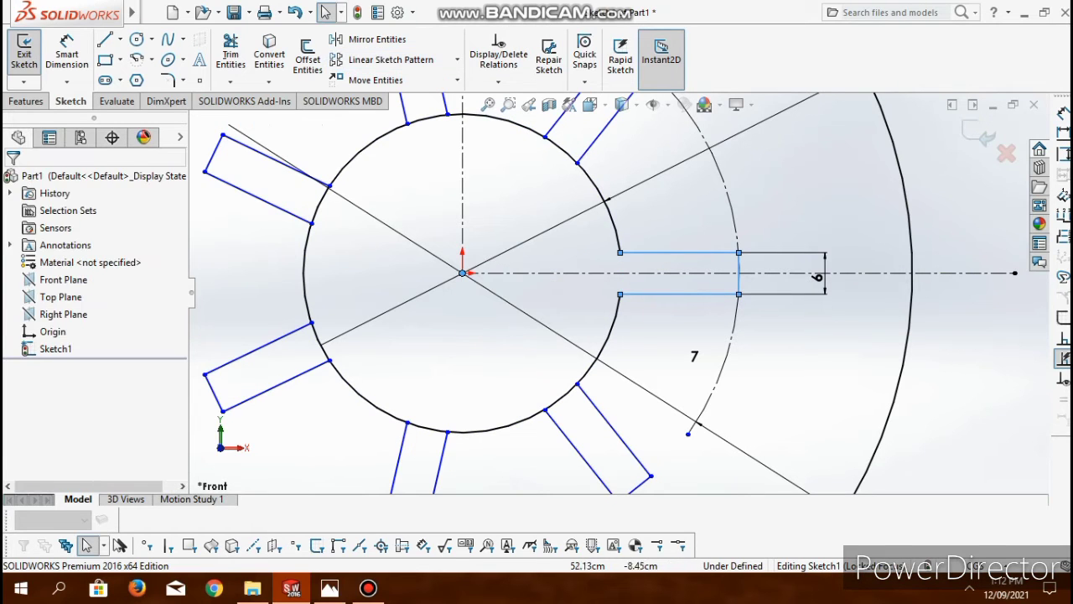
- Trim the inner circle's arcs across the mouths of the six patterned slots
scroll(621, 295, up, 3)
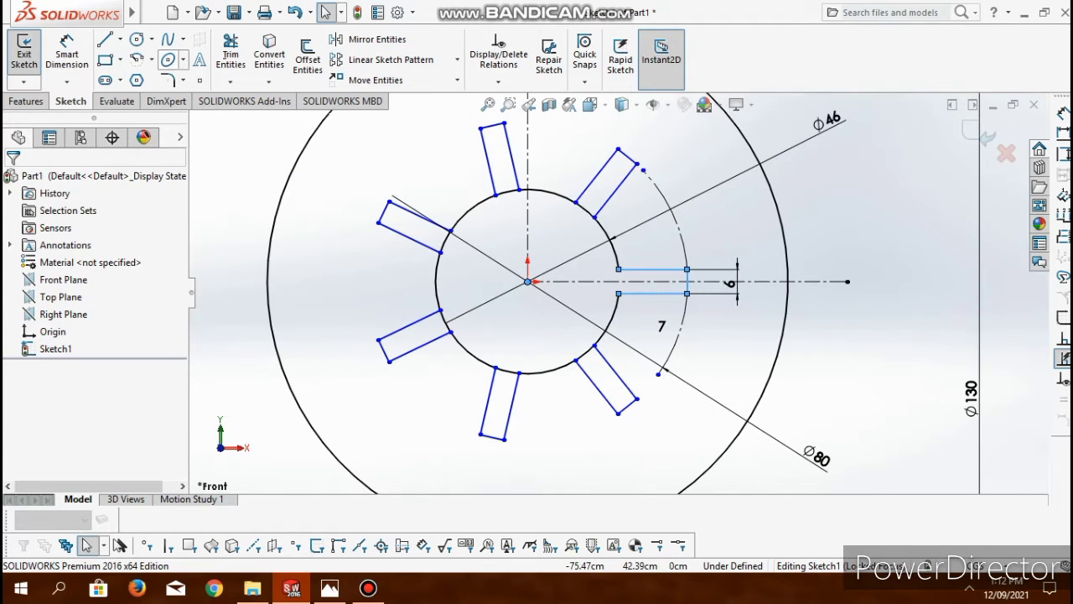
click(230, 52)
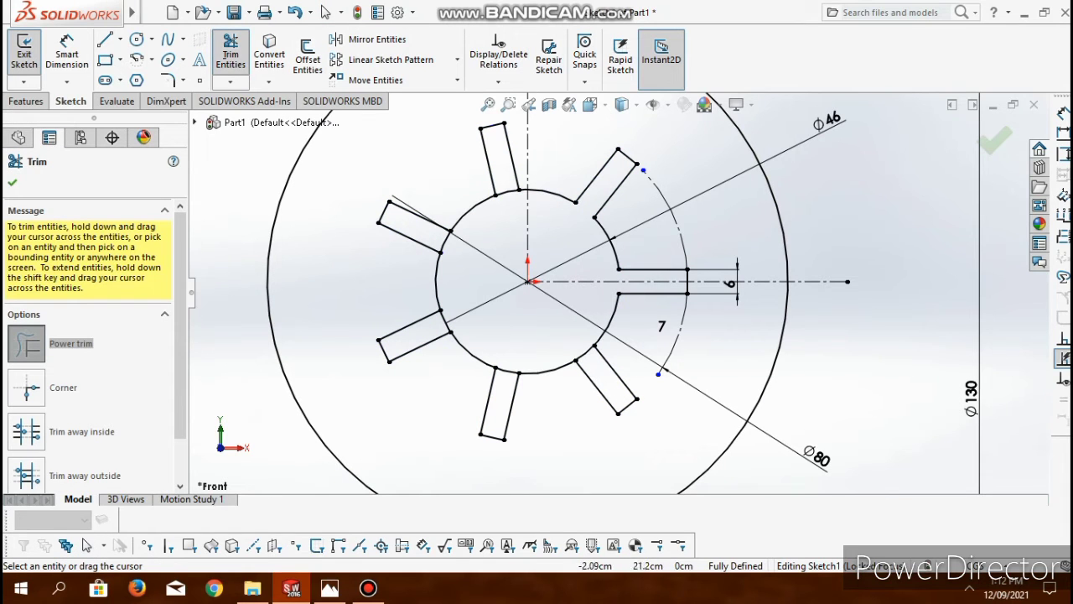
drag(518, 198, 501, 183)
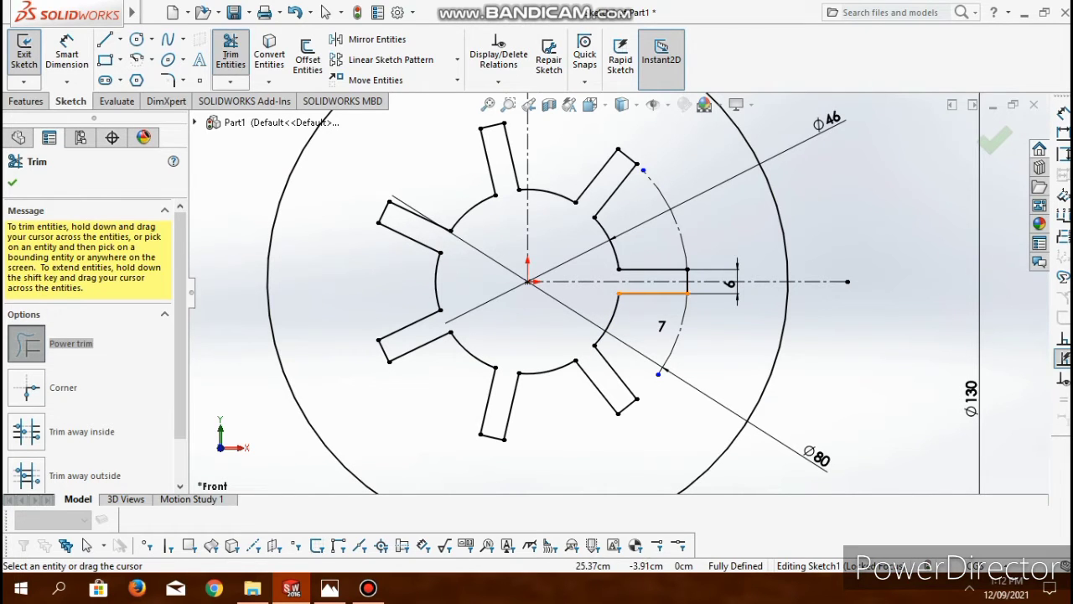
scroll(612, 290, up, 3)
click(326, 12)
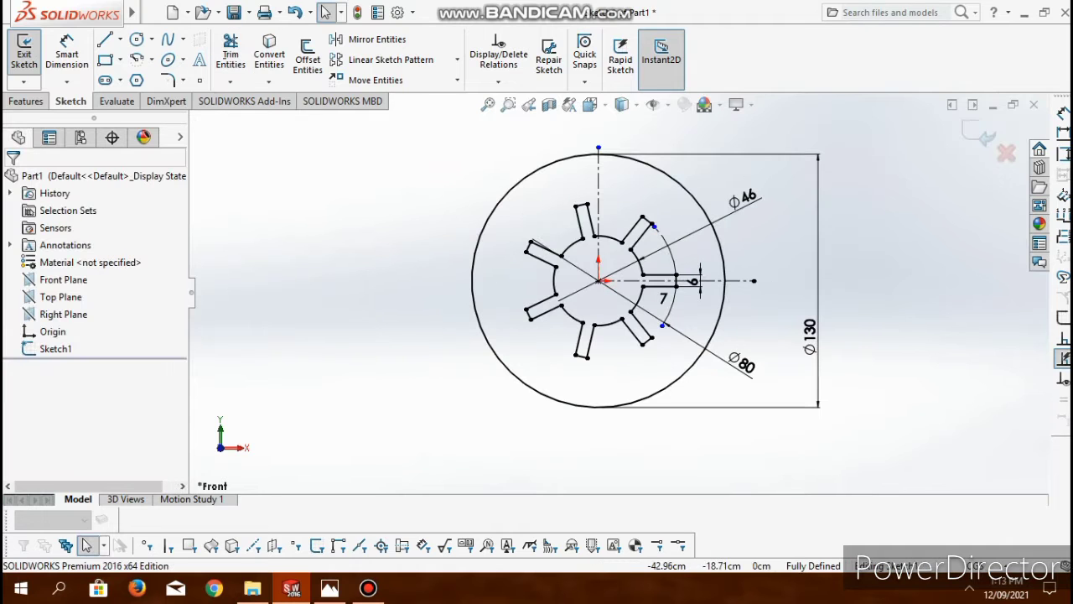
- Consult the reference drawing in Photos, and sketch a line about 251 cm left from the disc centre, continuing upward, diagonally down and horizontally across the vertical
click(330, 588)
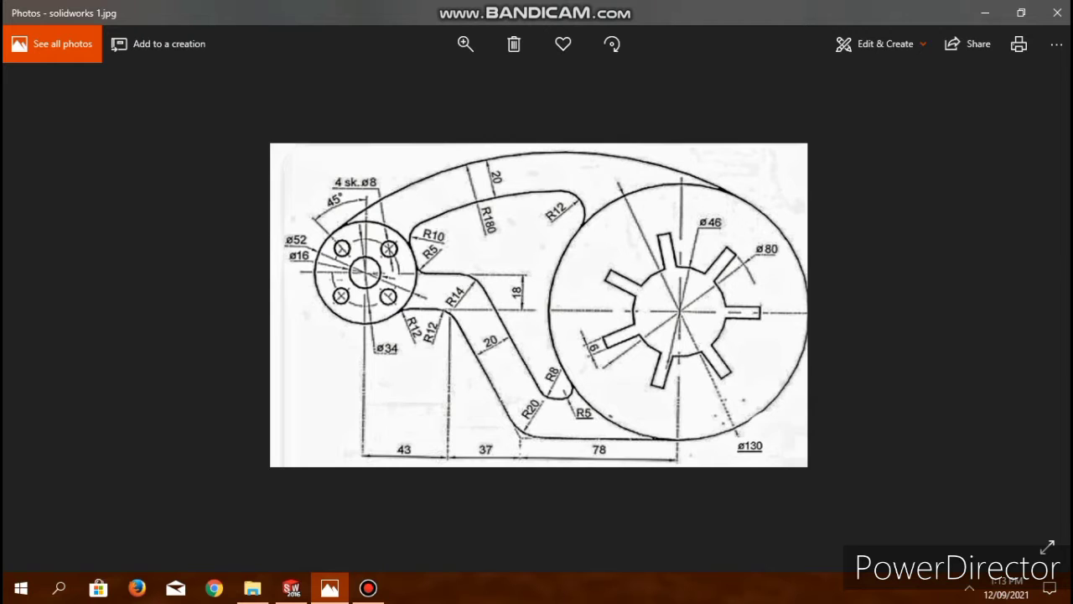
key(alt+Tab)
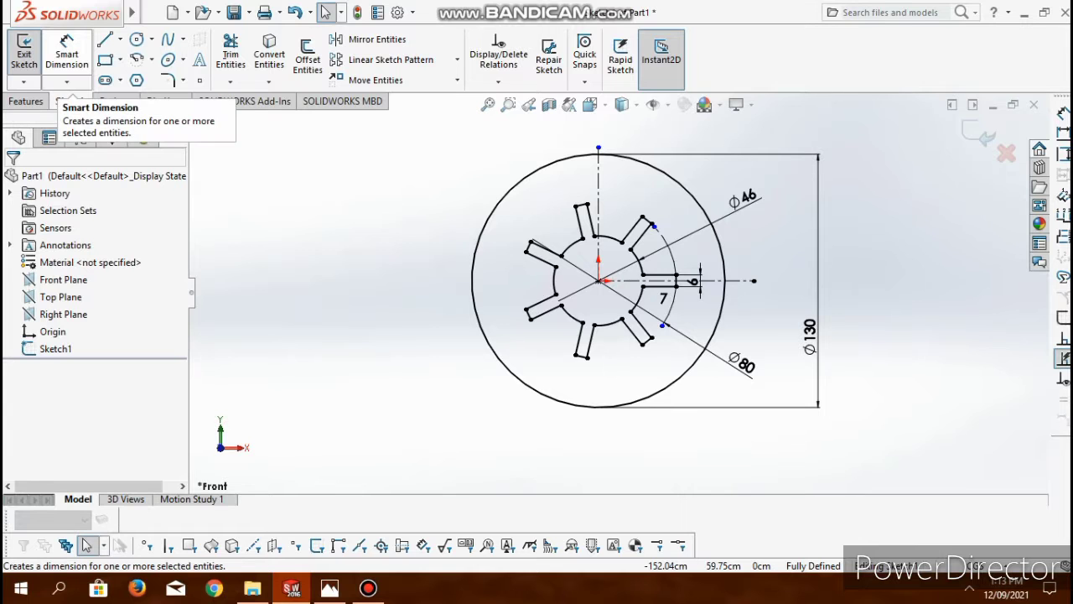
scroll(340, 315, up, 2)
click(105, 39)
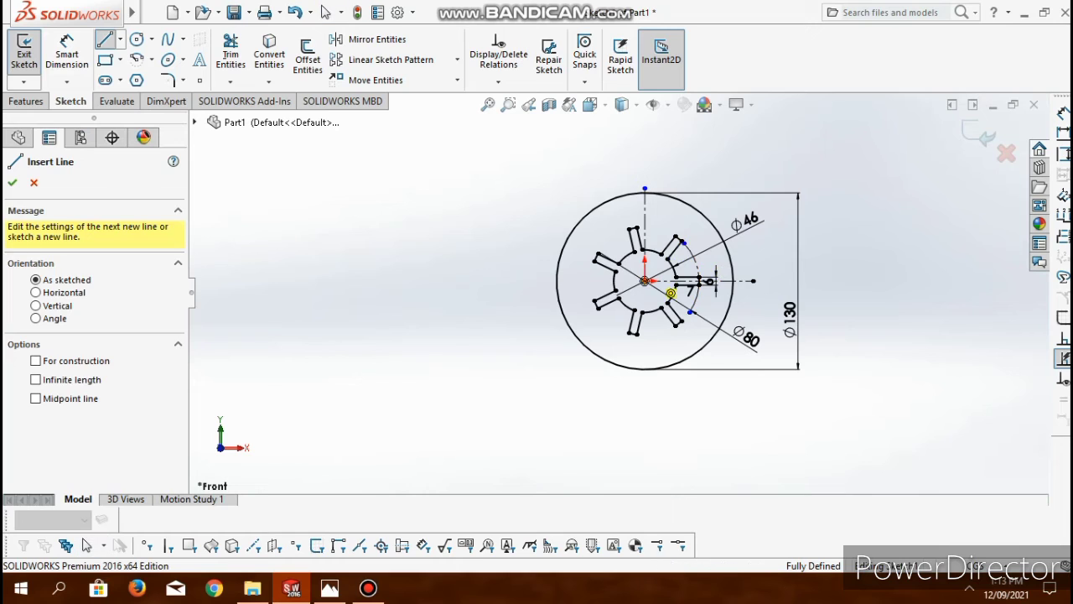
click(644, 281)
click(304, 281)
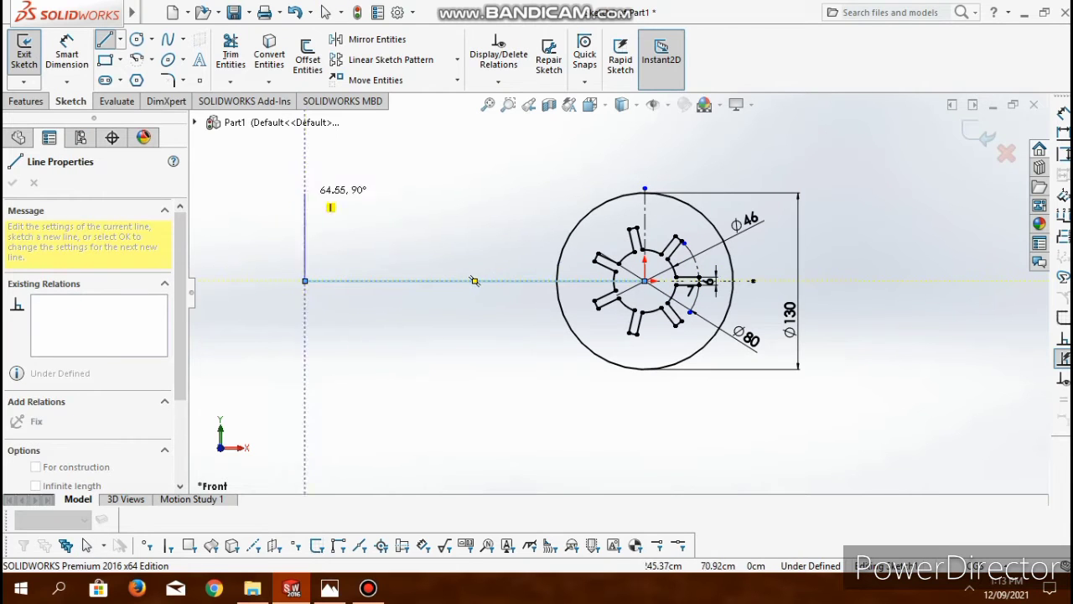
click(305, 214)
click(345, 253)
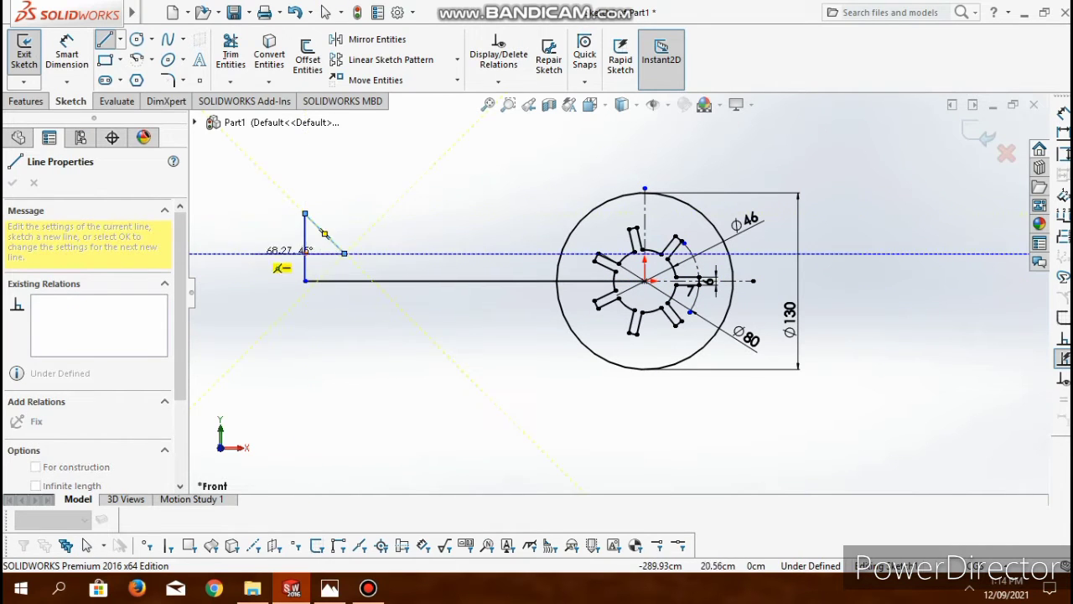
double_click(250, 253)
key(Escape)
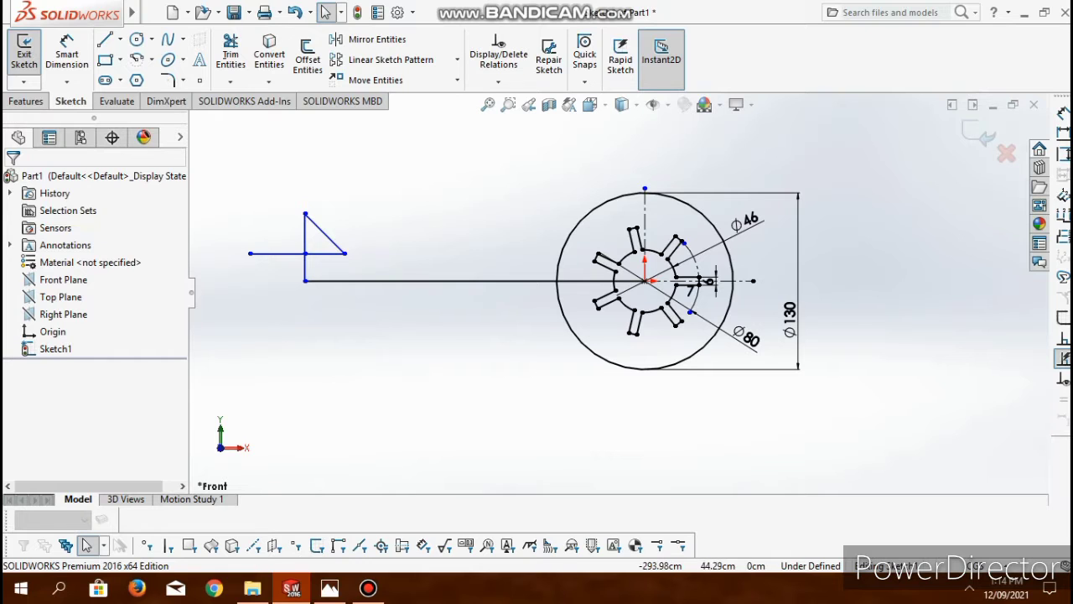
- Convert all the newly sketched lines left of the disc to construction geometry
drag(245, 216, 424, 308)
drag(509, 327, 239, 213)
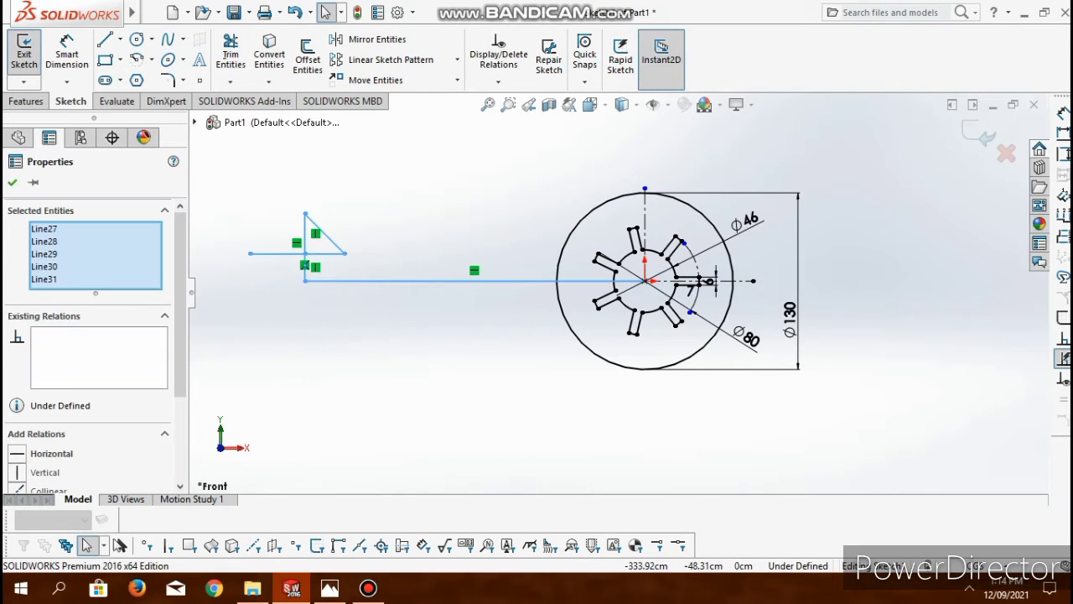
click(35, 462)
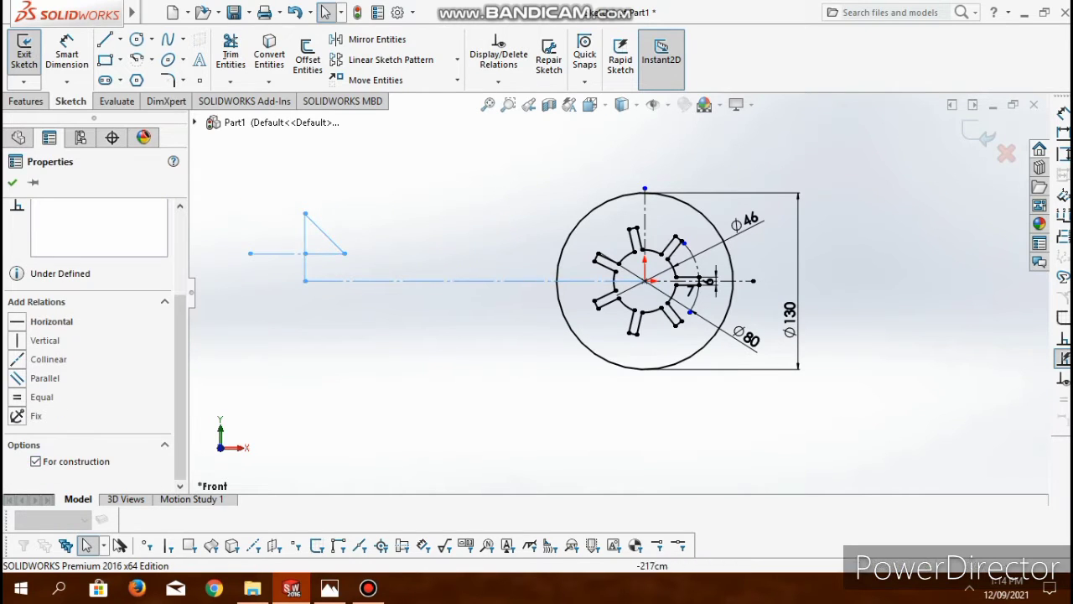
click(239, 229)
- Trim away the diagonal line joining the ends of the small cross
click(230, 54)
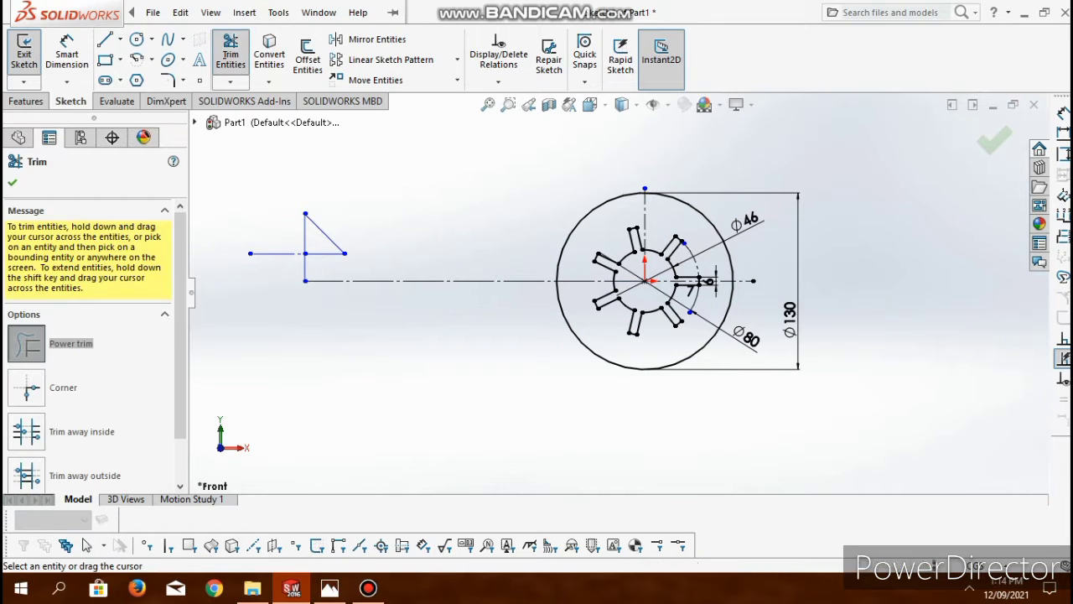
drag(337, 220, 319, 235)
key(Escape)
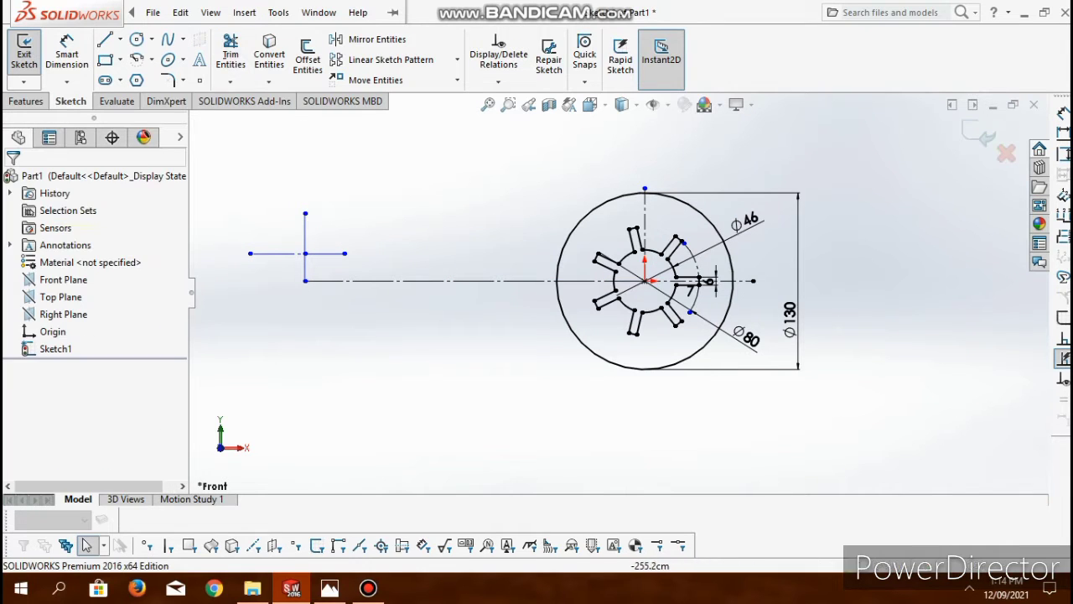
- Dimension the vertical distance between the small cross's intersection point and the disc centre as 18 cm
click(473, 280)
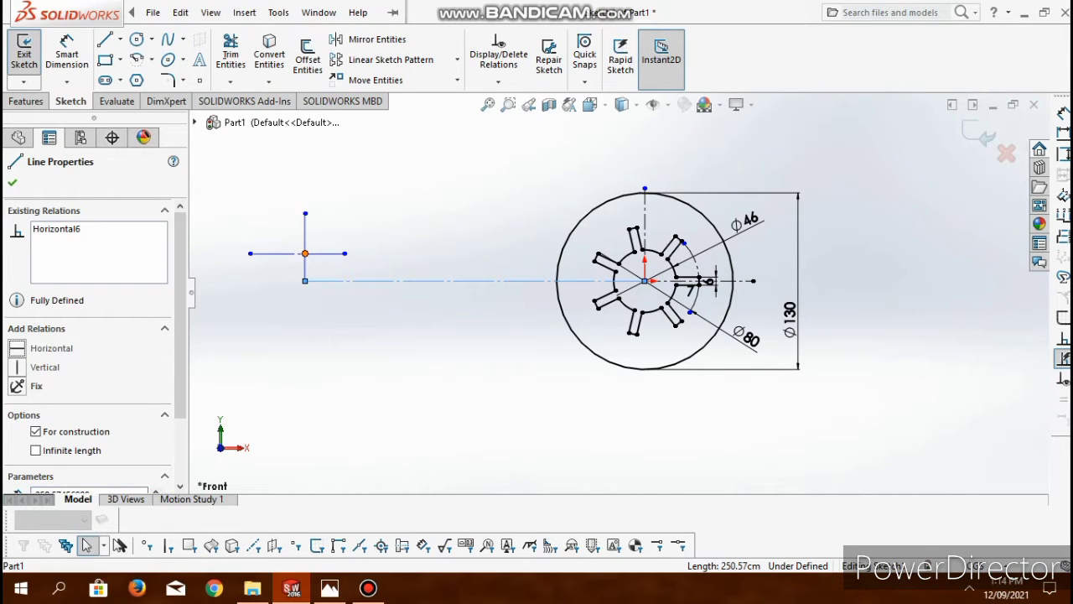
click(305, 253)
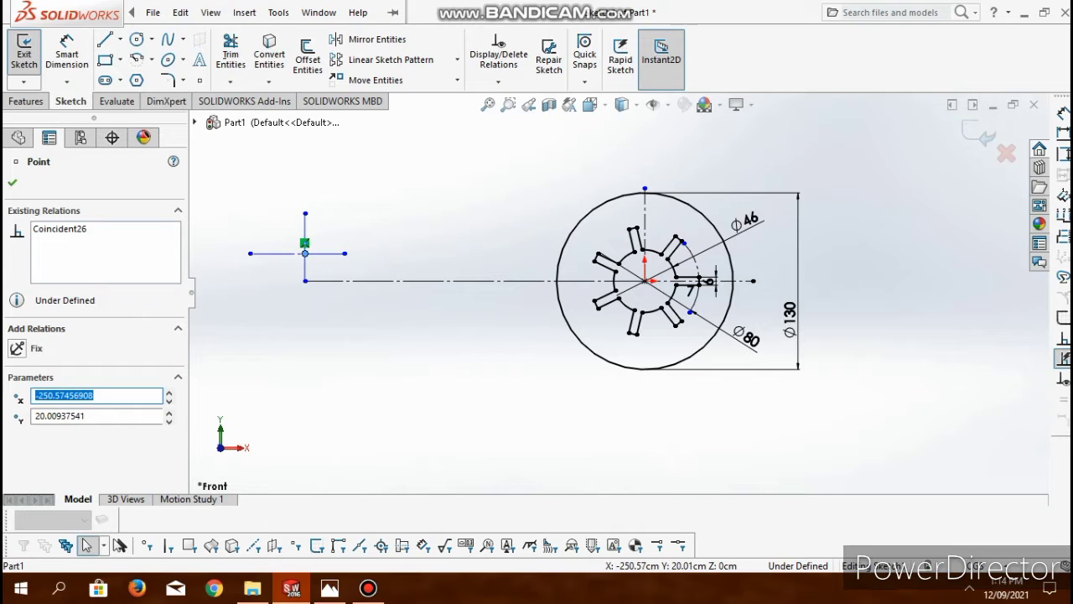
click(67, 53)
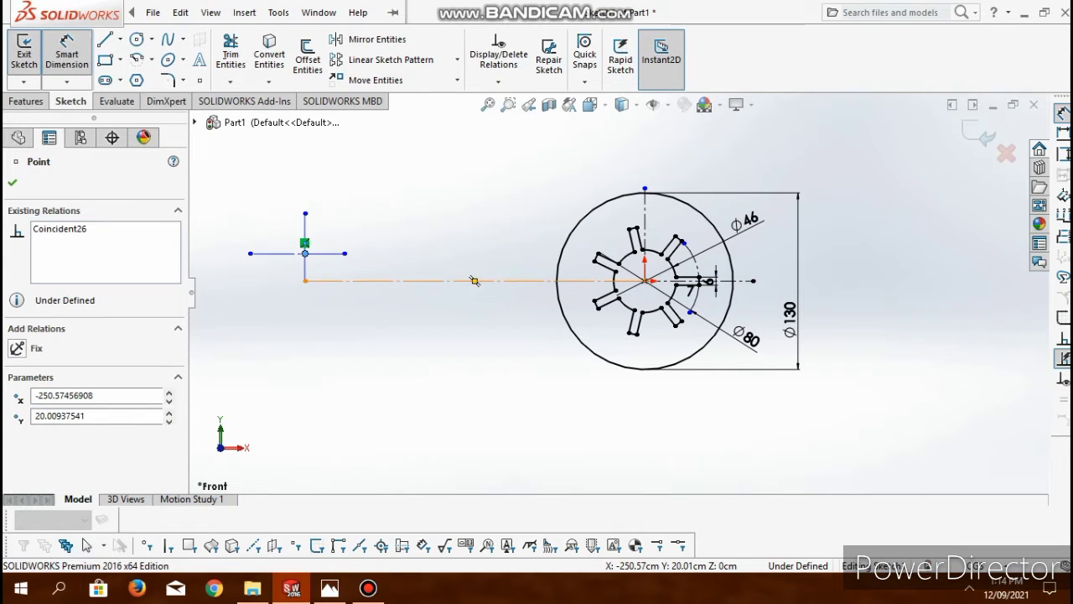
click(645, 281)
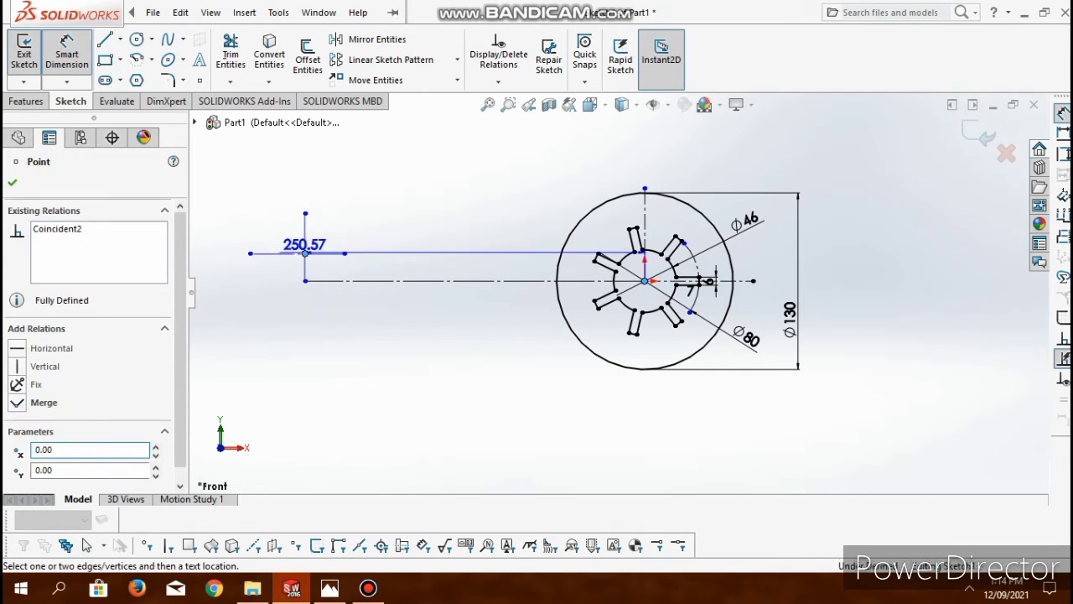
click(214, 266)
text(18)
key(Return)
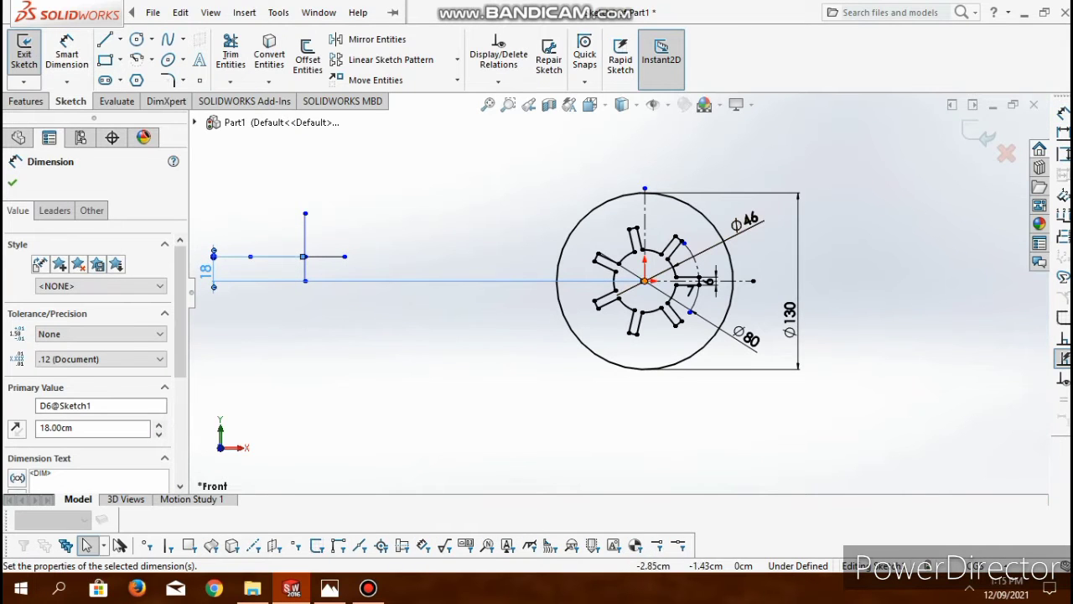
- Dimension the horizontal distance from the vertical construction line's lower end to the disc centre as 158 cm
drag(303, 256, 644, 279)
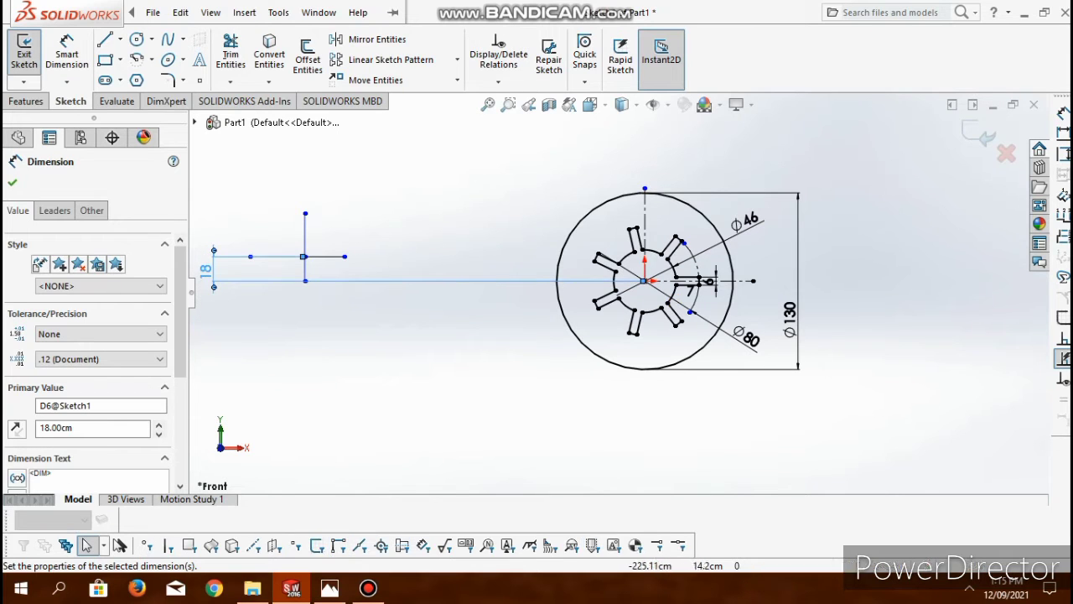
click(67, 55)
click(305, 281)
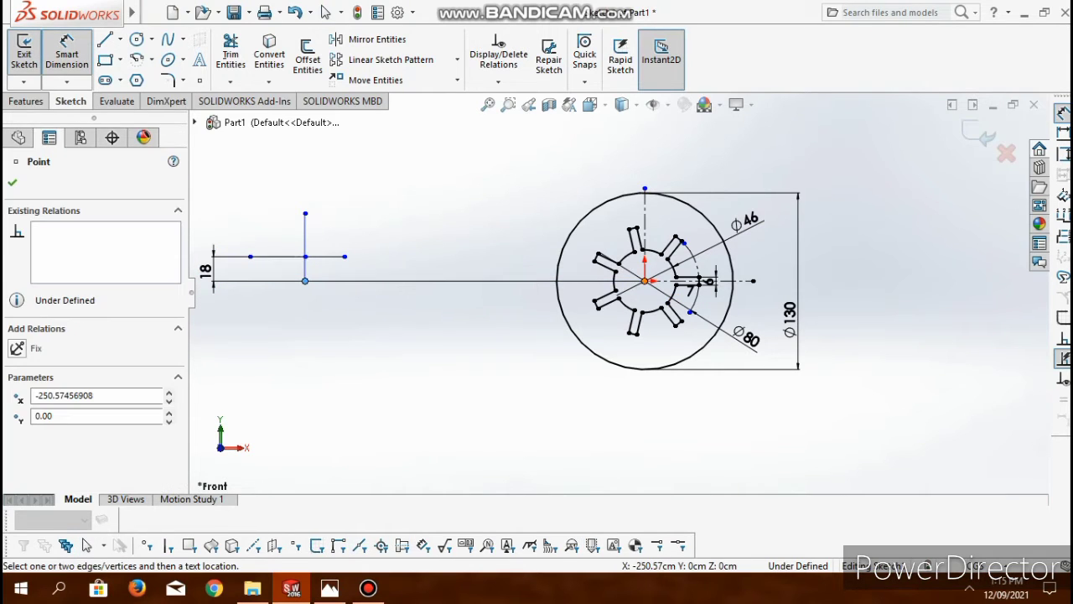
click(644, 281)
scroll(637, 474, down, 1)
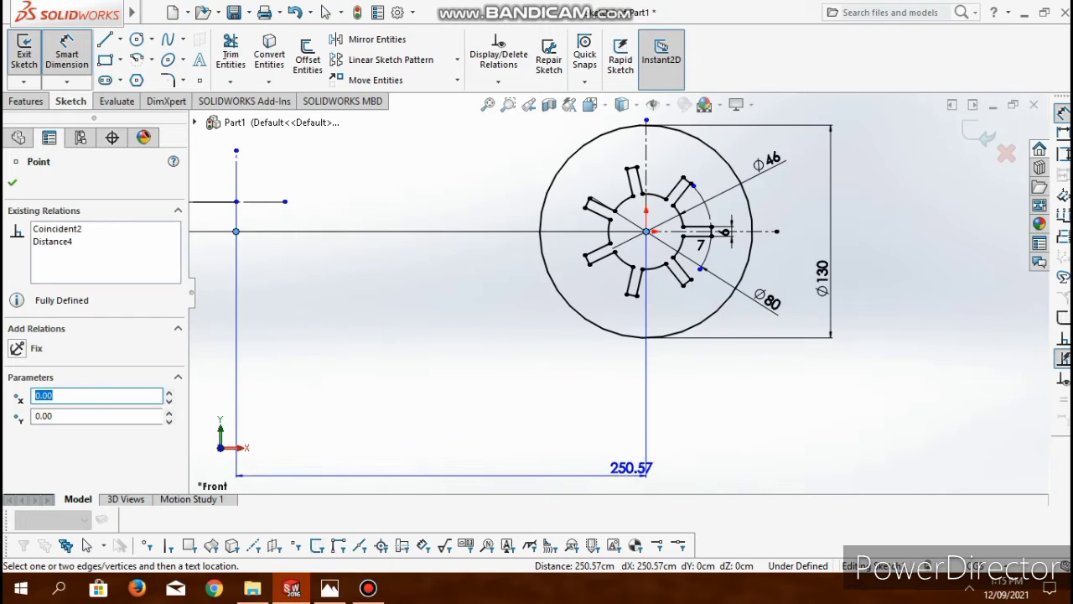
scroll(635, 468, up, 2)
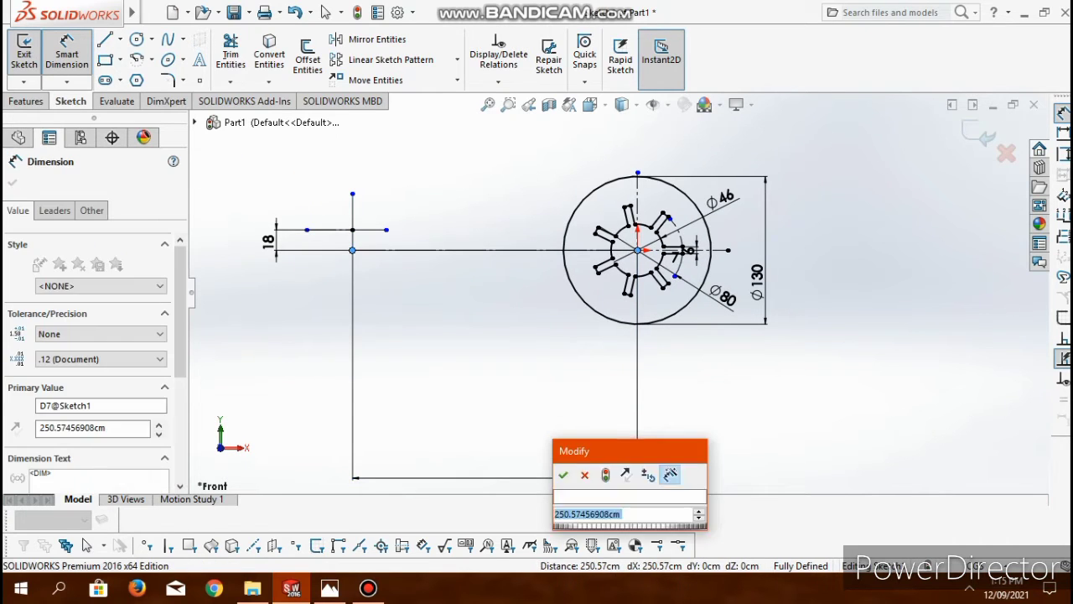
text(150)
key(Return)
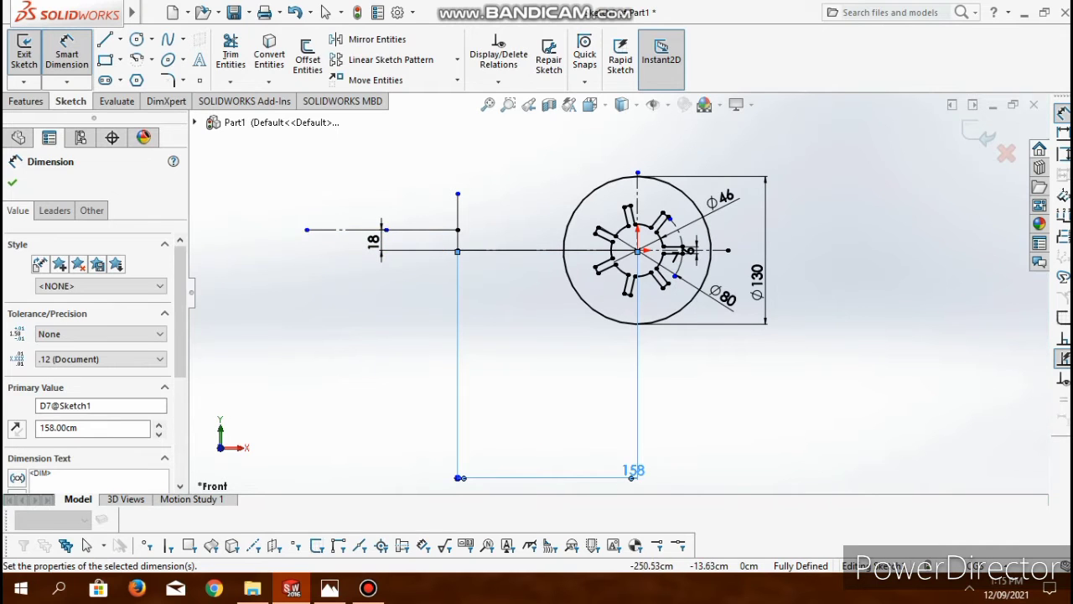
- Delete the leftover horizontal construction segment extending left from the small cross
key(Escape)
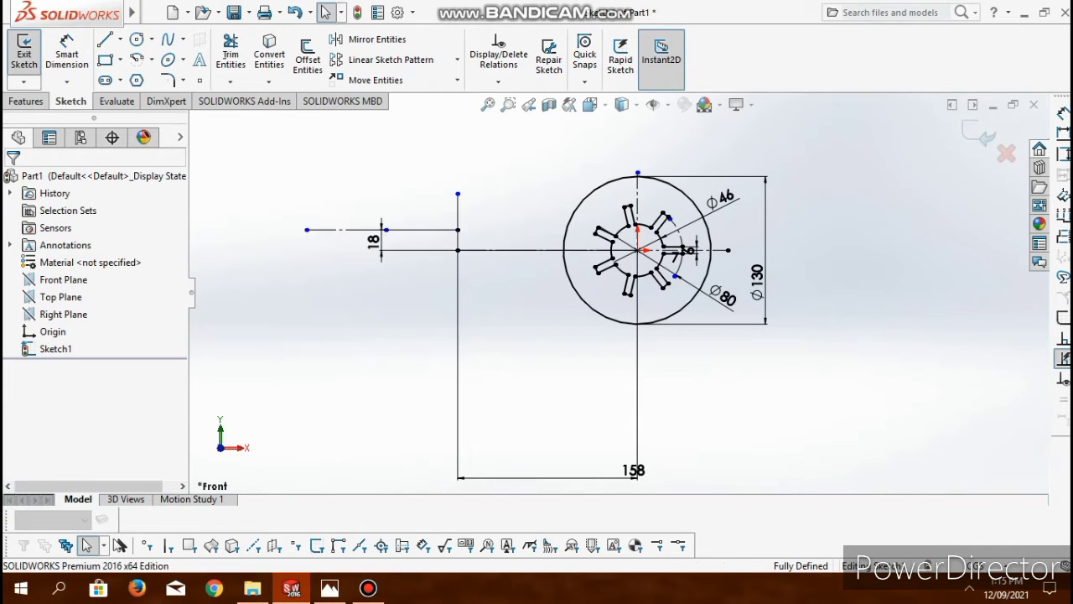
click(345, 229)
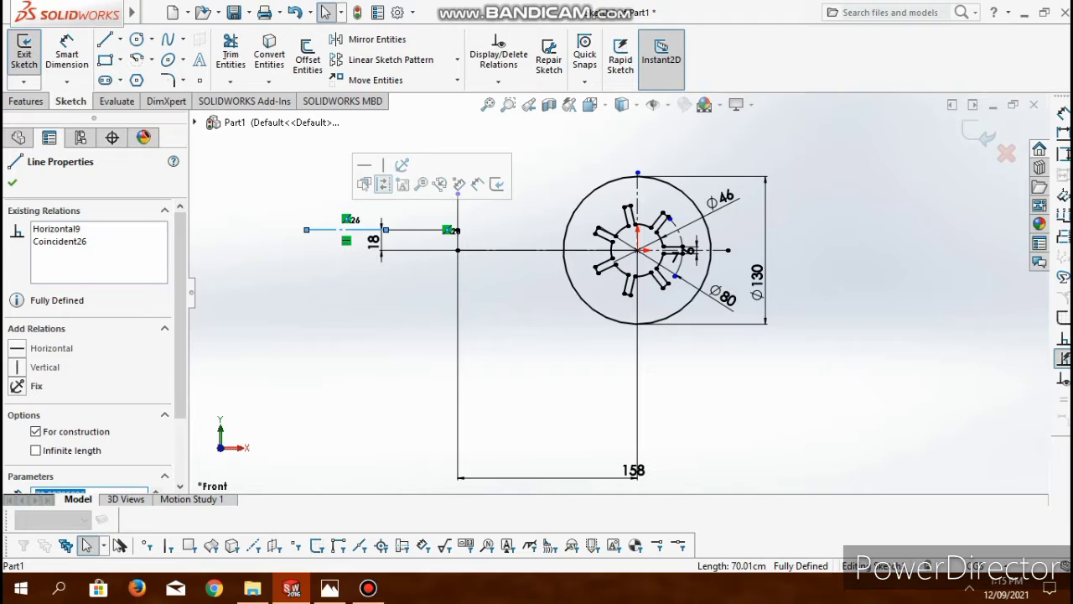
key(Delete)
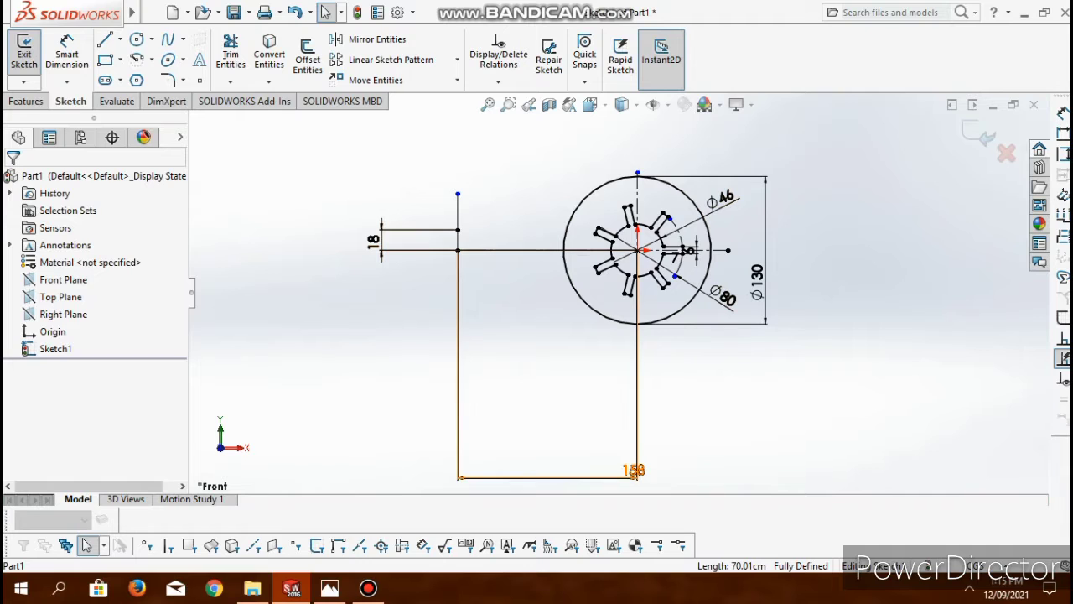
- Check the reference drawing and sketch two concentric circles at the small cross's intersection, about 81.5 cm and 35.4 cm in diameter
click(330, 588)
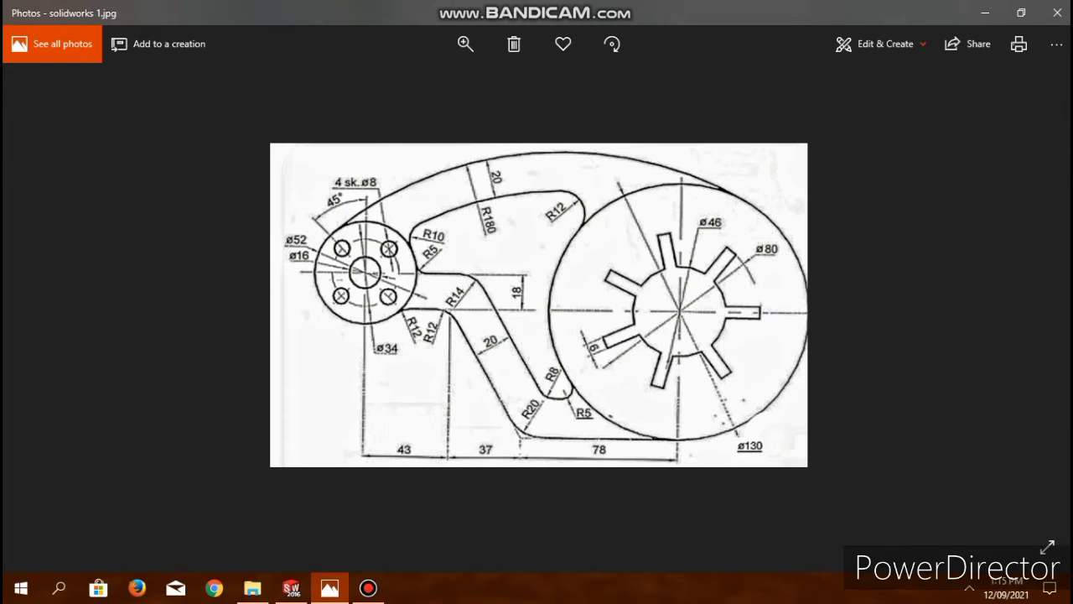
click(329, 588)
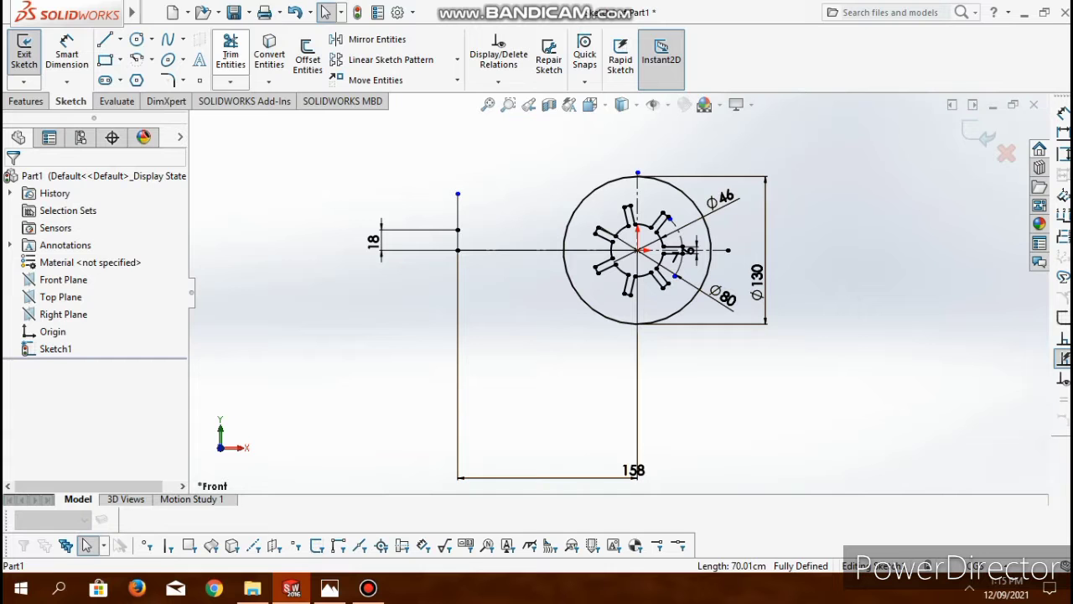
click(137, 39)
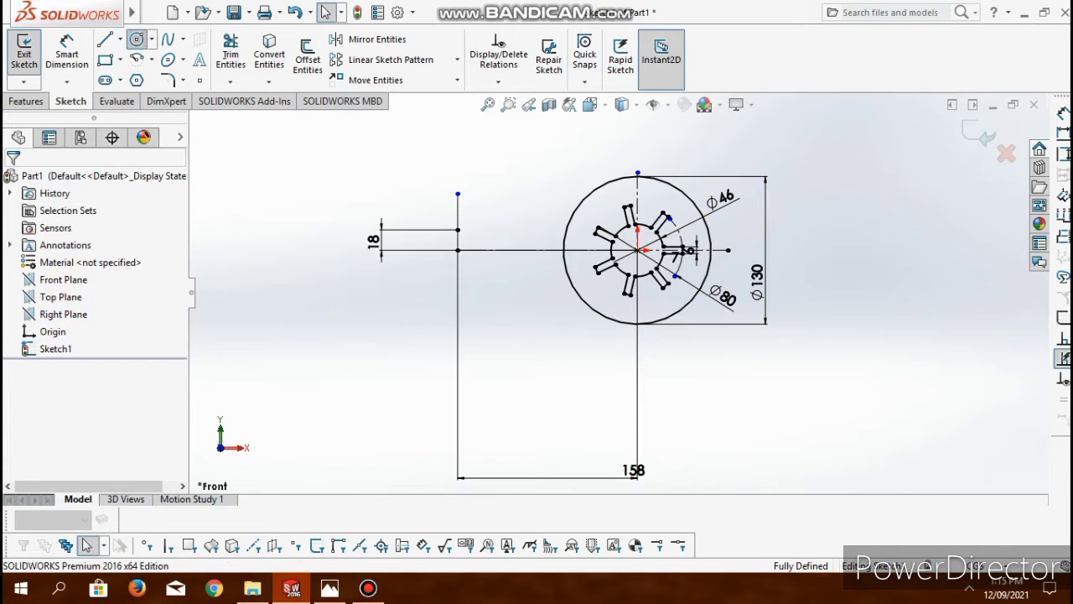
click(458, 229)
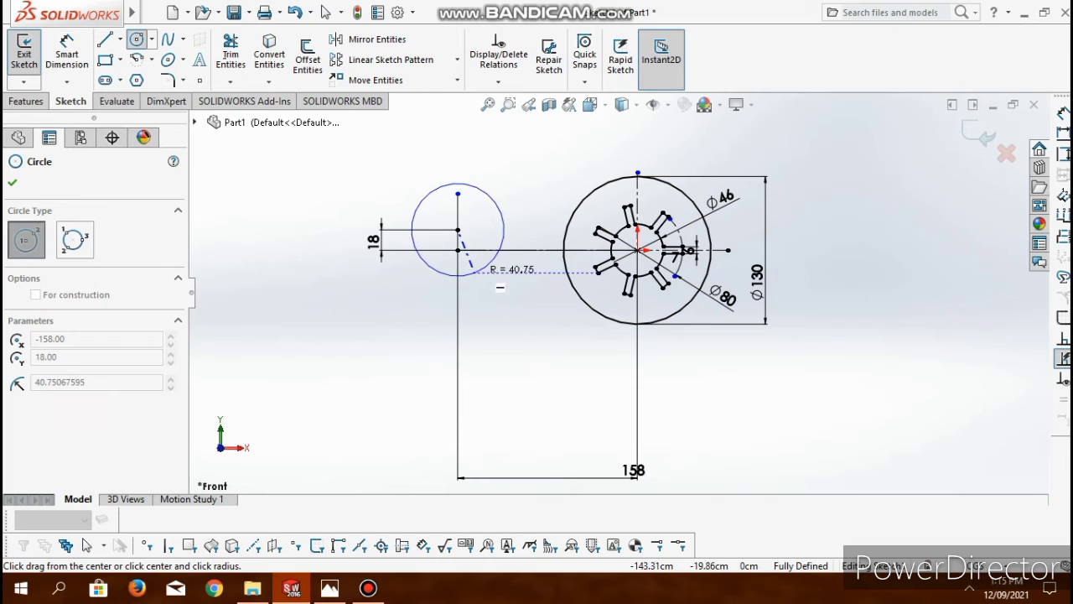
click(489, 260)
click(458, 229)
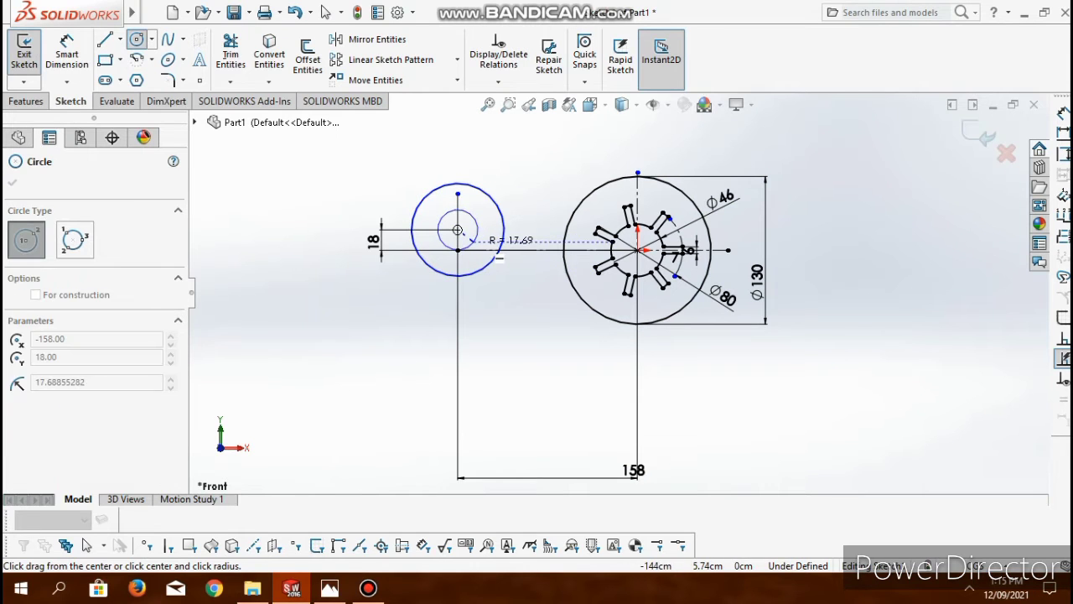
click(474, 241)
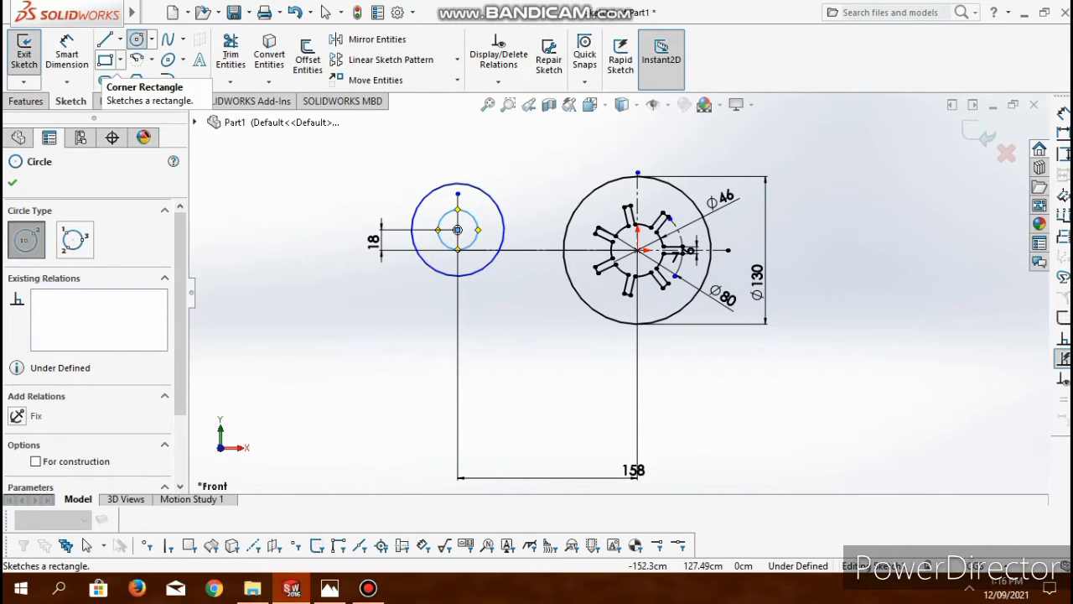
click(458, 229)
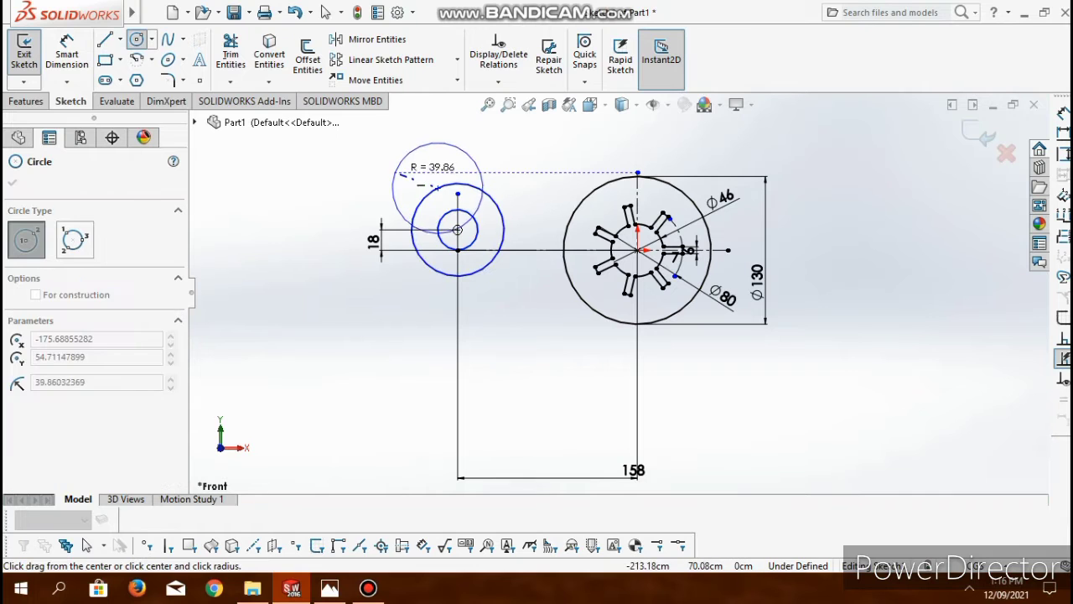
key(Escape)
- Dimension the hub's outer circle with a diameter of 52 cm
click(425, 198)
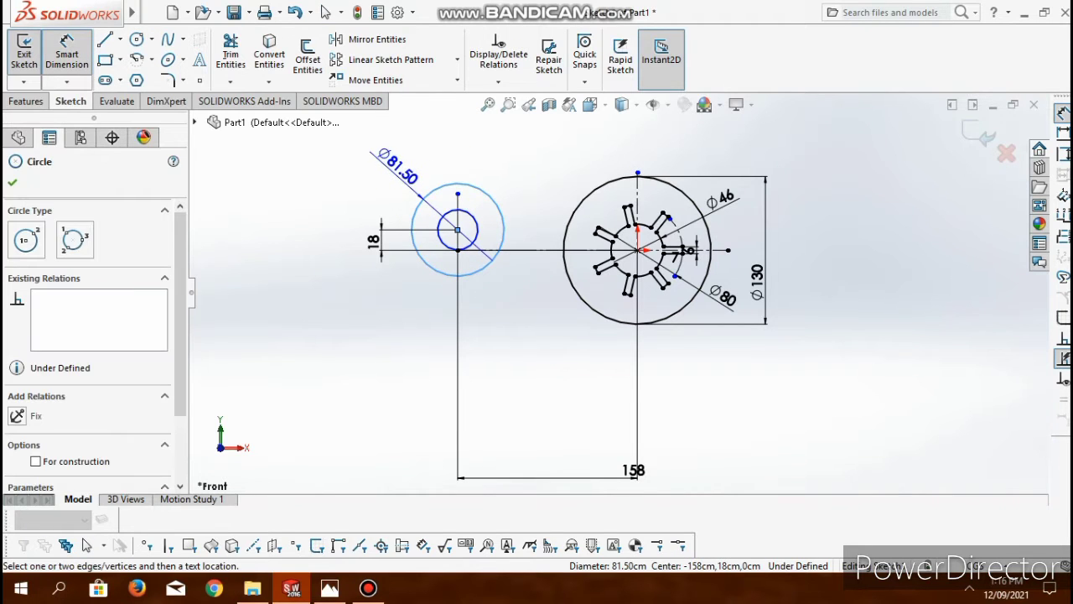
click(394, 164)
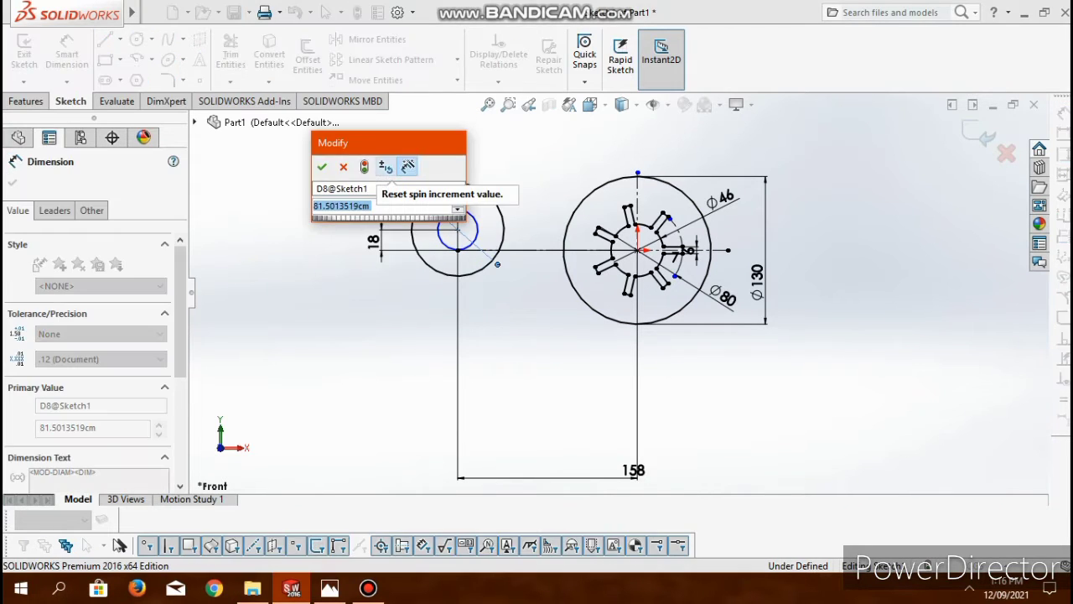
text(52)
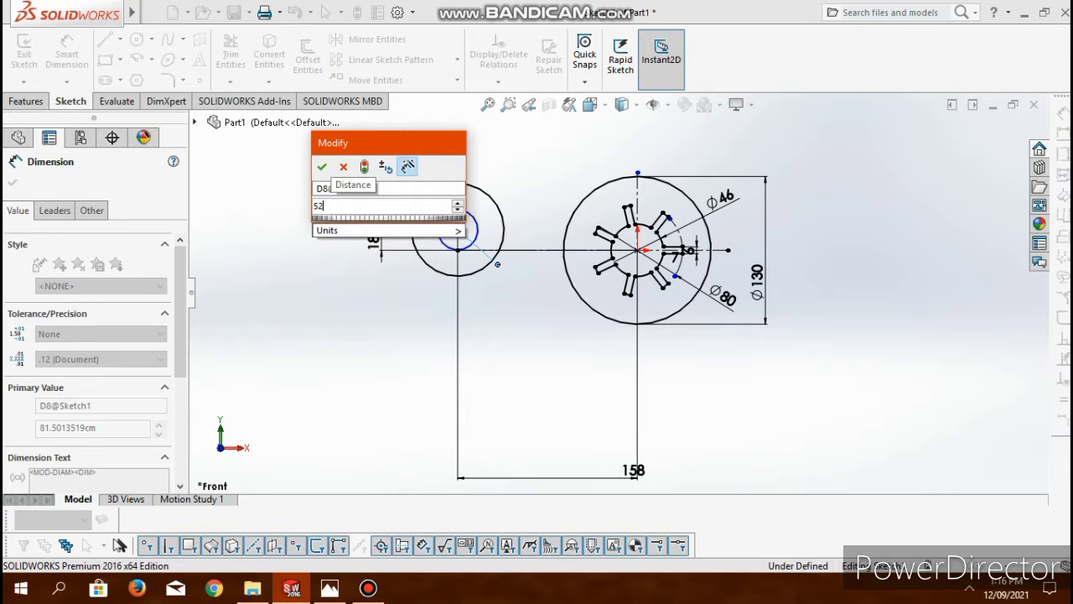
key(Return)
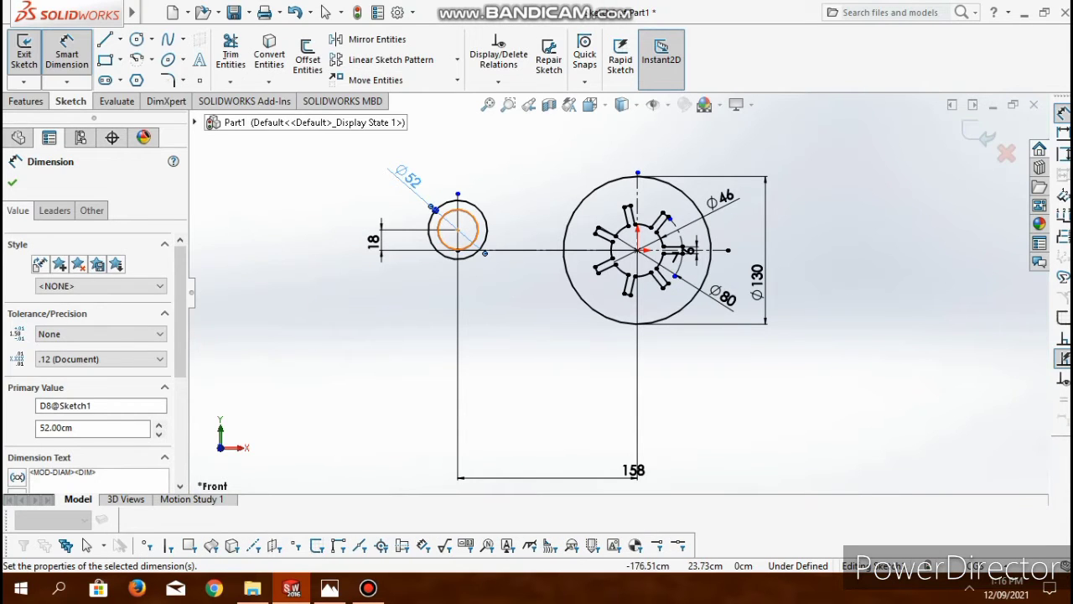
- Dimension the hub's inner circle with a diameter of 16 cm
click(438, 224)
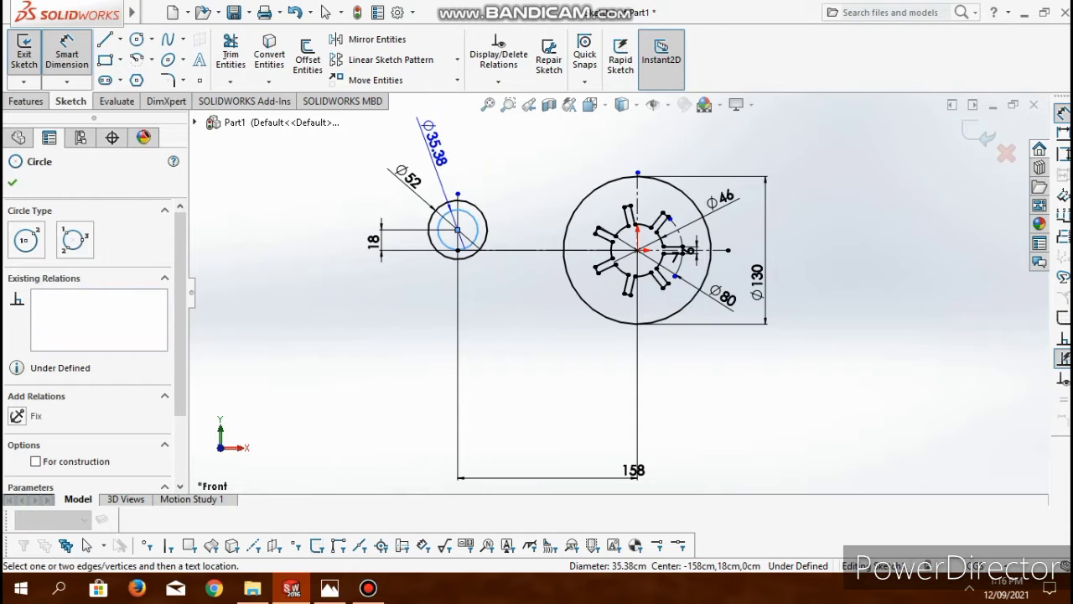
click(426, 128)
key(alt+Tab)
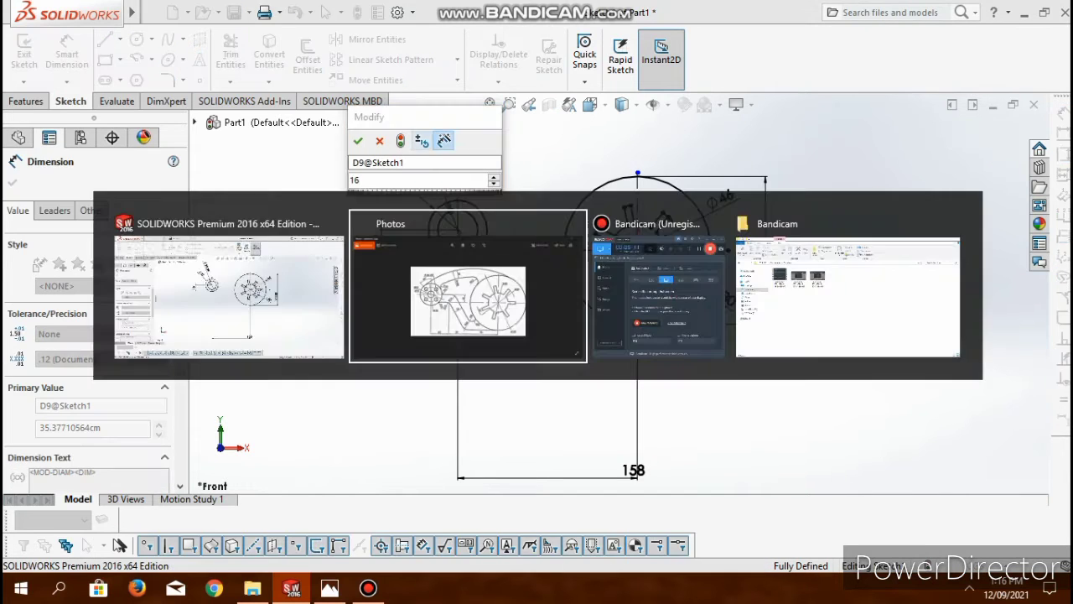
key(alt+Tab)
key(Return)
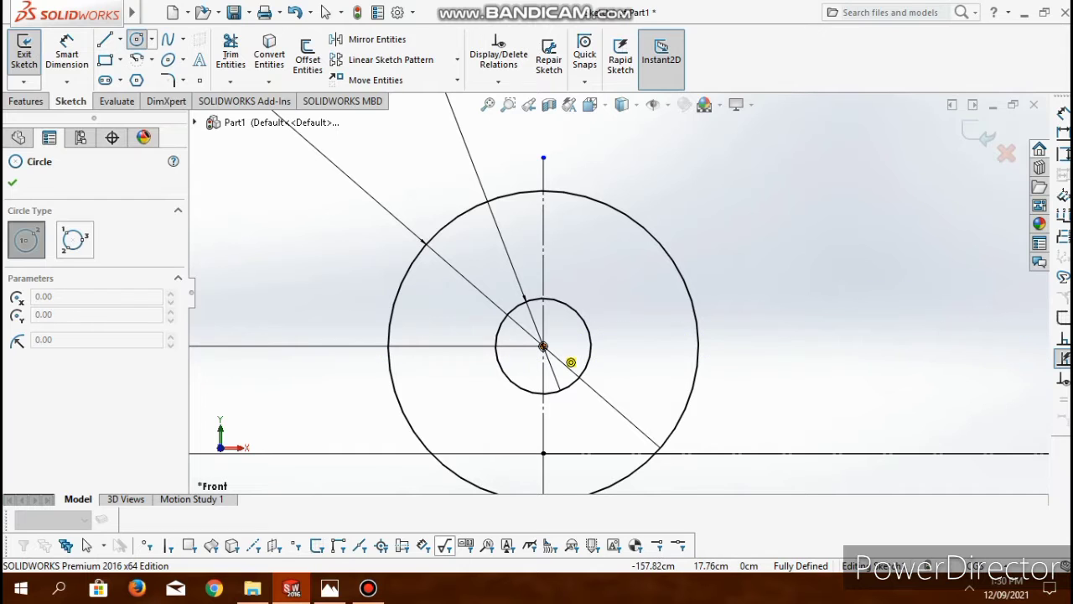
- Sketch a construction circle concentric with the hub, between its two circles, and dimension its diameter as 34 cm
click(544, 345)
click(646, 326)
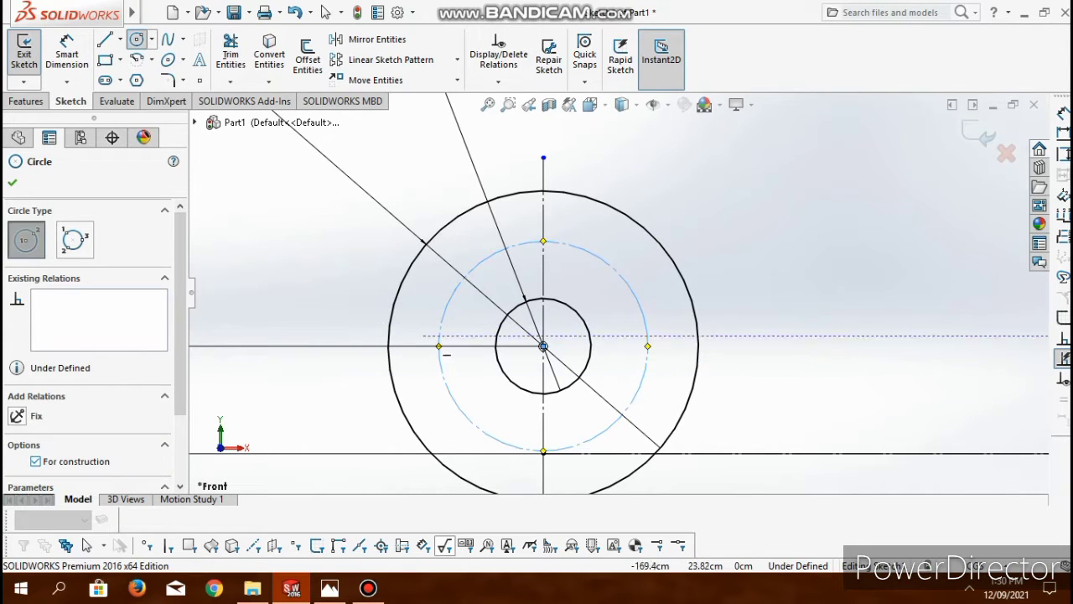
click(67, 54)
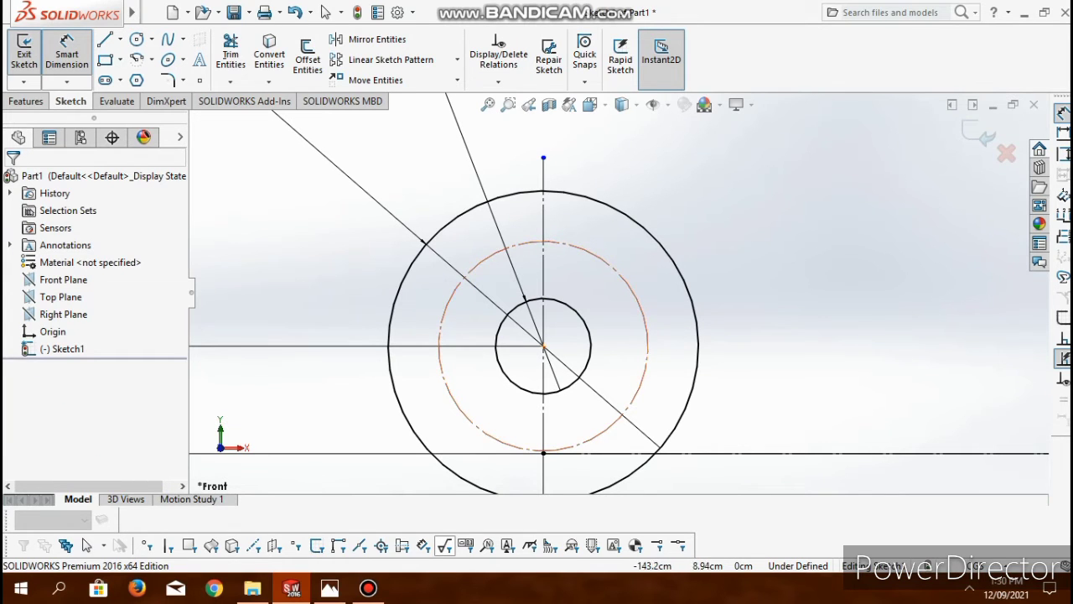
click(454, 293)
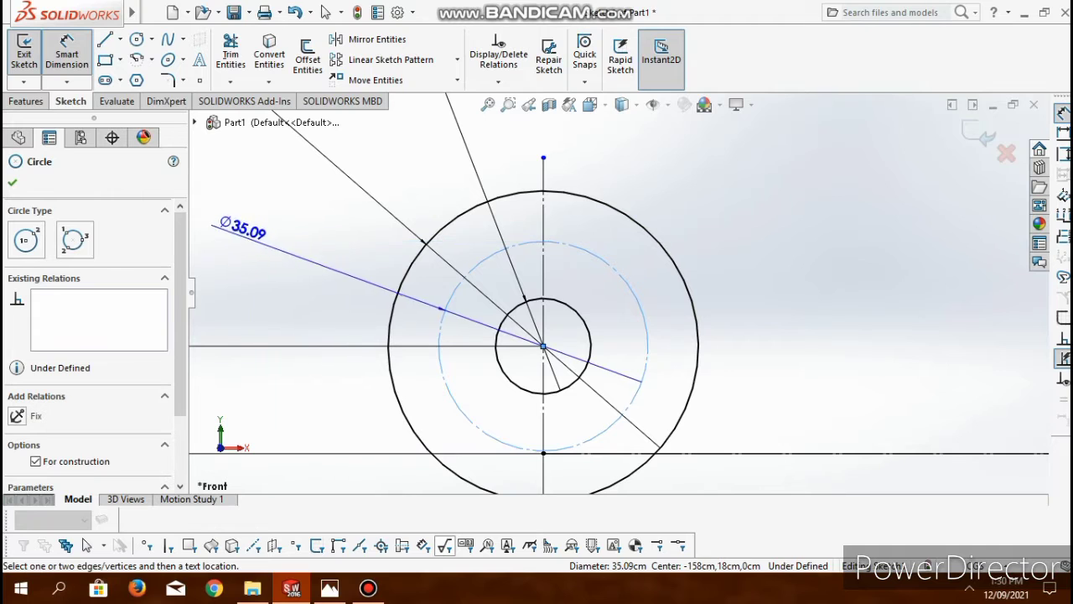
click(220, 209)
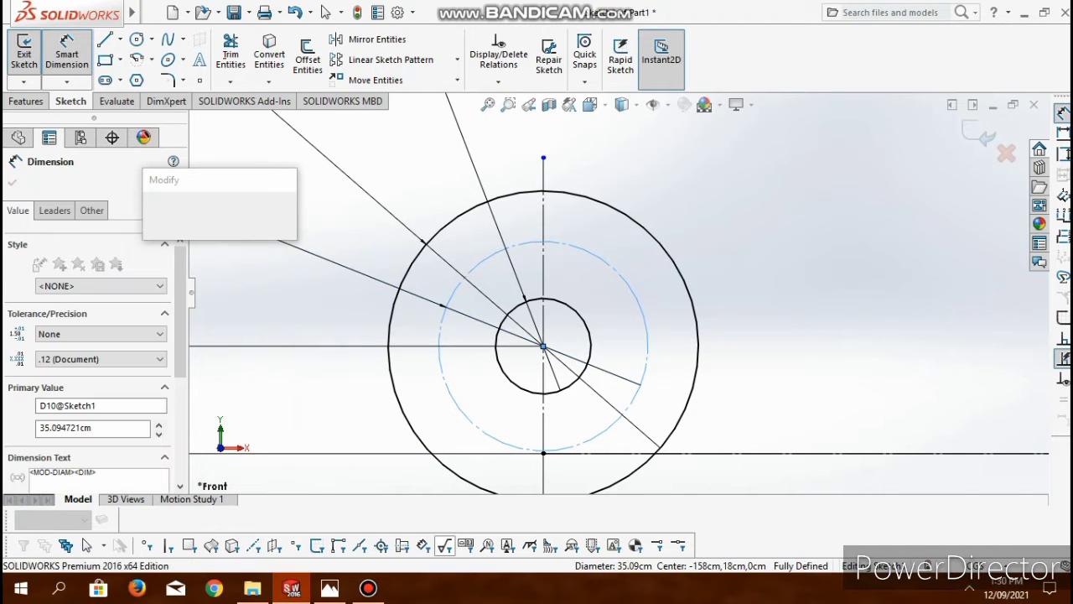
text(34)
key(Return)
key(Escape)
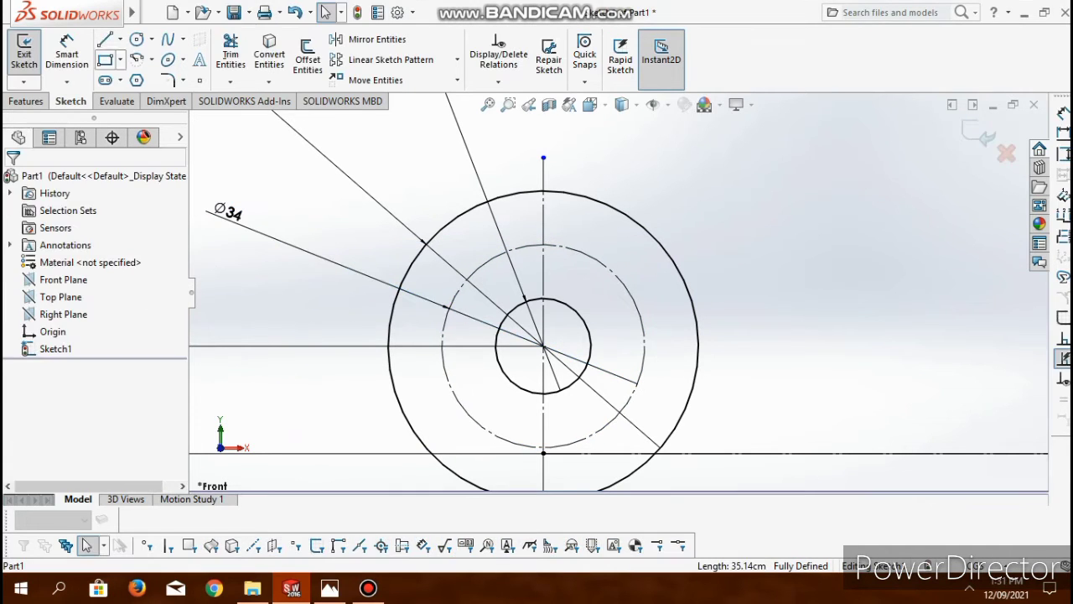
- Sketch a construction line about 34 cm long from the hub centre diagonally down-left past the outer circle
click(105, 40)
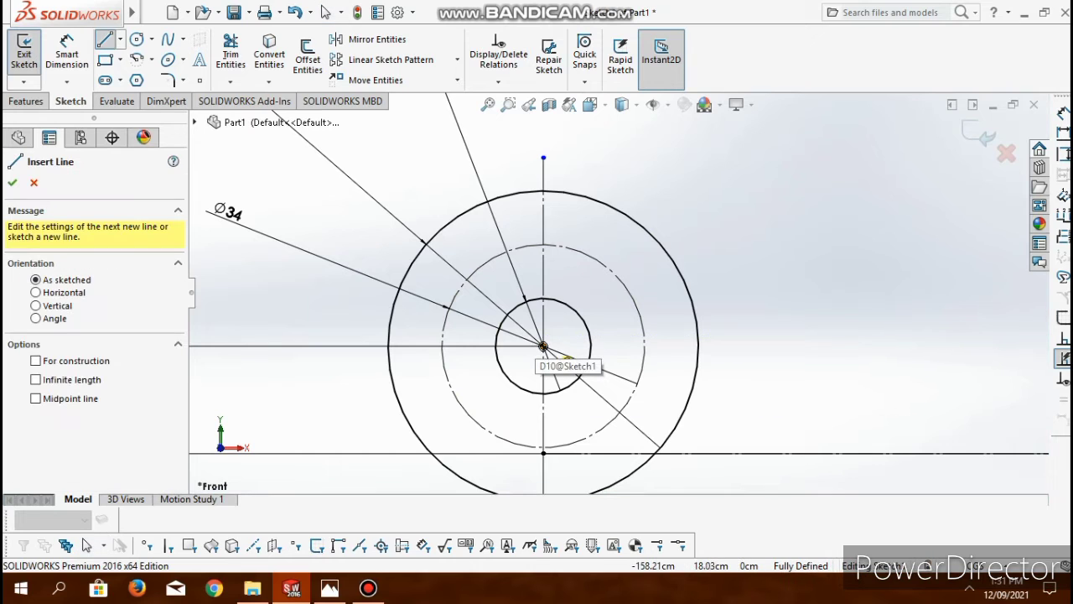
click(543, 345)
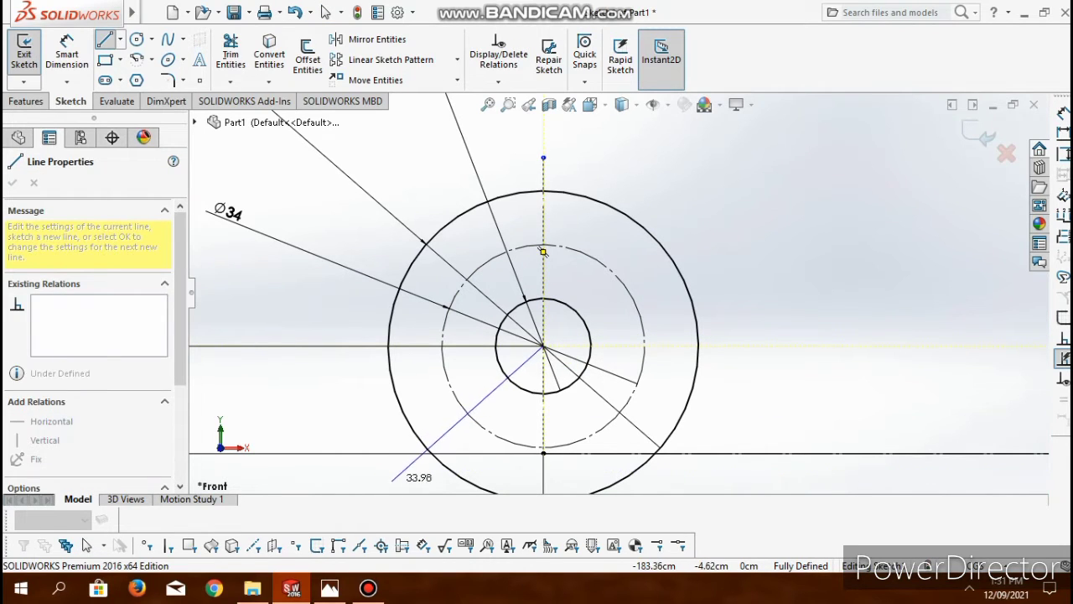
click(392, 482)
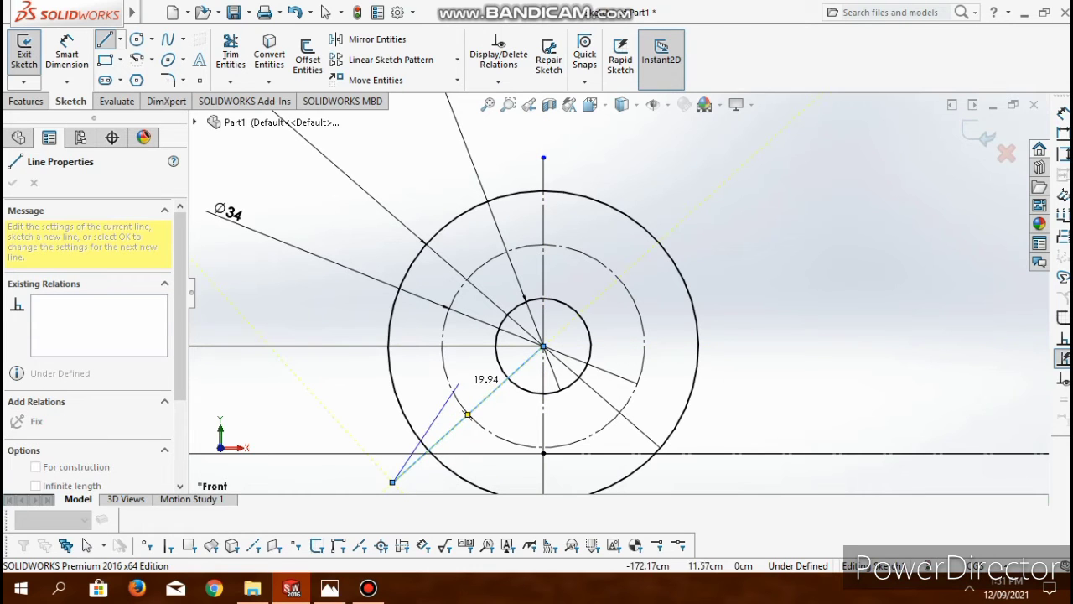
key(Escape)
key(Escape)
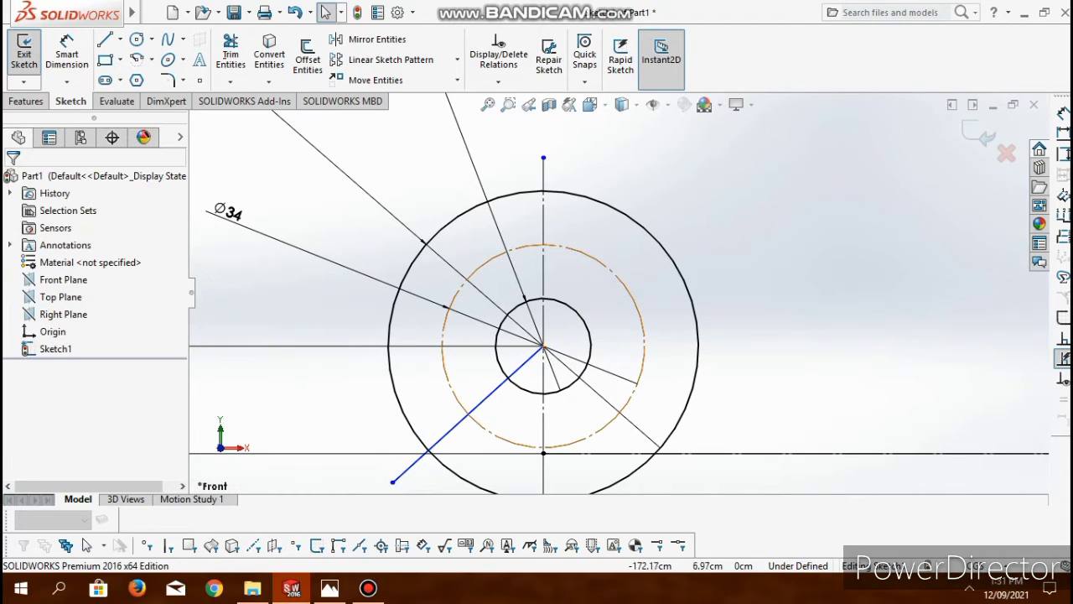
click(461, 421)
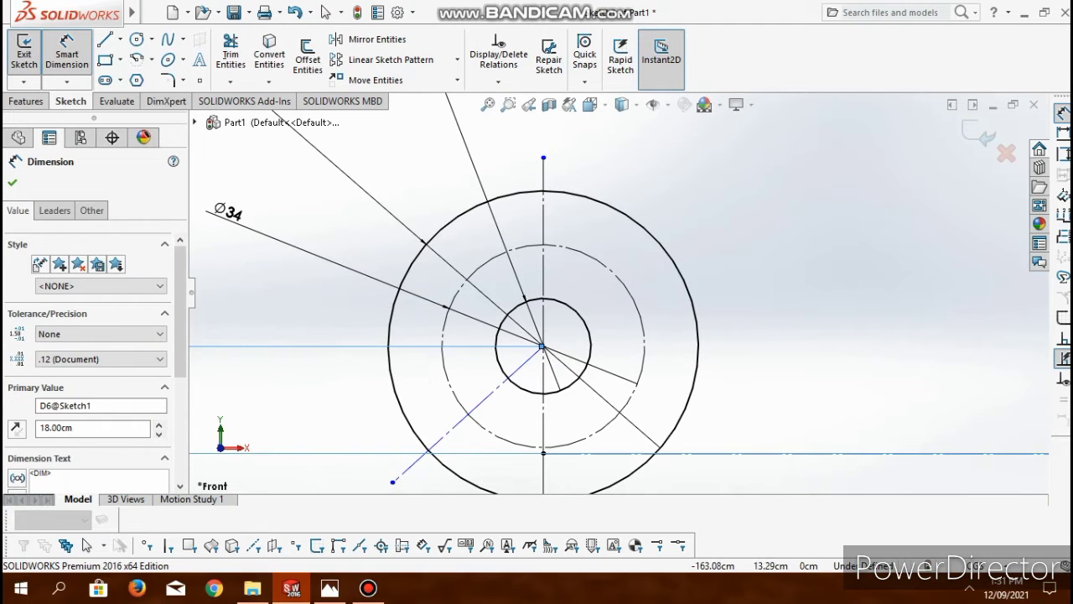
- Dimension the angle between the hub's diagonal construction line and its vertical centre line as 45°
scroll(681, 222, up, 3)
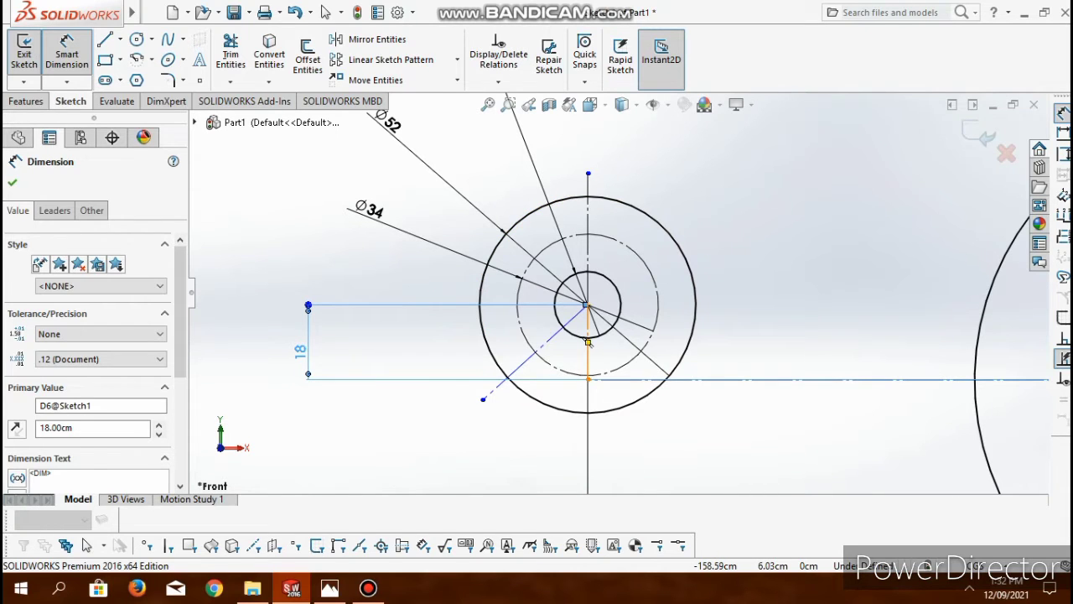
click(588, 342)
click(535, 352)
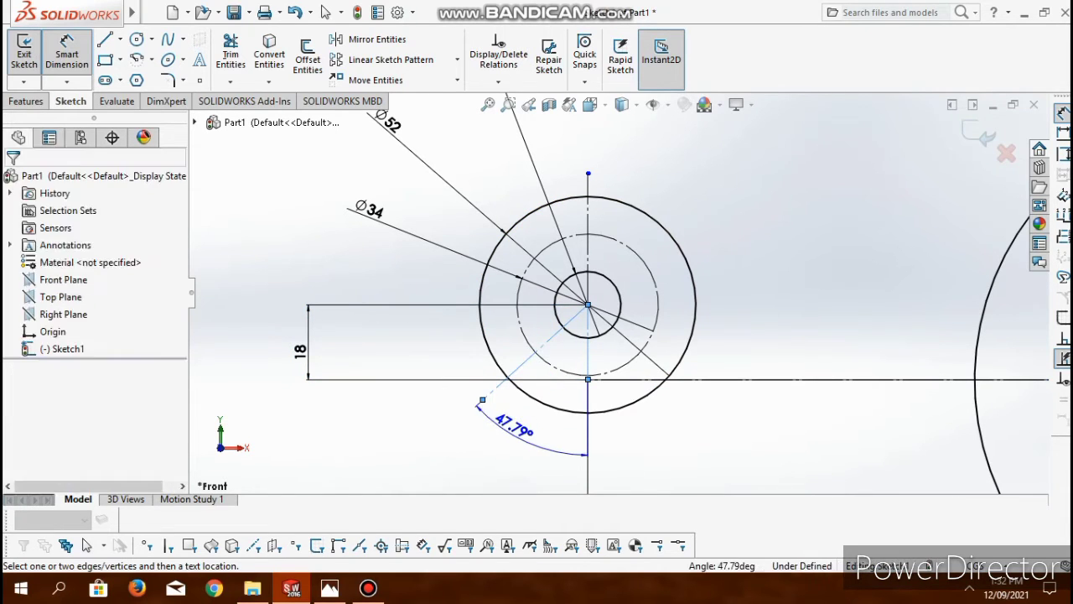
click(508, 423)
text(45)
key(Return)
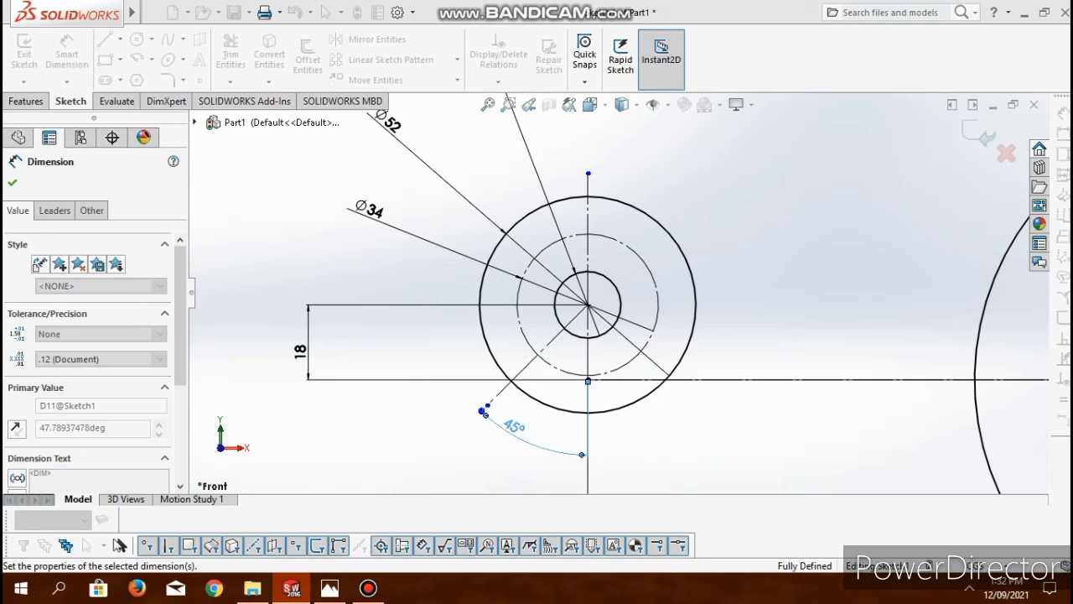
- Sketch a small circle of about 3.86 cm radius where the diagonal construction line crosses the hub's construction circle
click(137, 40)
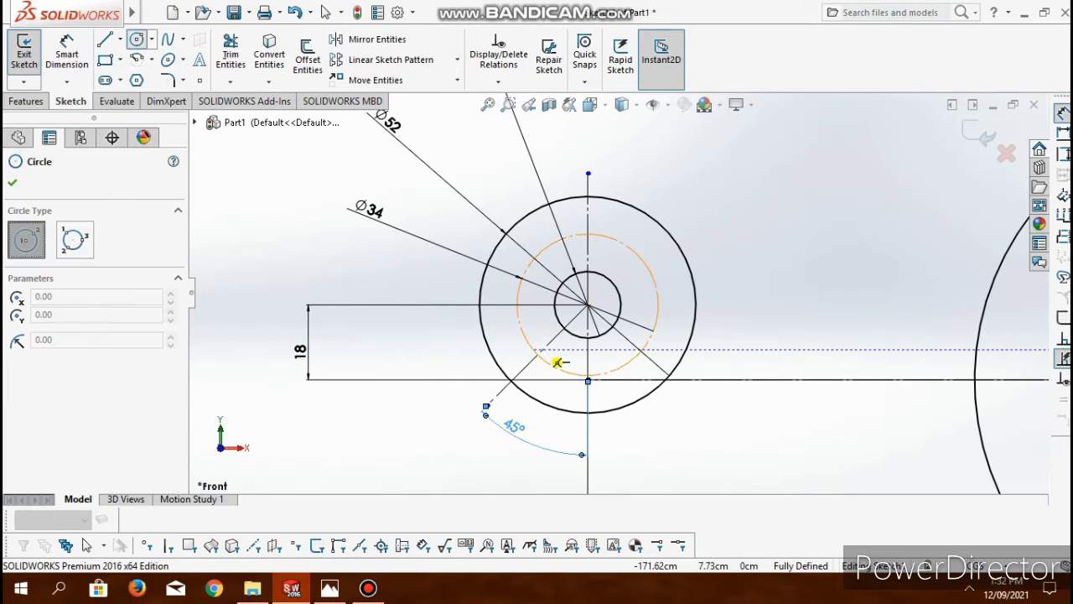
scroll(561, 365, up, 3)
scroll(587, 348, down, 5)
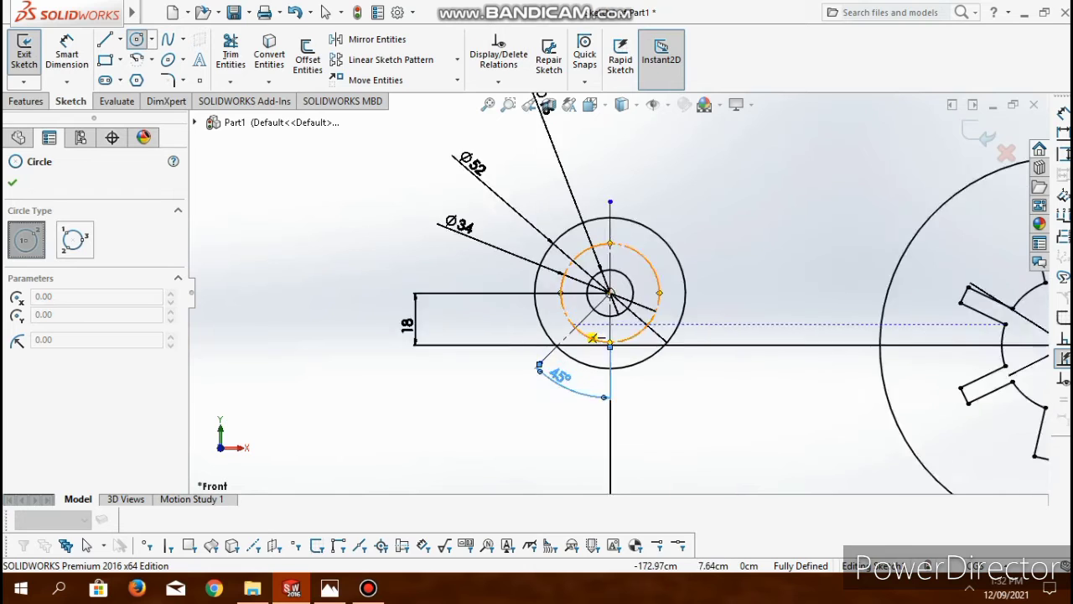
scroll(594, 340, down, 2)
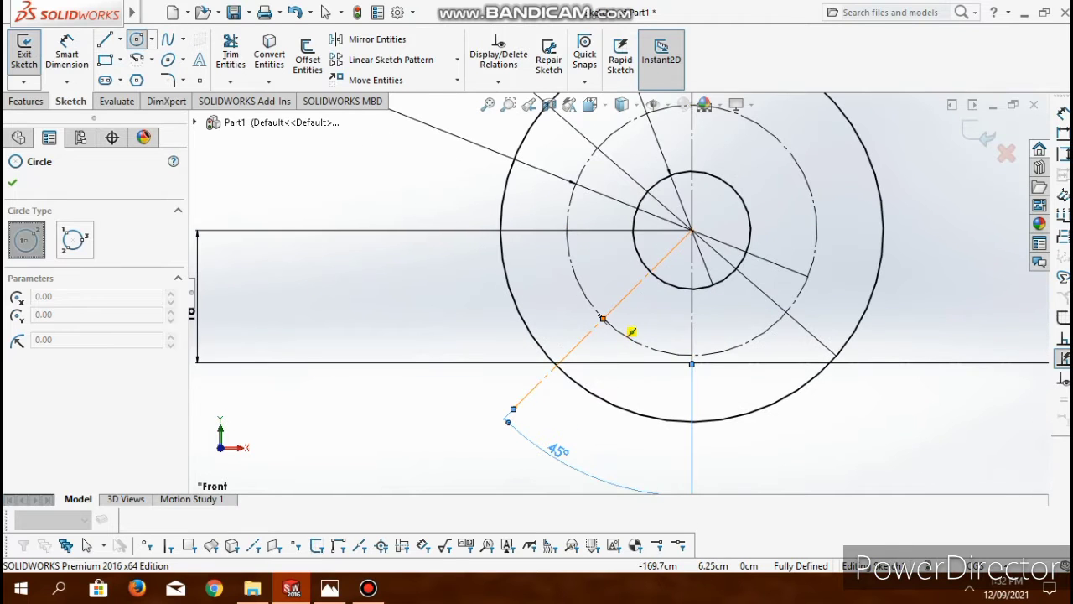
click(603, 319)
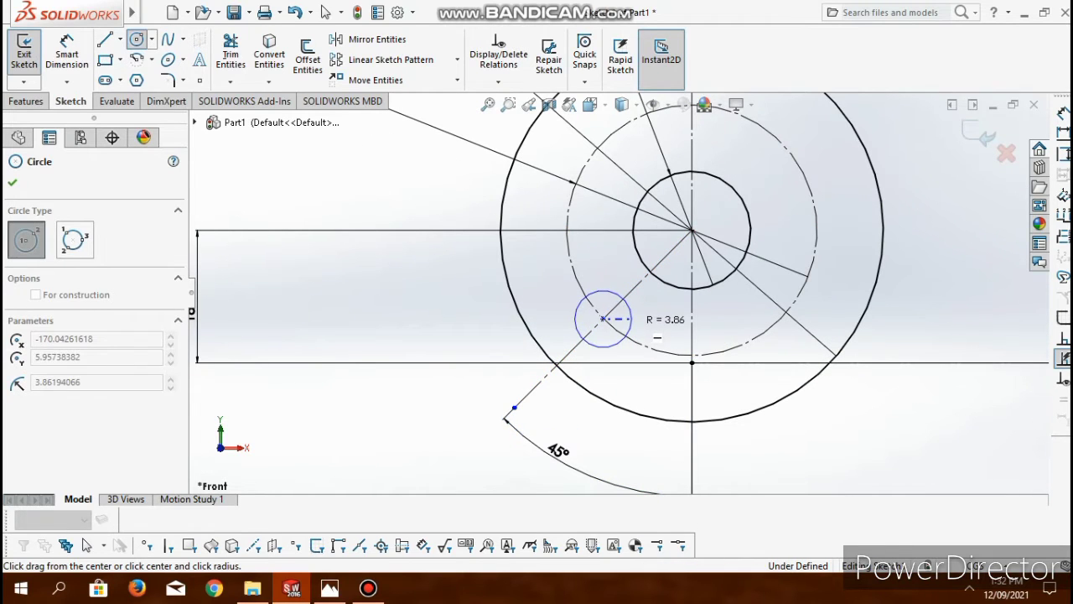
click(631, 319)
key(Escape)
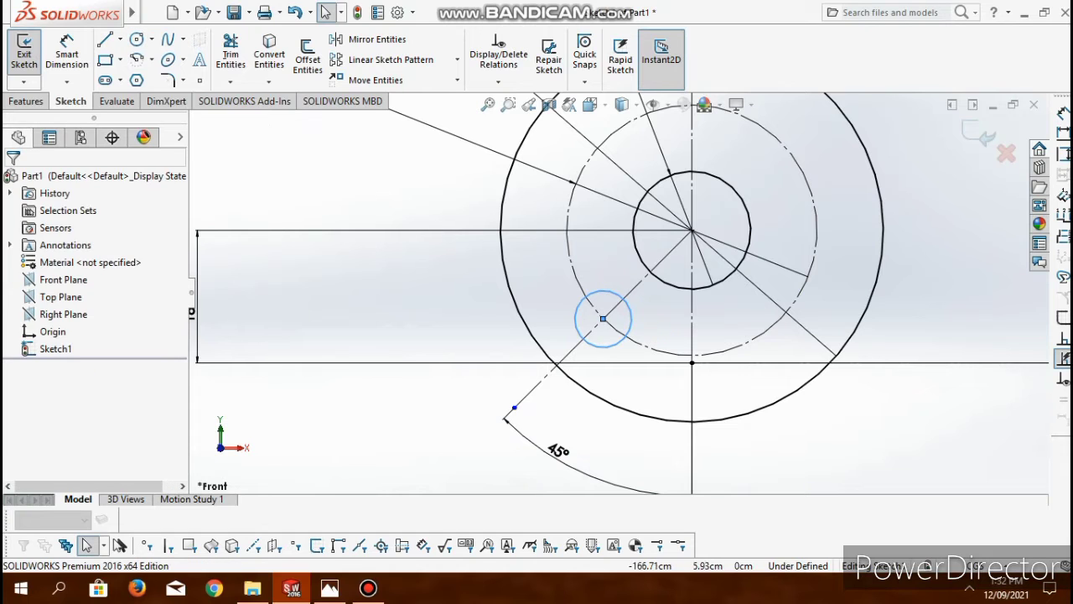
- Dimension the diameter of the small circle on the hub's diagonal construction line as 8 cm
click(630, 314)
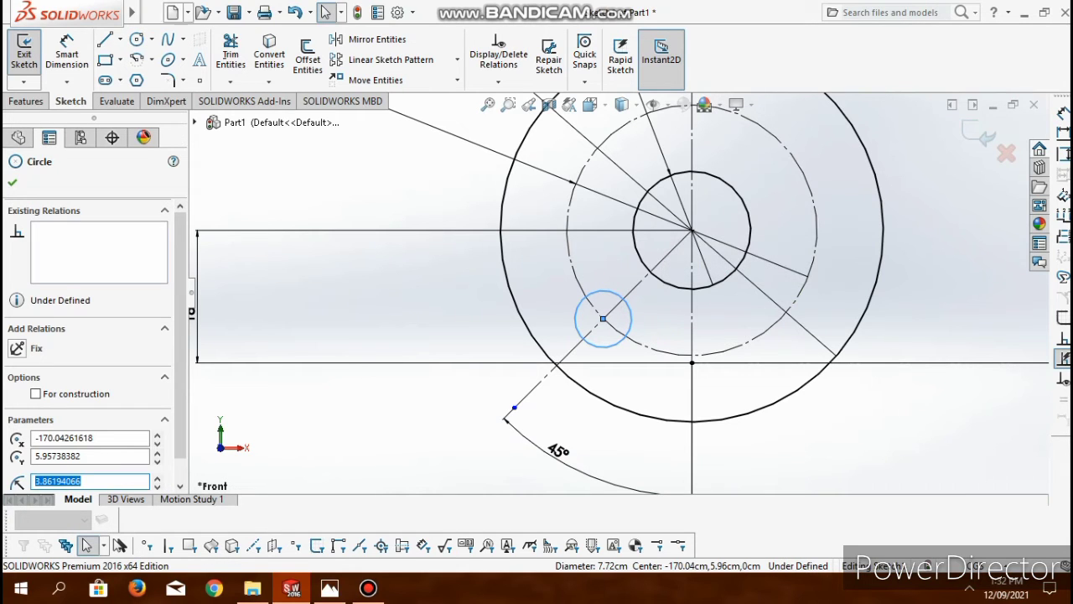
click(66, 52)
click(577, 328)
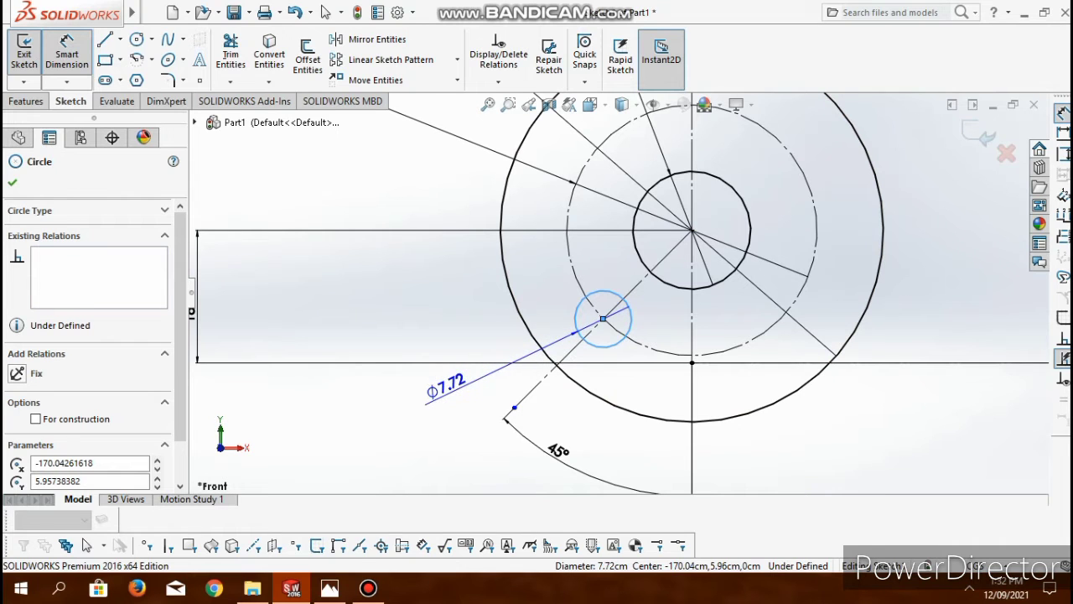
click(446, 387)
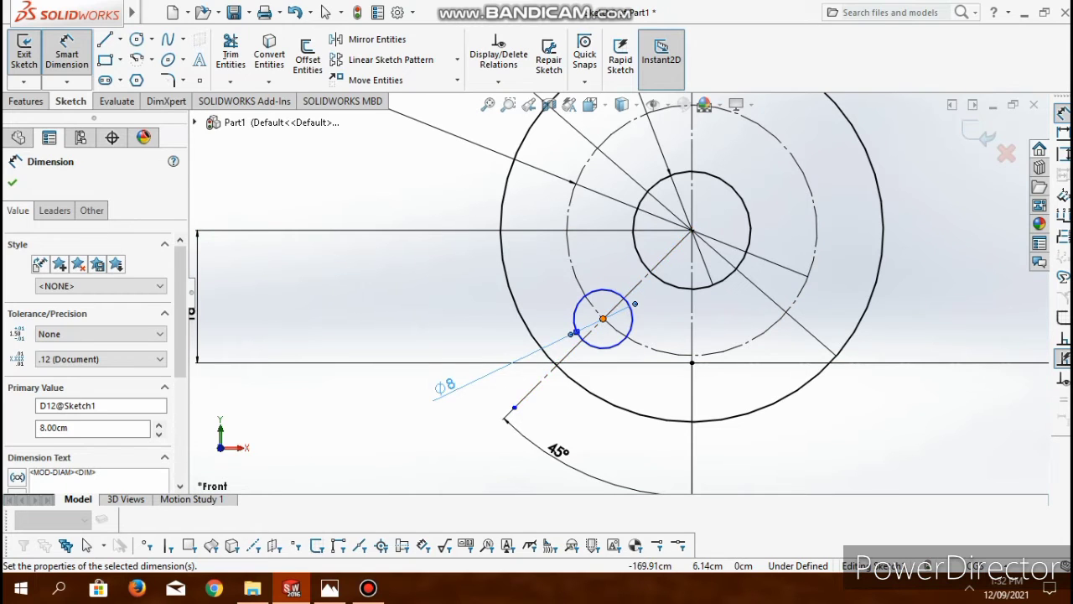
- Add a coincident relation between the small circle's centre and the hub's 34 cm construction circle
click(603, 319)
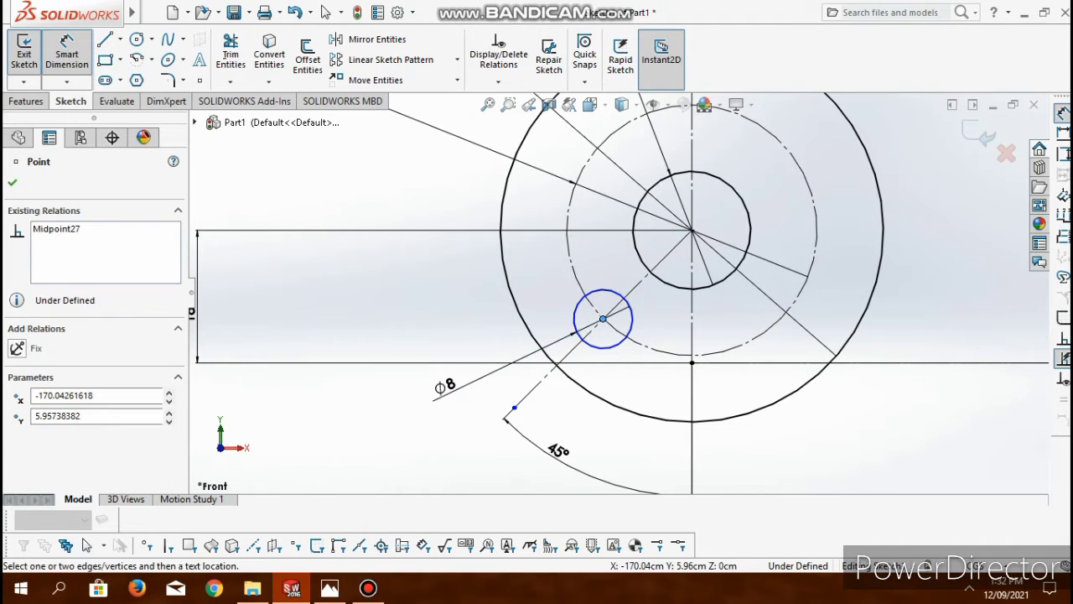
scroll(600, 327, down, 5)
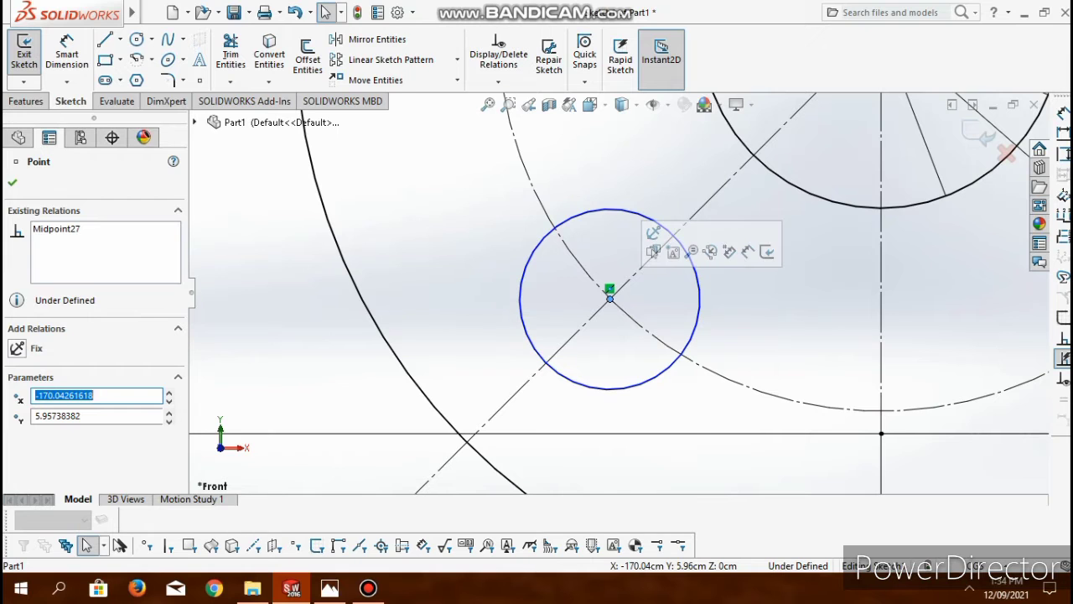
scroll(611, 299, down, 5)
scroll(610, 305, down, 2)
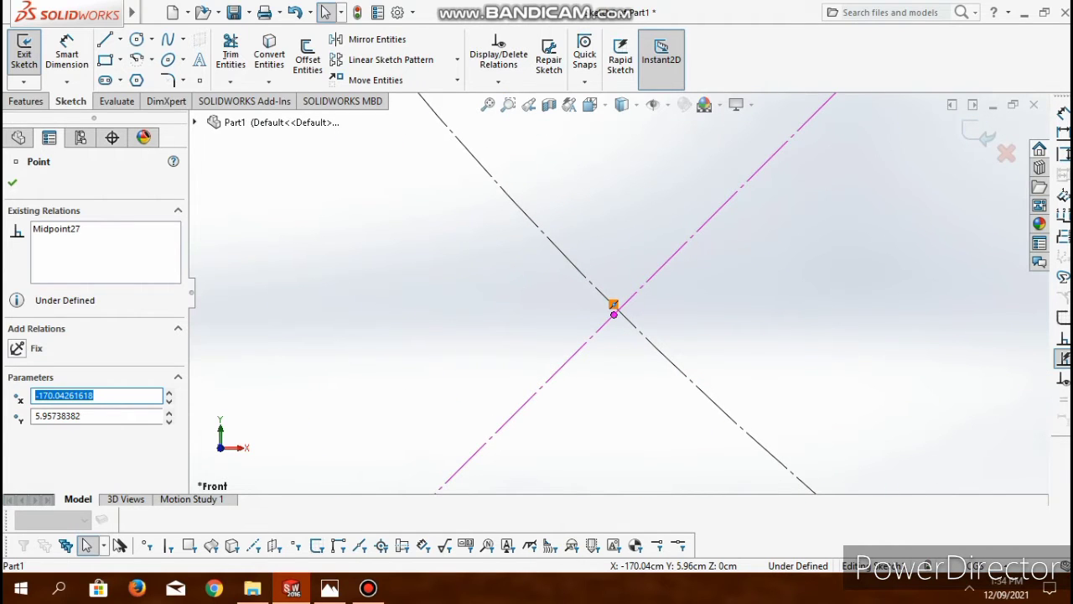
ctrl+click(615, 306)
ctrl+click(629, 321)
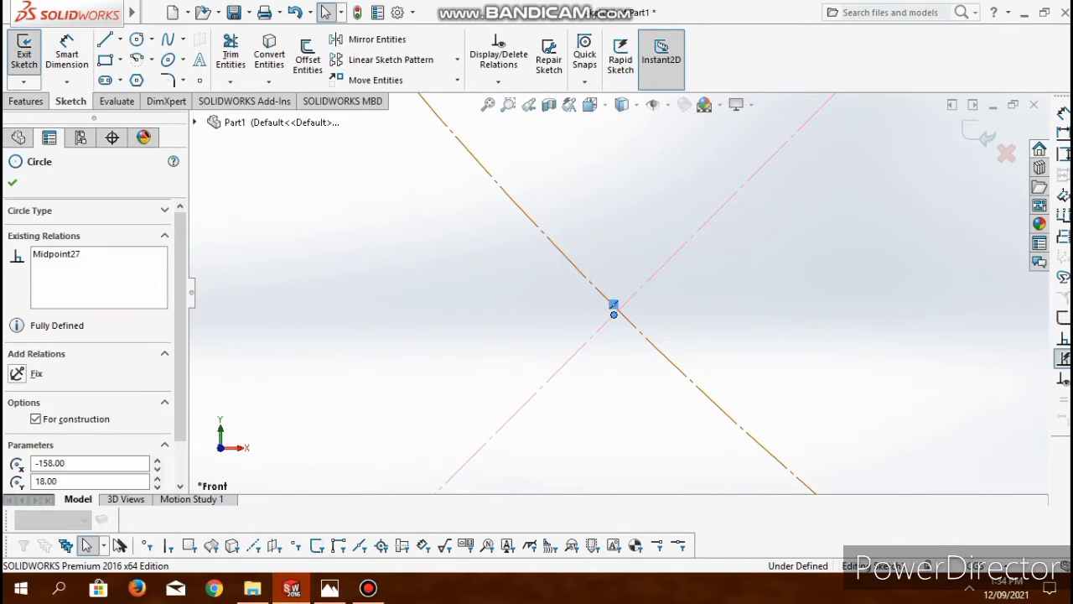
ctrl+click(614, 314)
click(18, 455)
ctrl+middle_drag(720, 288, 753, 157)
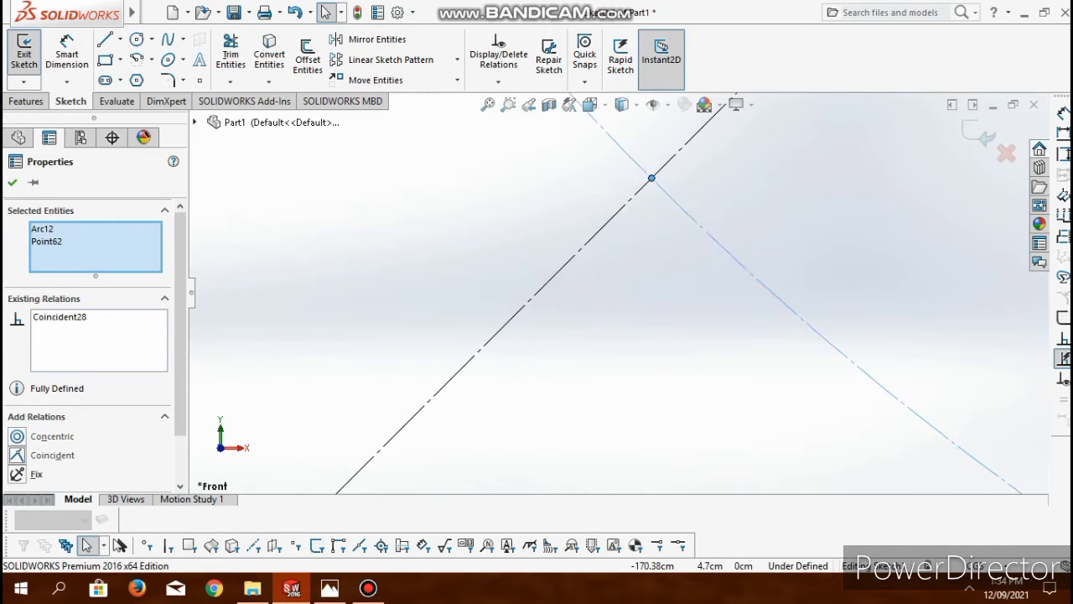
scroll(618, 290, up, 5)
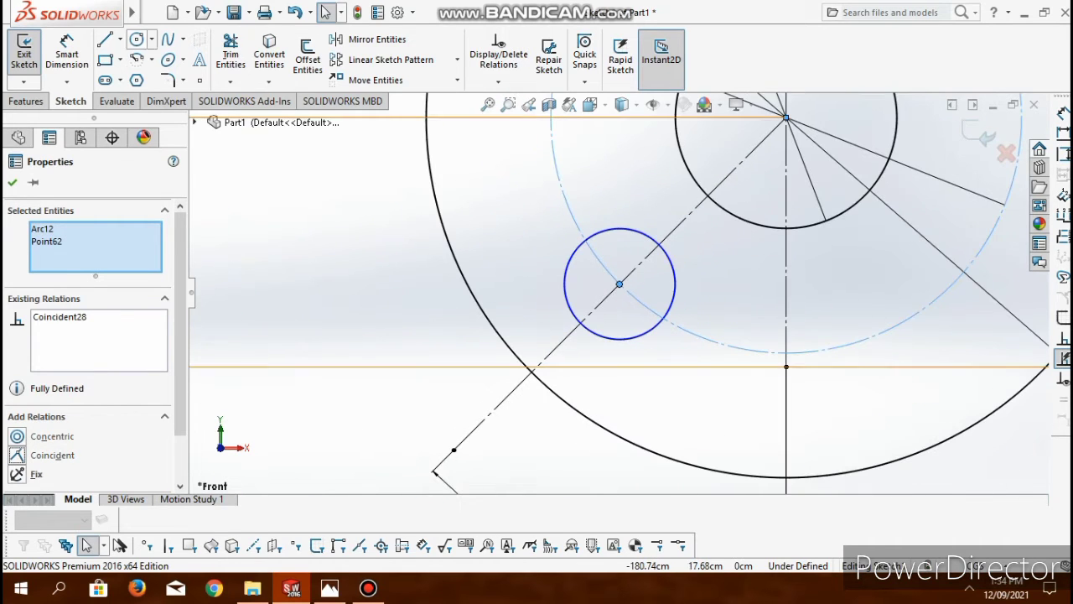
click(67, 52)
click(566, 294)
click(415, 319)
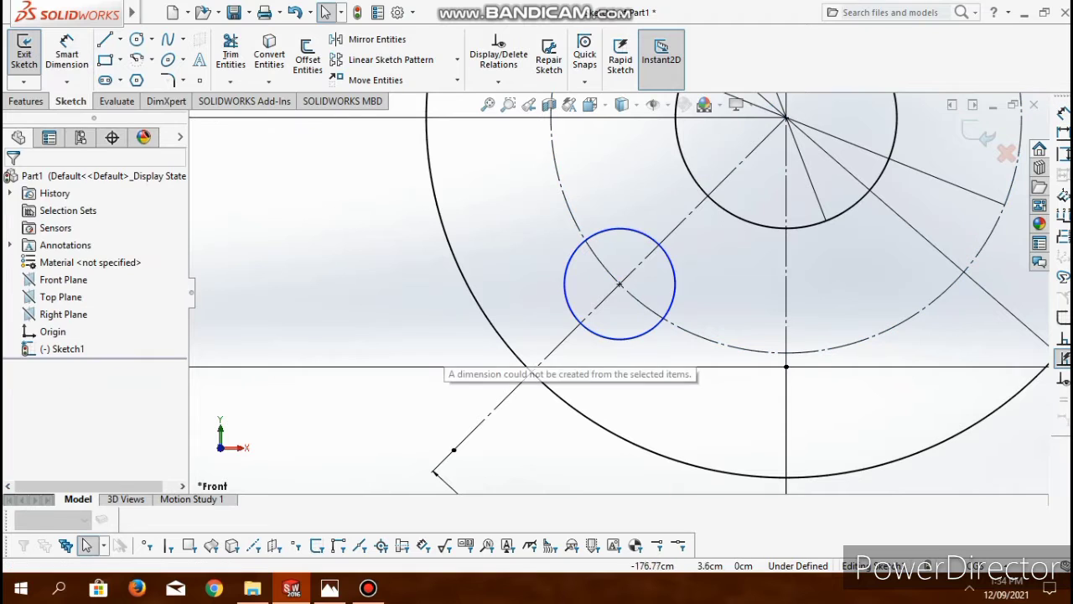
- Add the 8 cm diameter dimension to the small bolt-hole circle again, placing it outside the hub
click(569, 305)
click(67, 52)
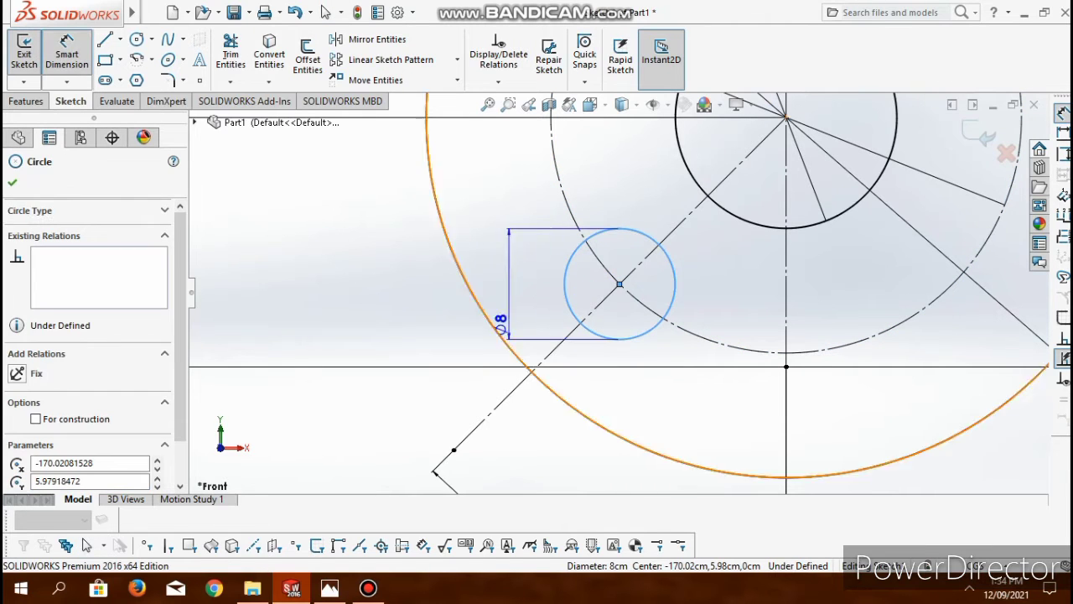
click(388, 348)
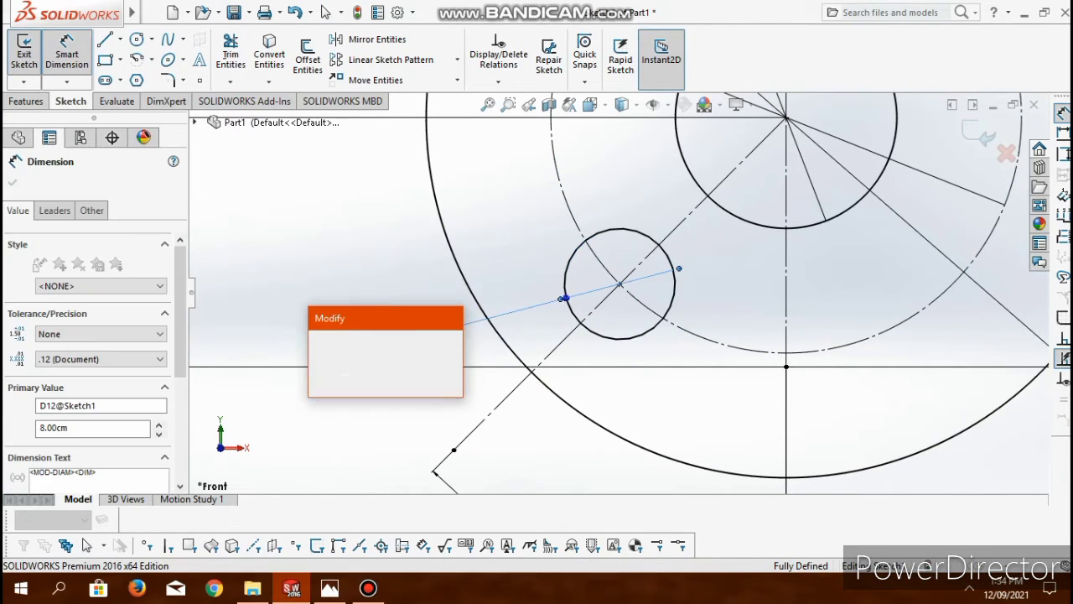
click(319, 342)
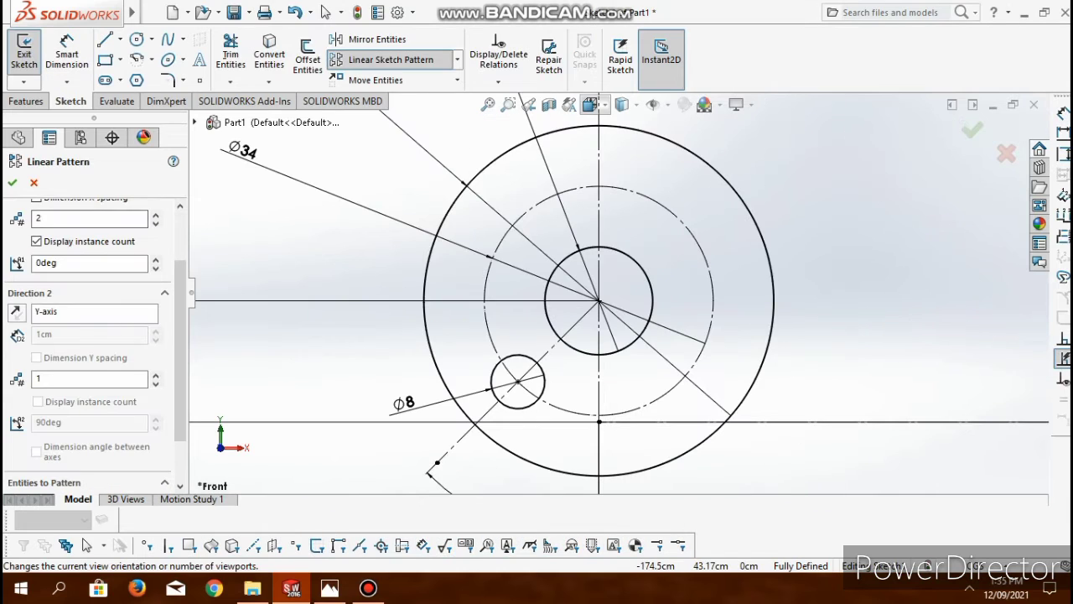
- Create a circular sketch pattern of the 8 cm circle about the hub centre, with 4 equally spaced instances over 360°
click(457, 59)
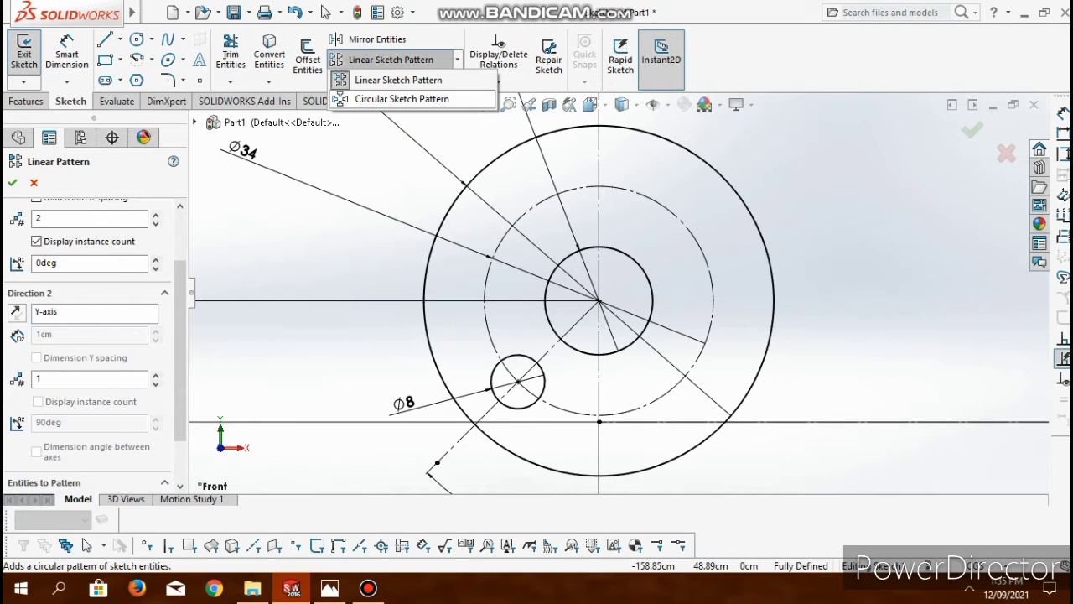
click(394, 98)
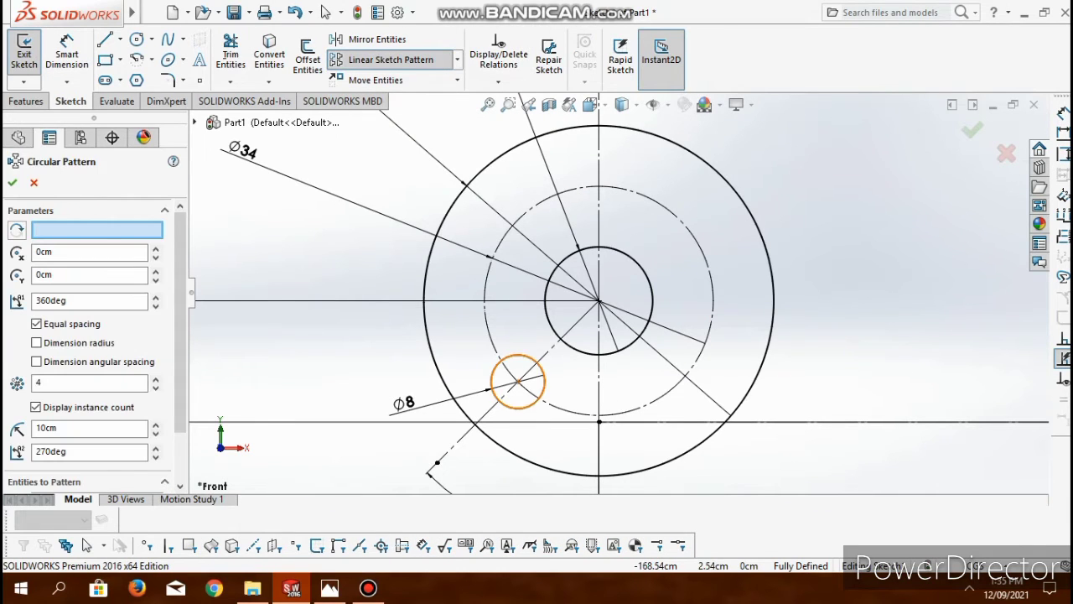
click(518, 382)
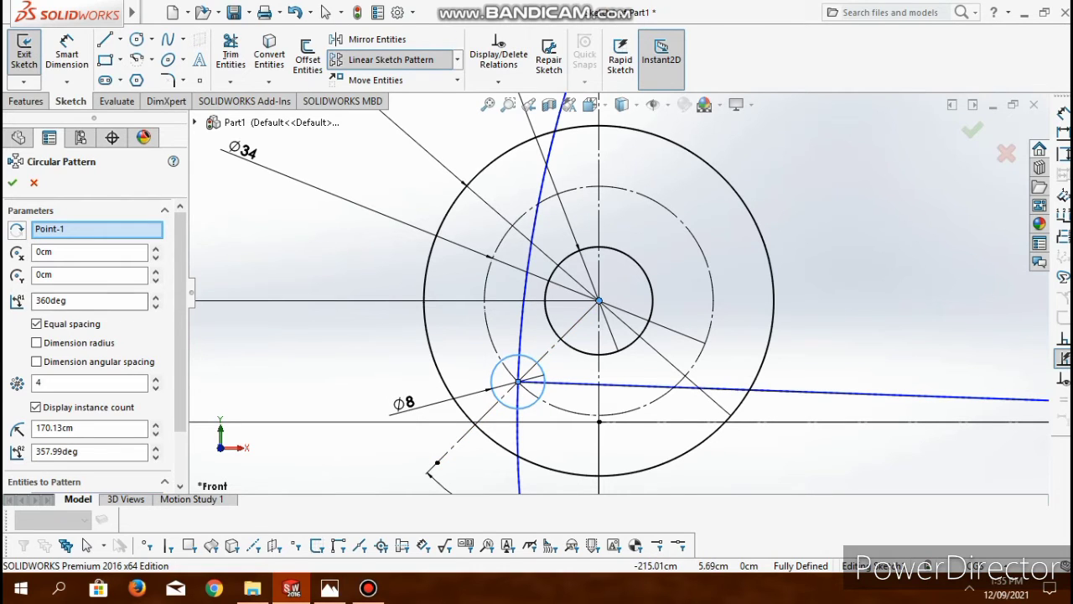
click(96, 229)
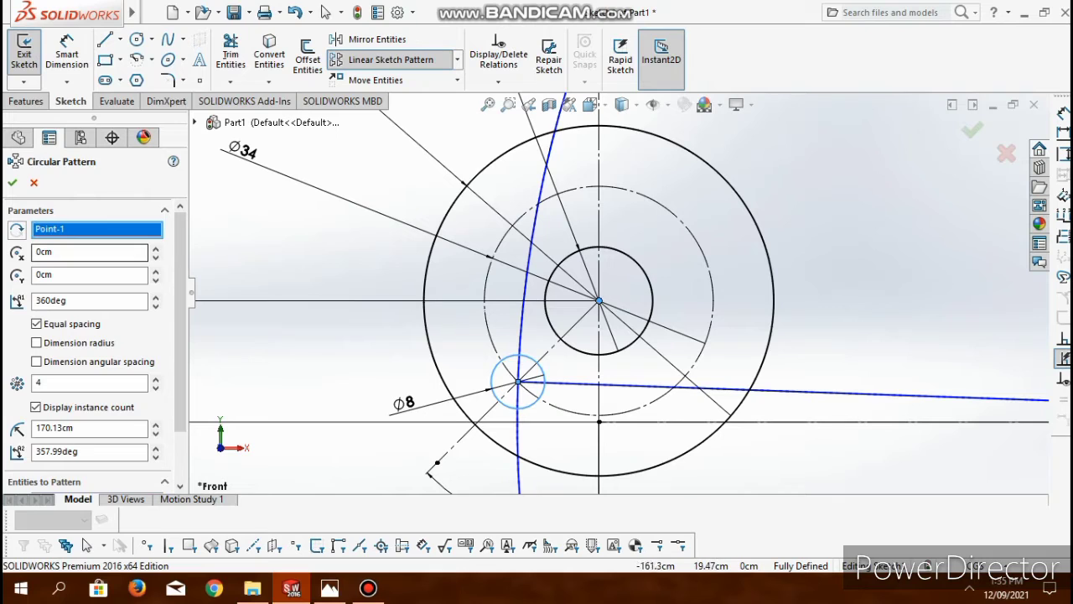
click(599, 301)
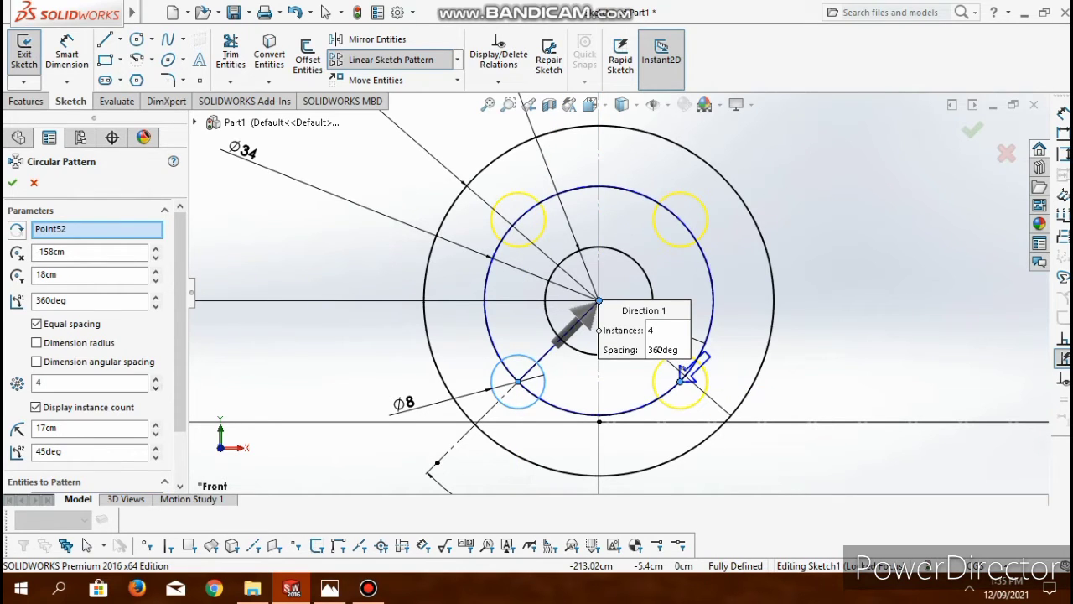
click(13, 183)
- Add equal relations between the two left bolt holes and between the two upper bolt holes
click(539, 234)
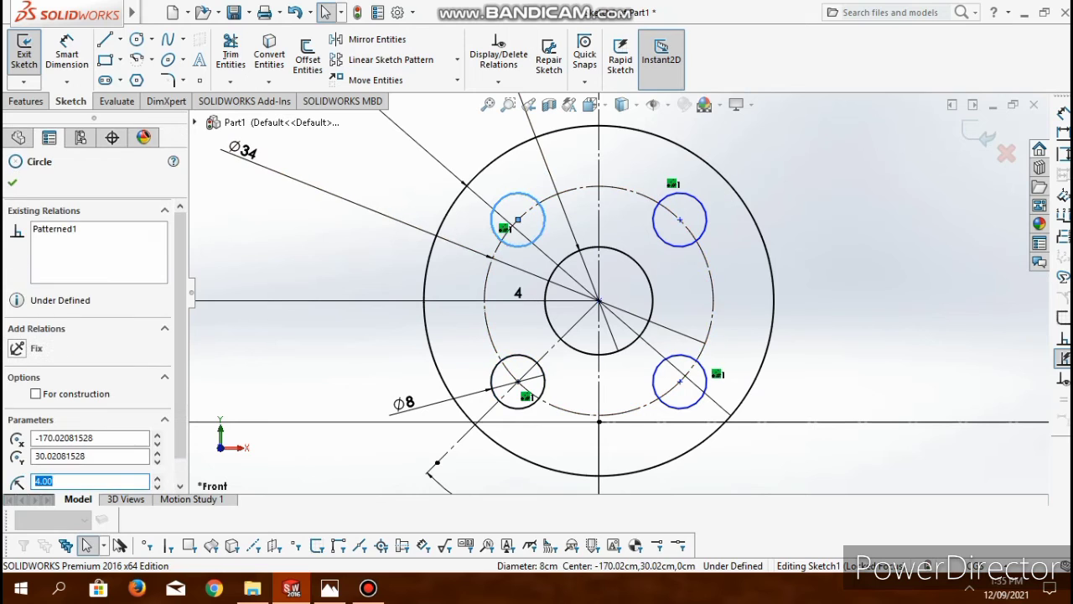
ctrl+click(498, 401)
click(37, 414)
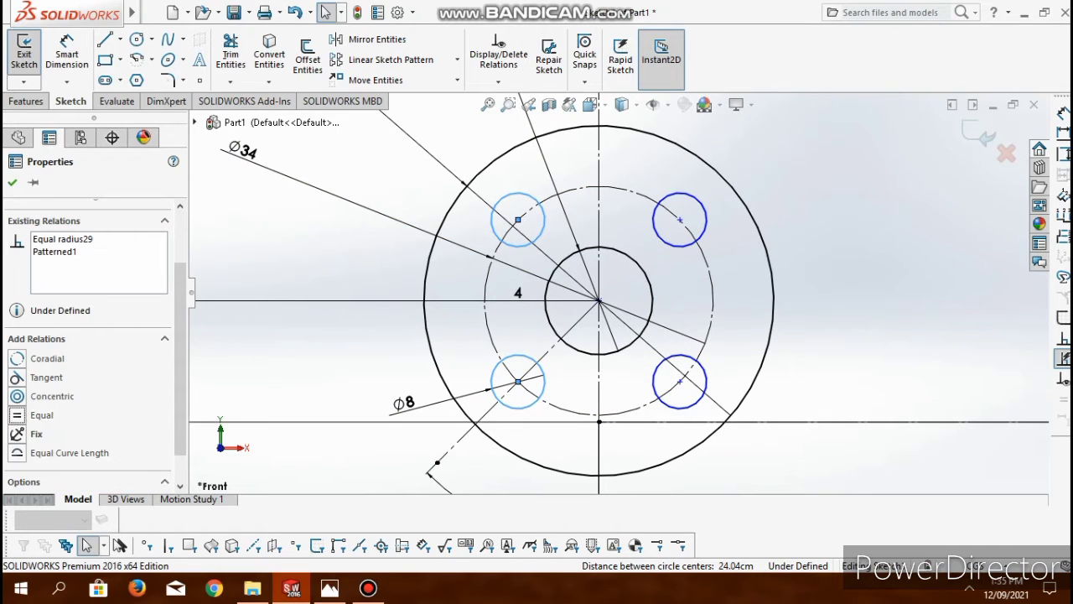
click(657, 232)
ctrl+click(541, 233)
click(19, 415)
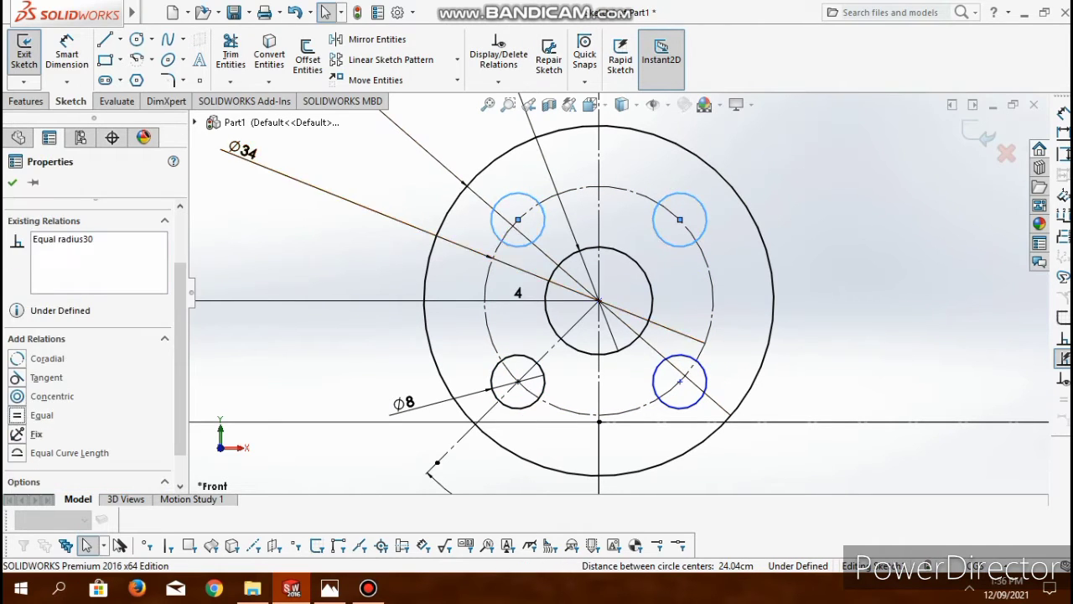
- Add equal relations between the two right bolt holes and between the two lower bolt holes
click(659, 366)
ctrl+click(669, 244)
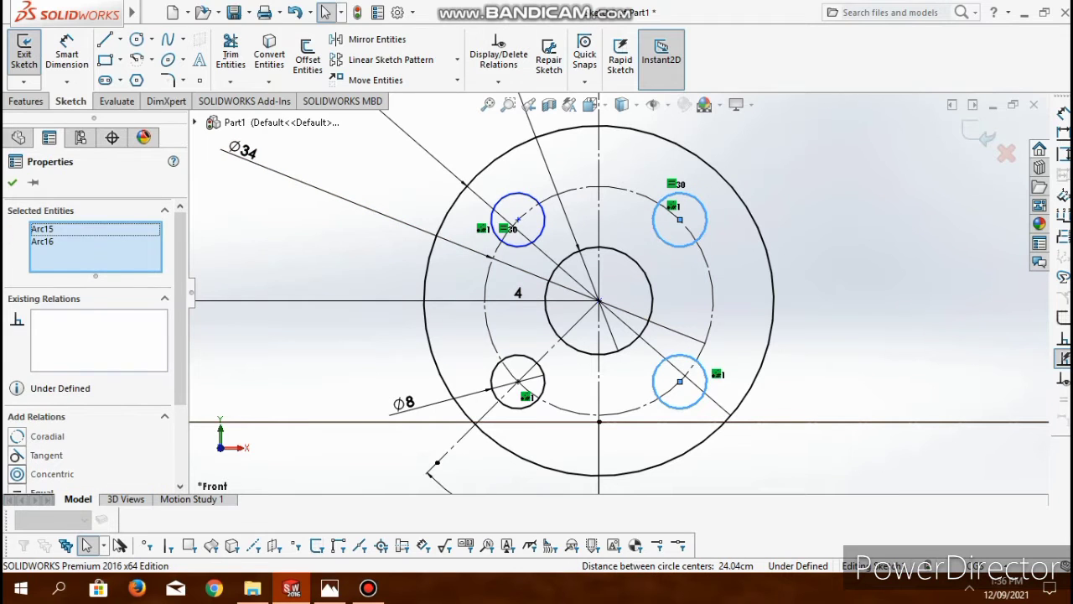
click(37, 415)
click(498, 400)
ctrl+click(655, 392)
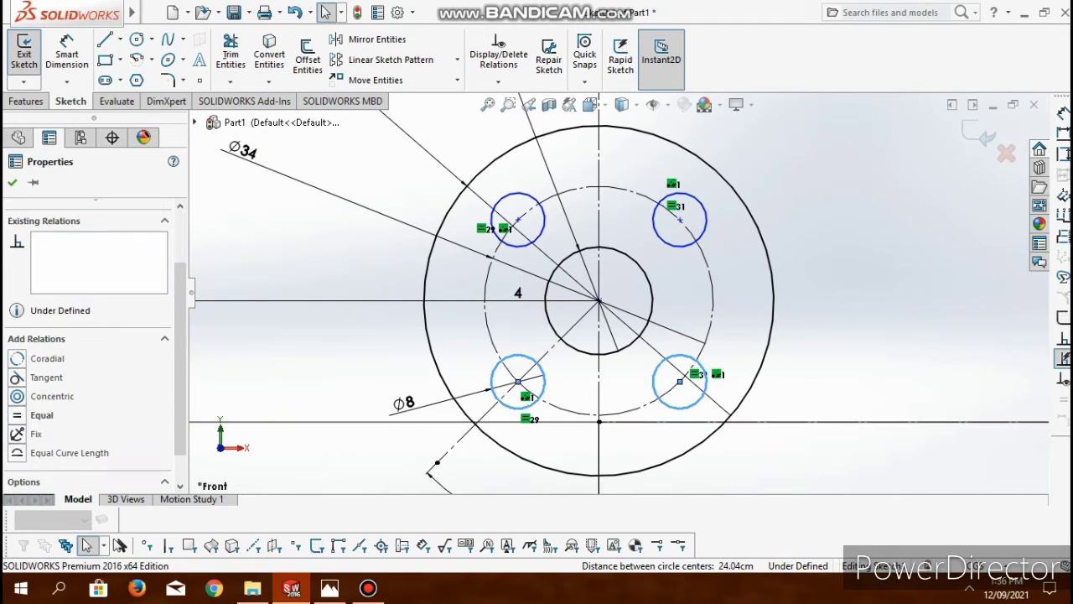
click(37, 415)
- Make the centres of the upper-left and upper-right bolt holes coincident with the hub's 34 cm construction circle
click(518, 219)
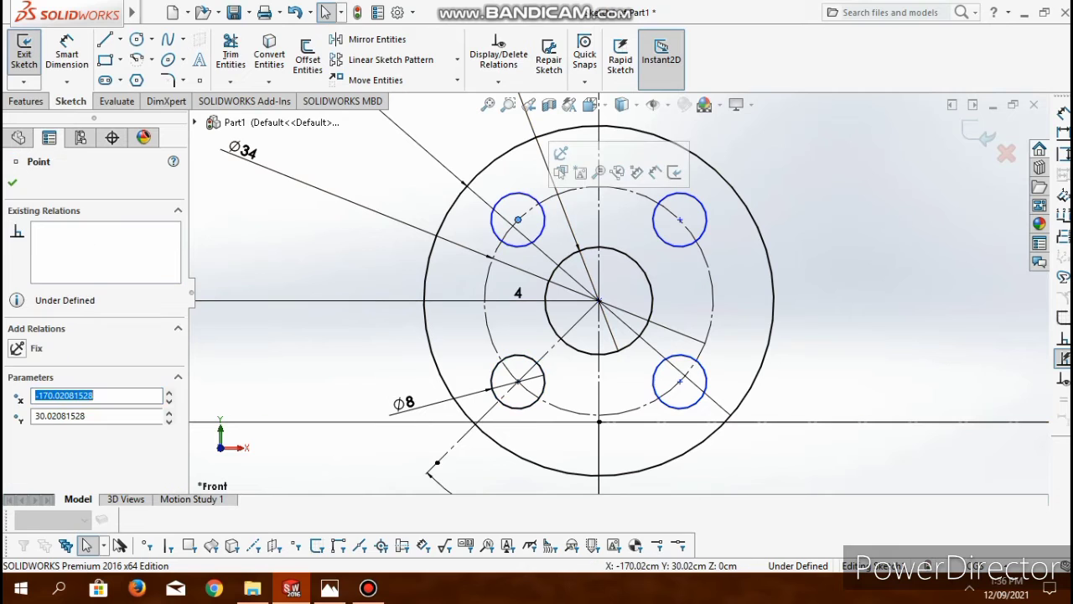
ctrl+click(494, 257)
click(37, 456)
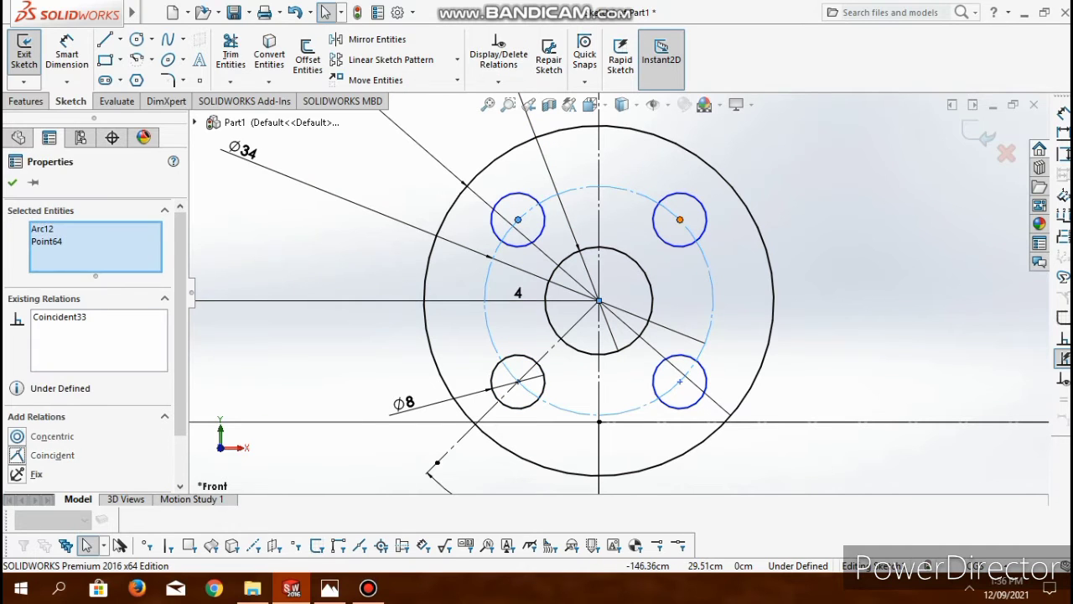
click(680, 219)
ctrl+click(709, 267)
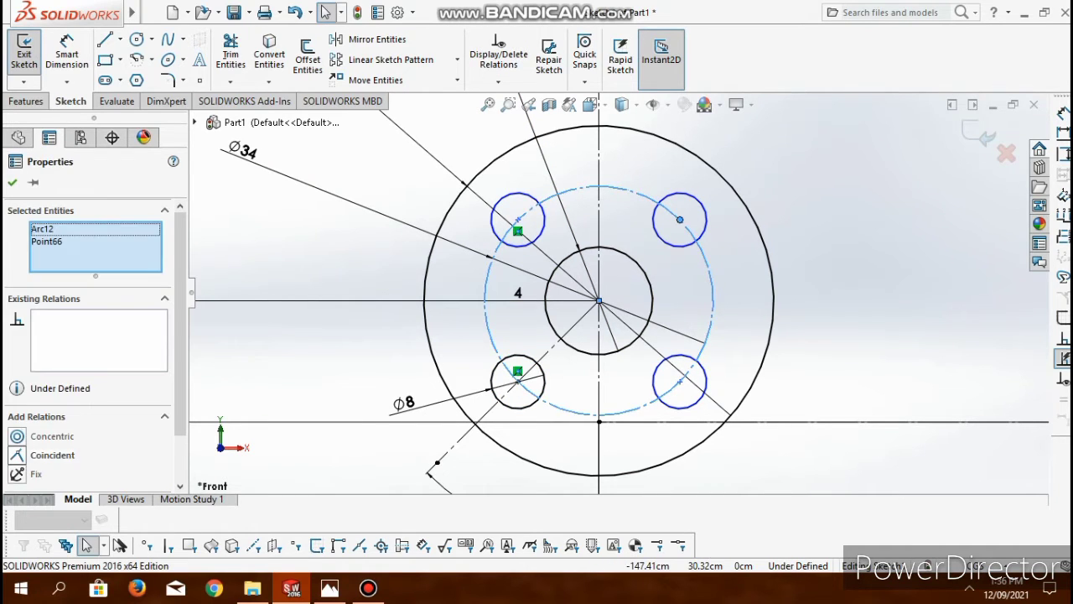
click(37, 455)
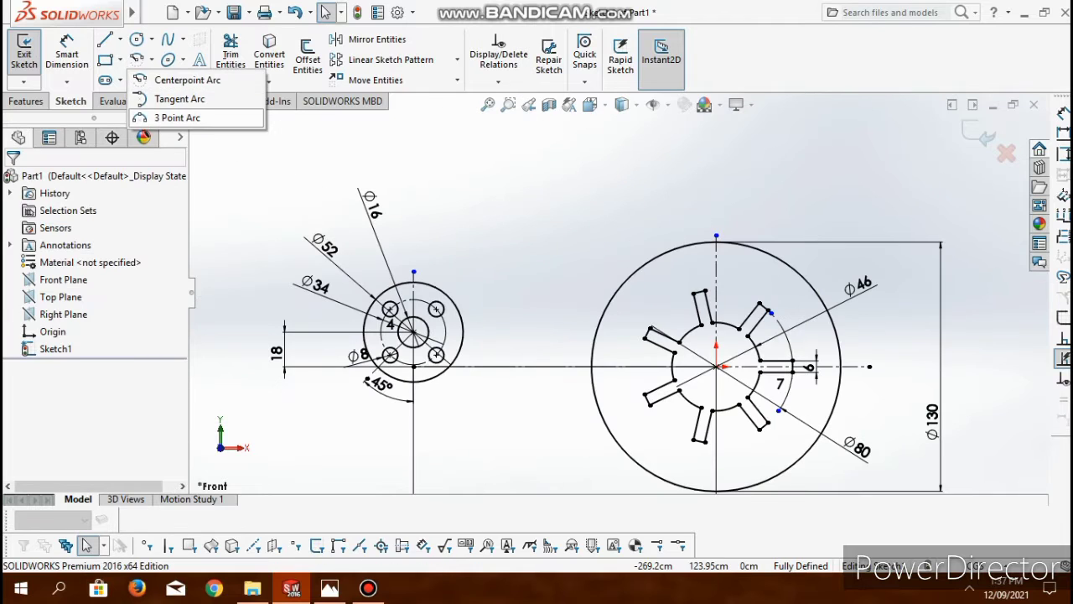
- Sketch an upward-bulging 3 point arc from the upper right of the 130 cm disc to the top of the hub's outer circle
click(177, 117)
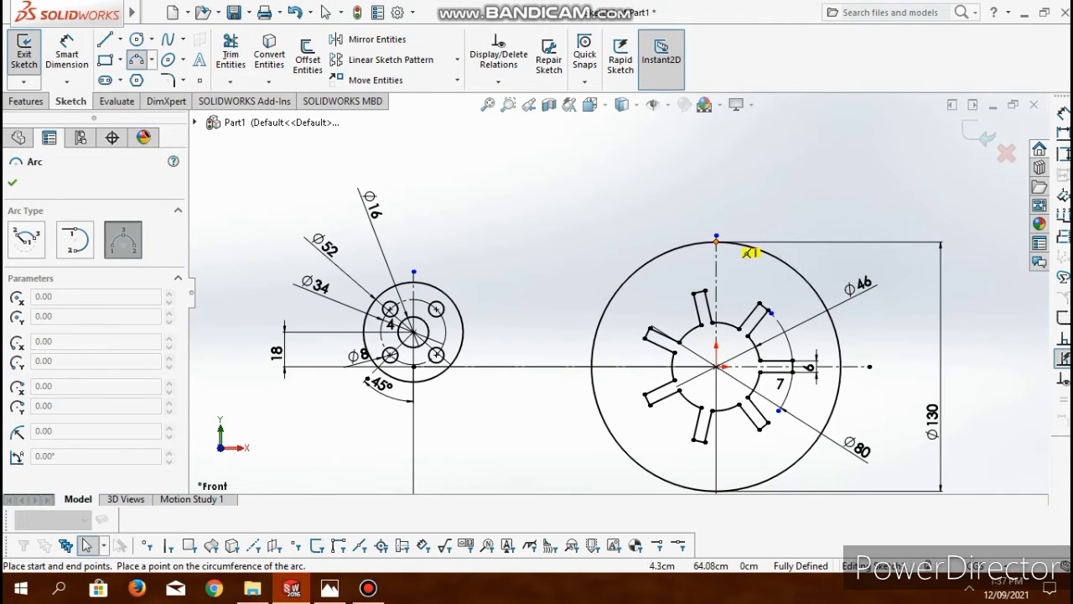
click(787, 256)
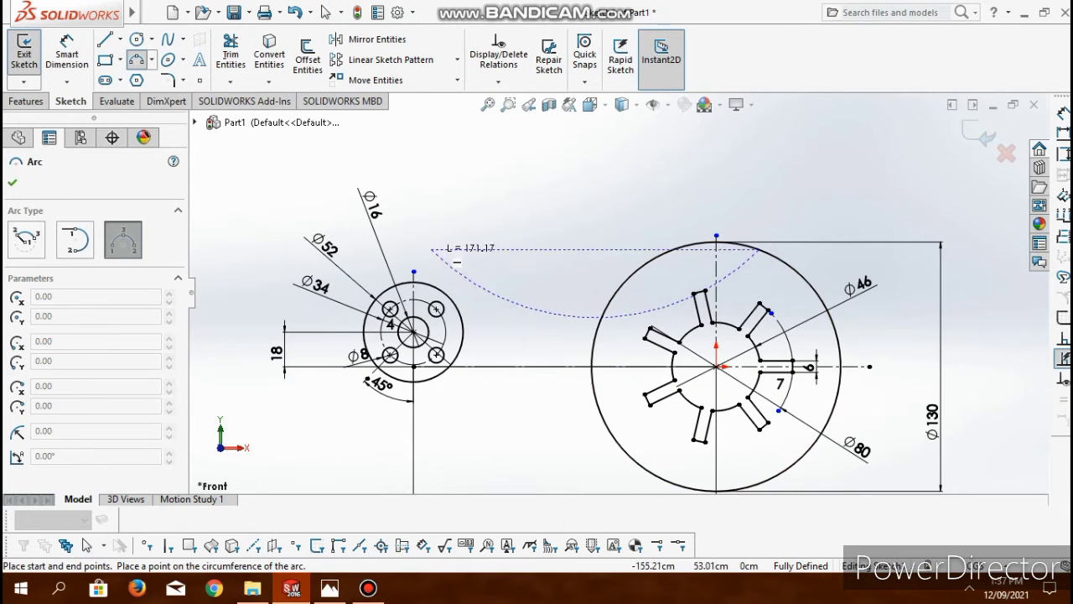
click(413, 273)
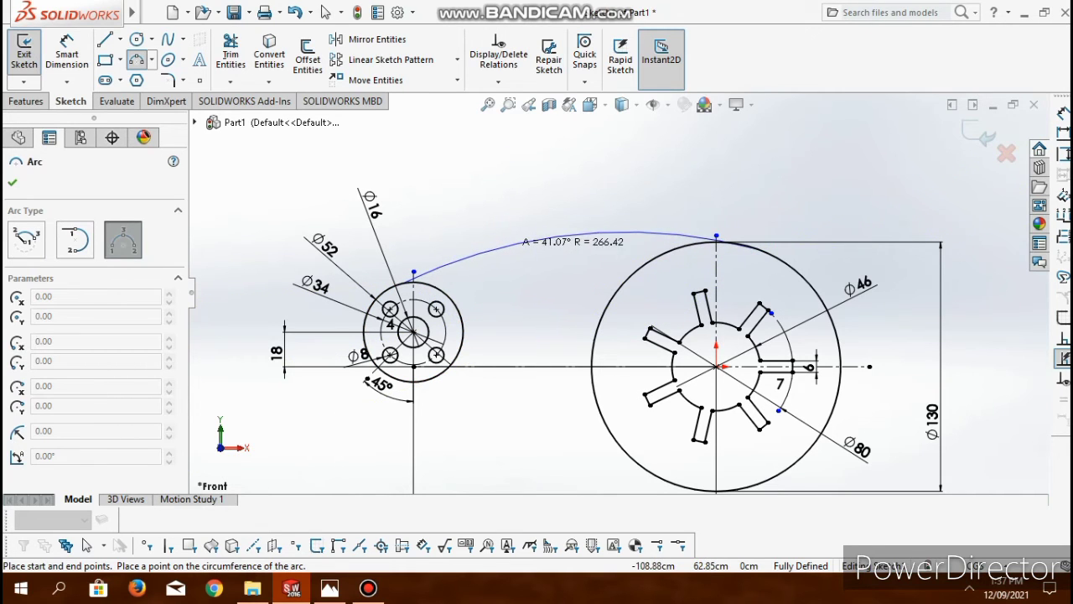
click(642, 226)
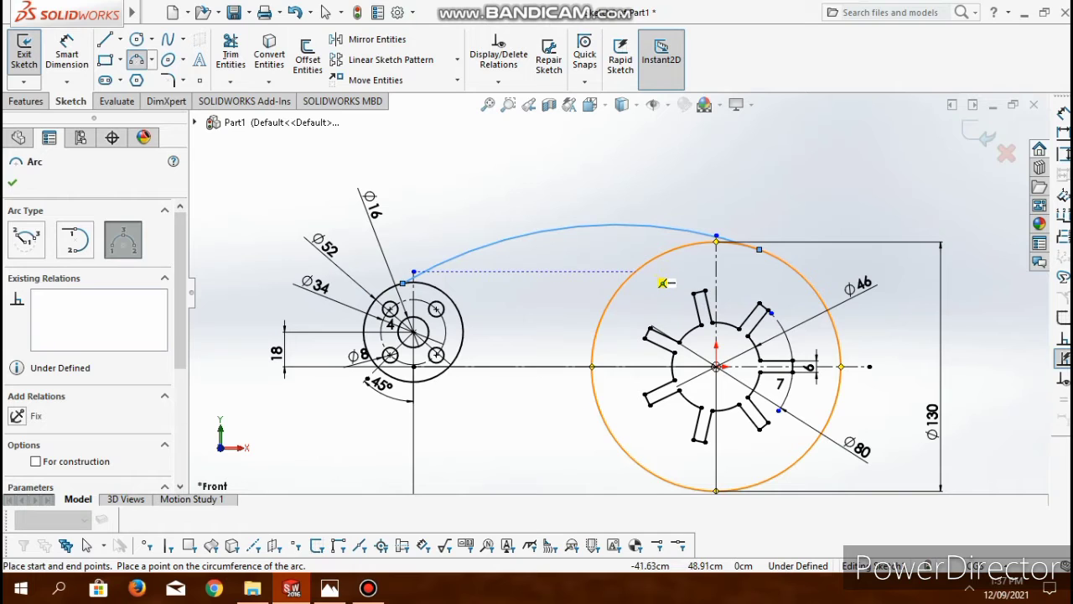
- Sketch a second, lower 3 point arc from the disc's upper-left edge to the hub's upper-right edge, bulging upward
click(635, 270)
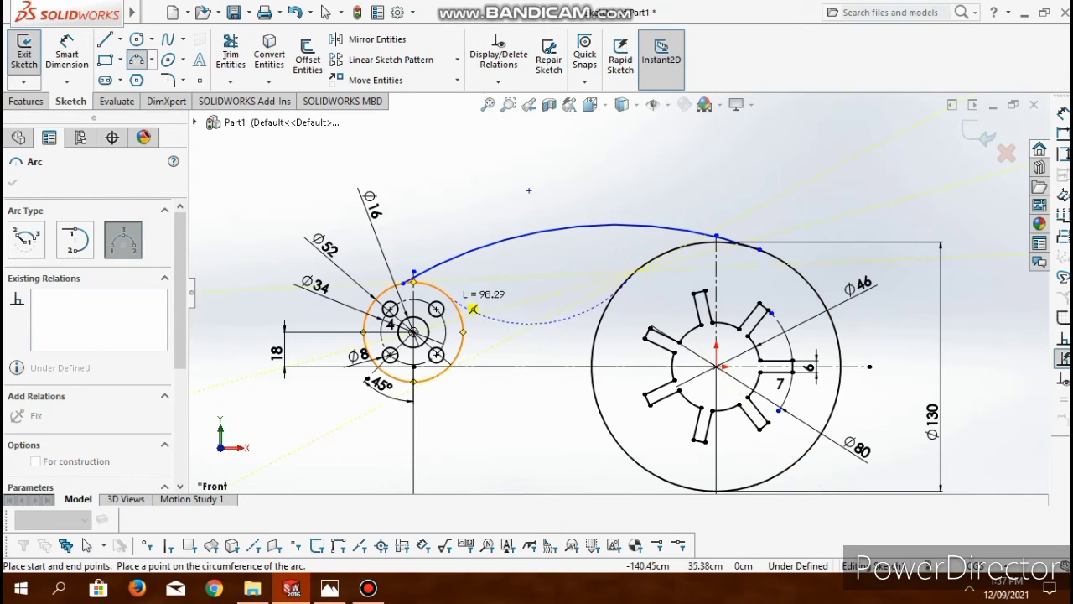
click(472, 308)
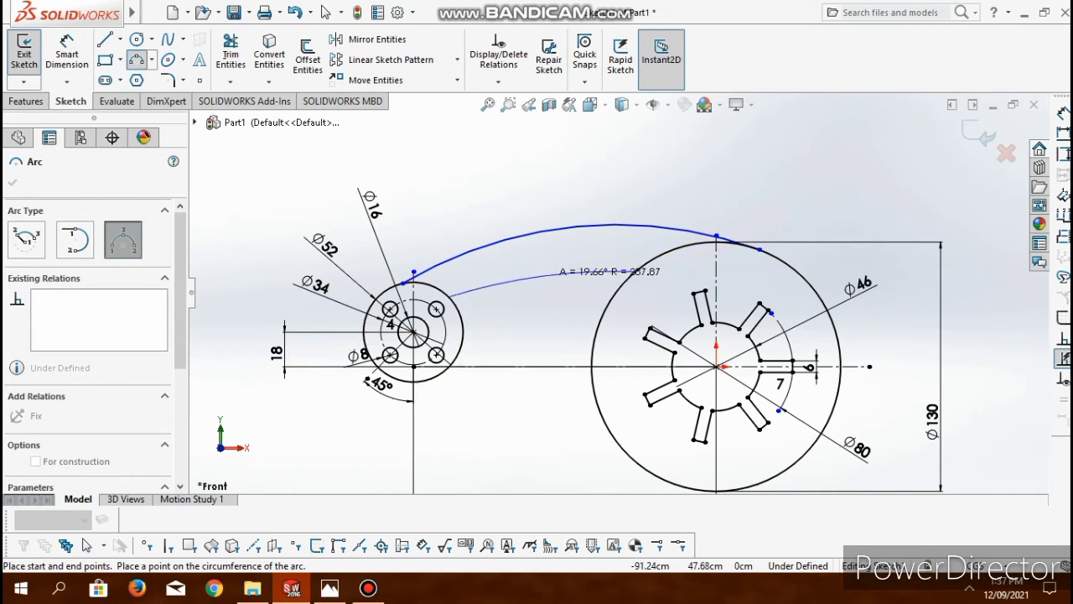
click(545, 277)
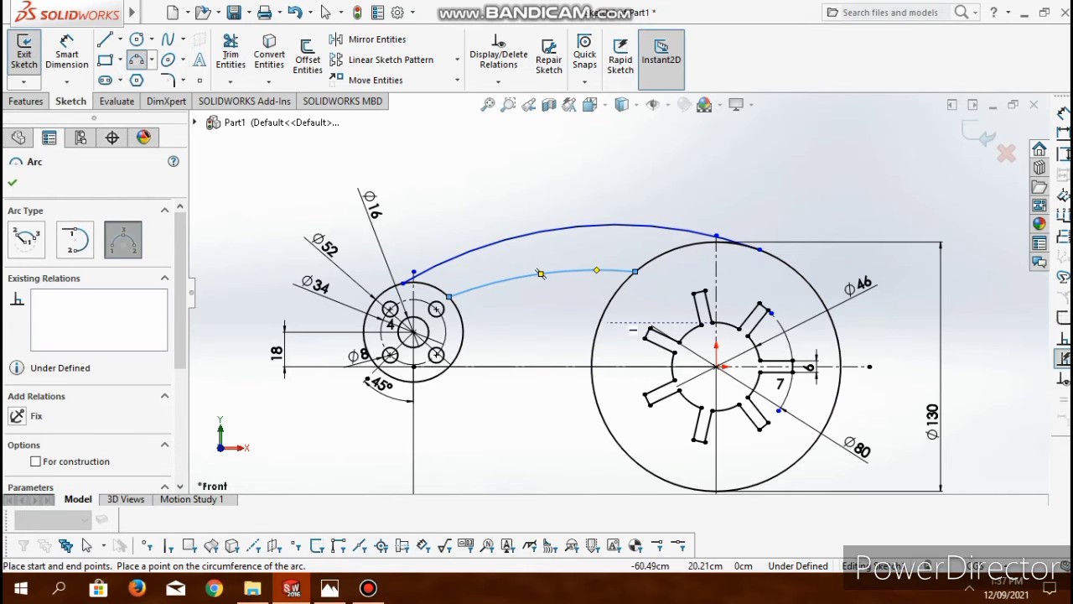
key(Escape)
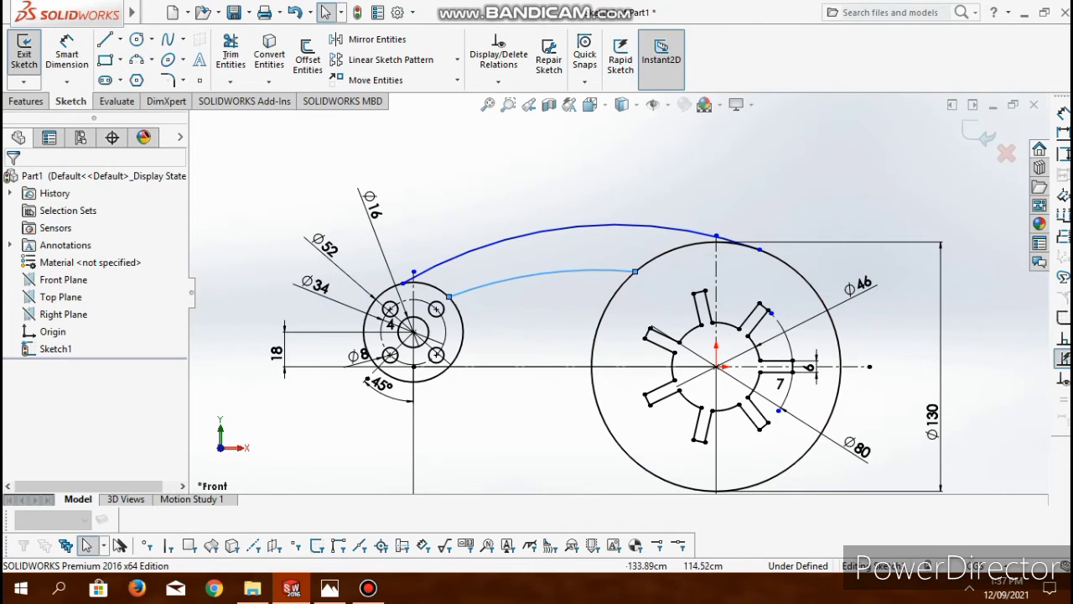
- Make the upper connecting arc tangent to the 130 cm disc circle
click(576, 225)
ctrl+click(629, 276)
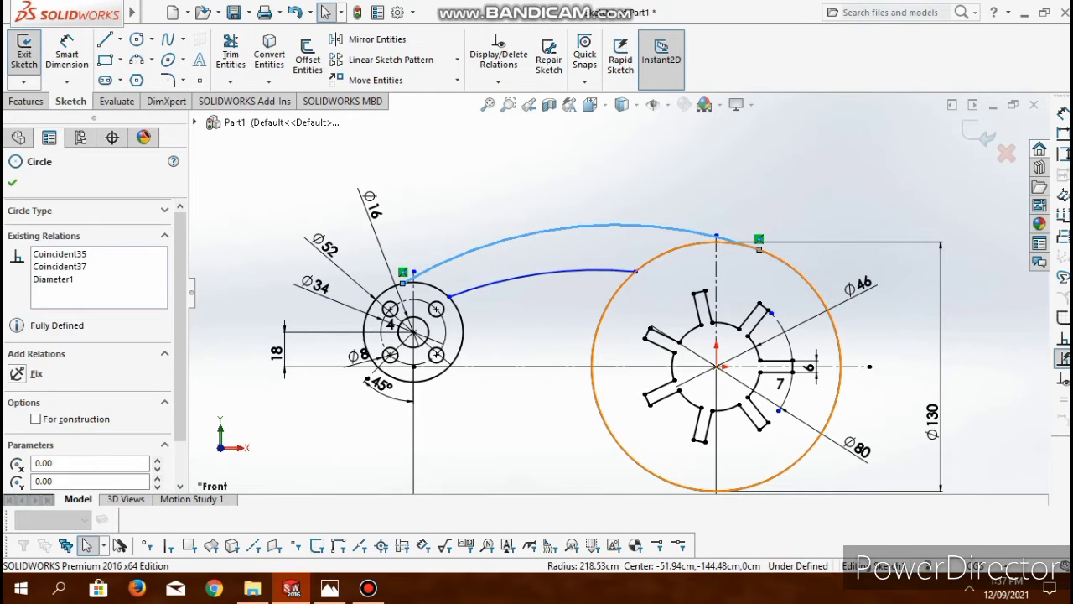
click(40, 455)
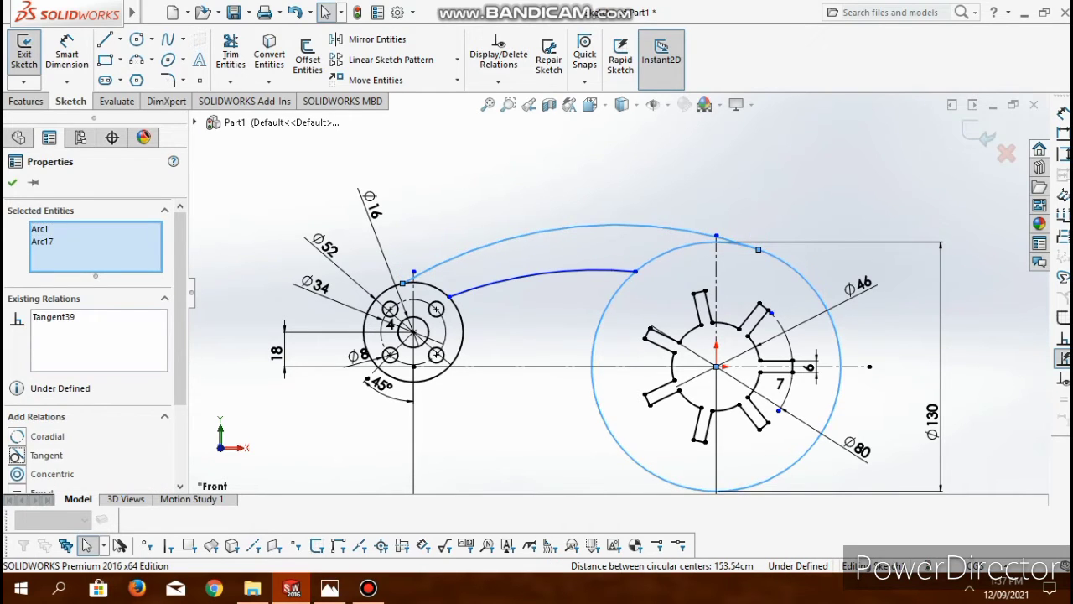
- Make the upper connecting arc tangent to the hub's 52 cm outer circle, dropping the disc circle from the selection
click(577, 226)
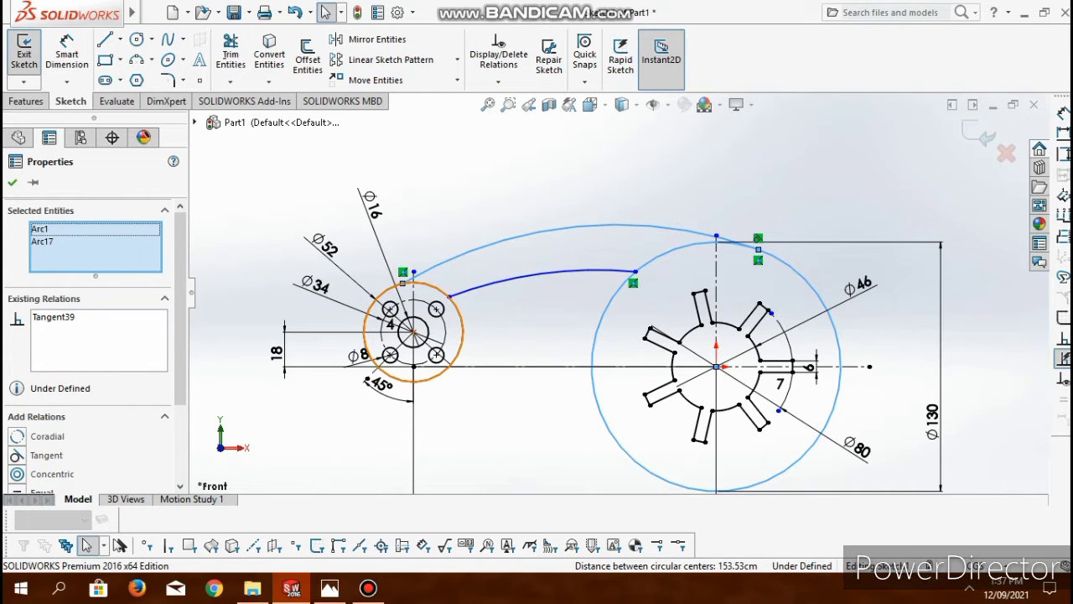
ctrl+click(438, 309)
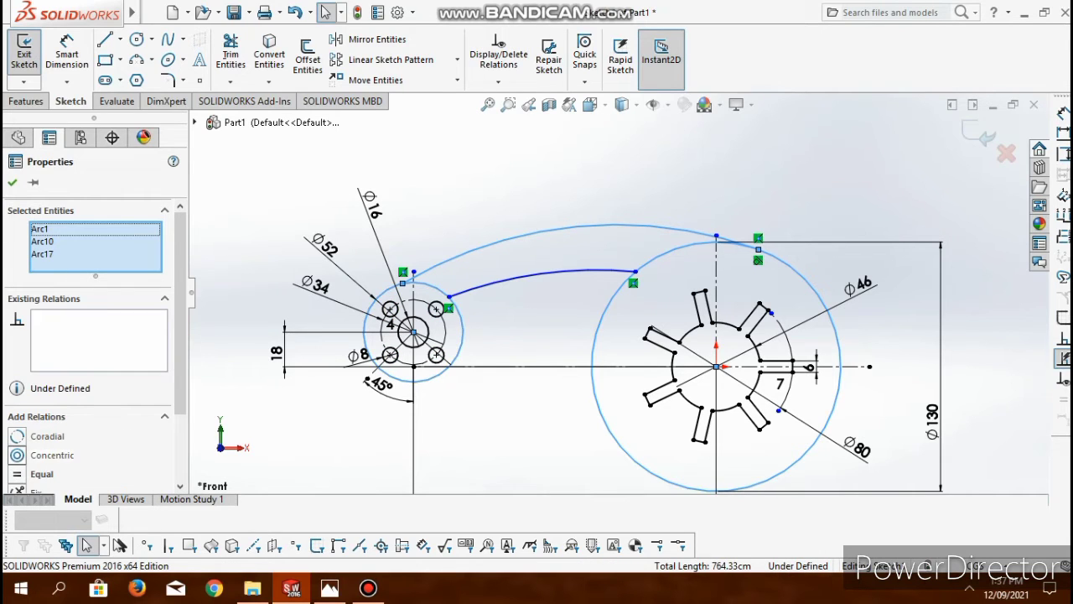
scroll(88, 353, down, 2)
scroll(88, 353, up, 2)
click(43, 254)
click(42, 242)
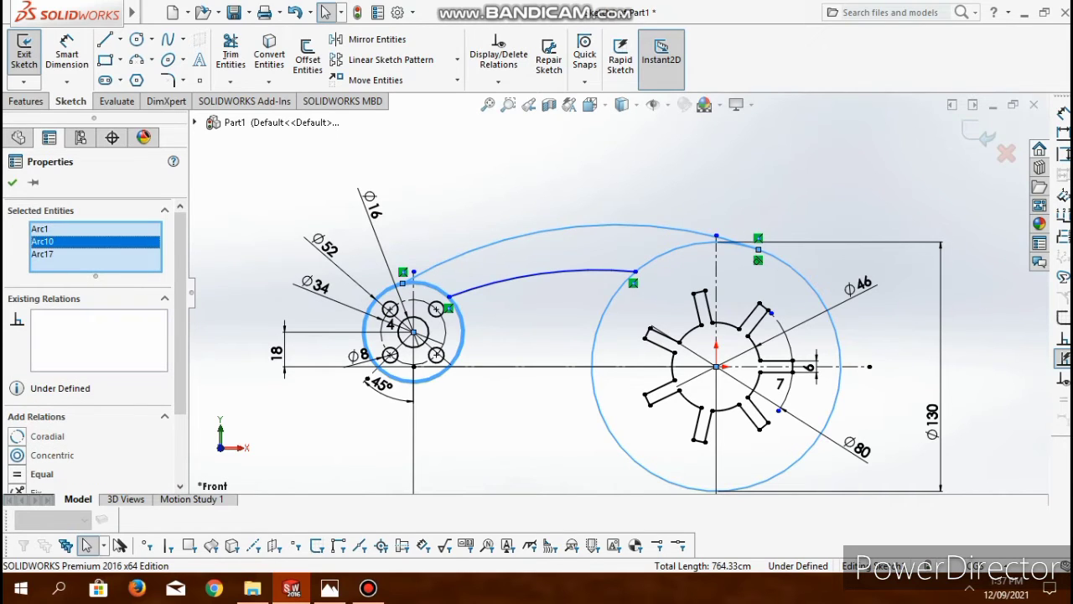
click(43, 229)
key(Delete)
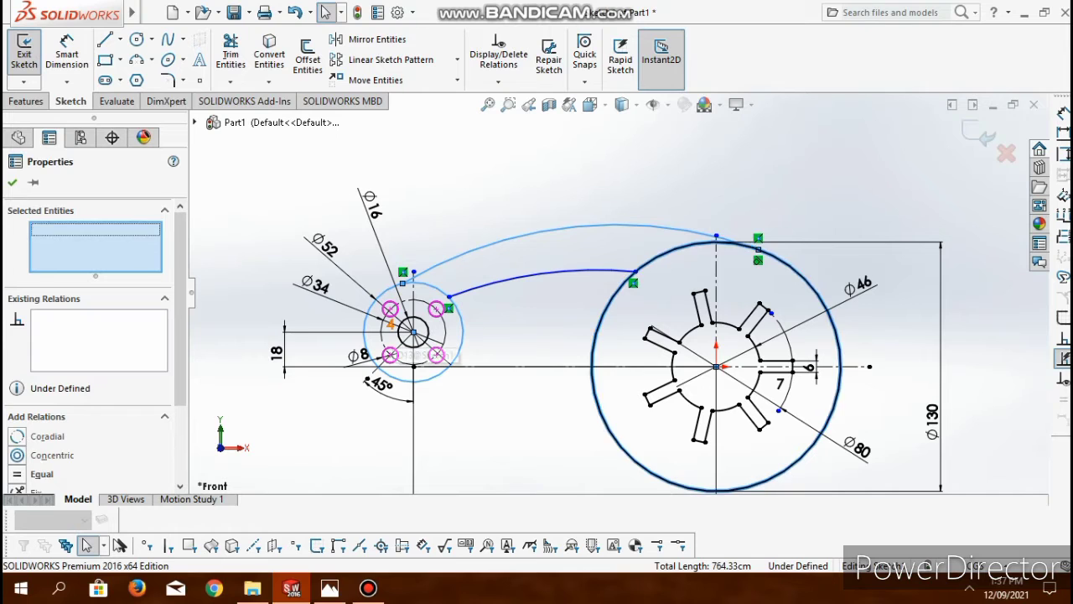
click(47, 455)
click(13, 182)
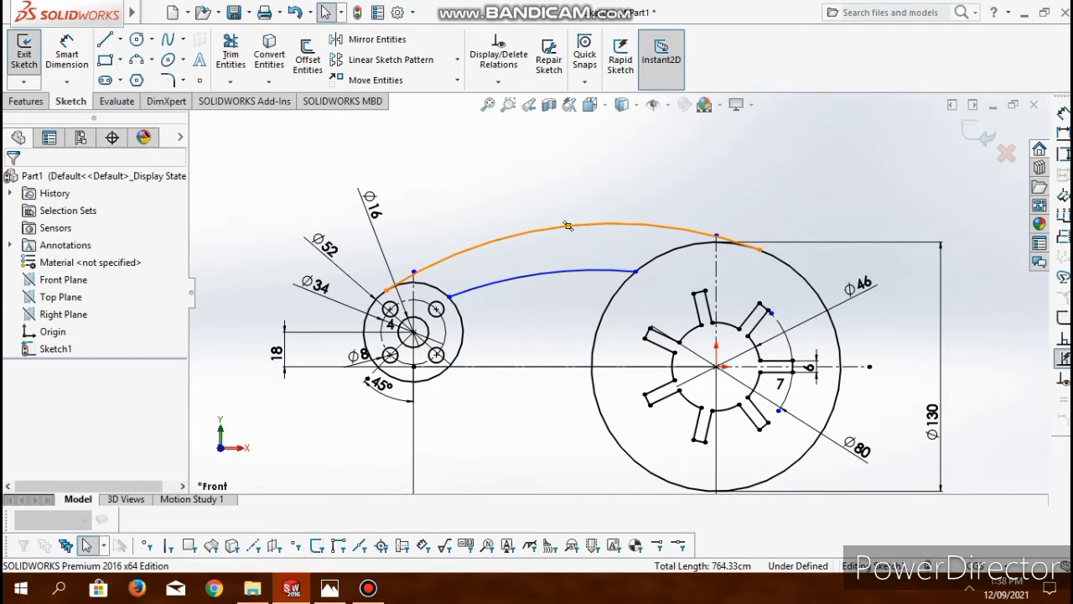
- Dimension the upper connecting arc with a radius of 180 cm, as given in the reference drawing
click(568, 225)
click(67, 54)
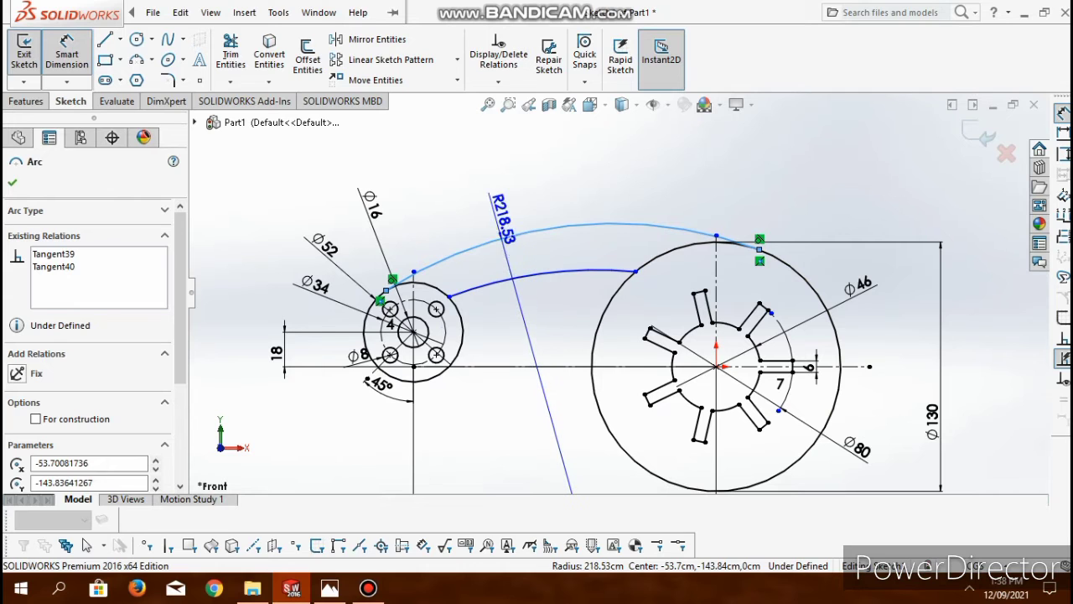
click(496, 200)
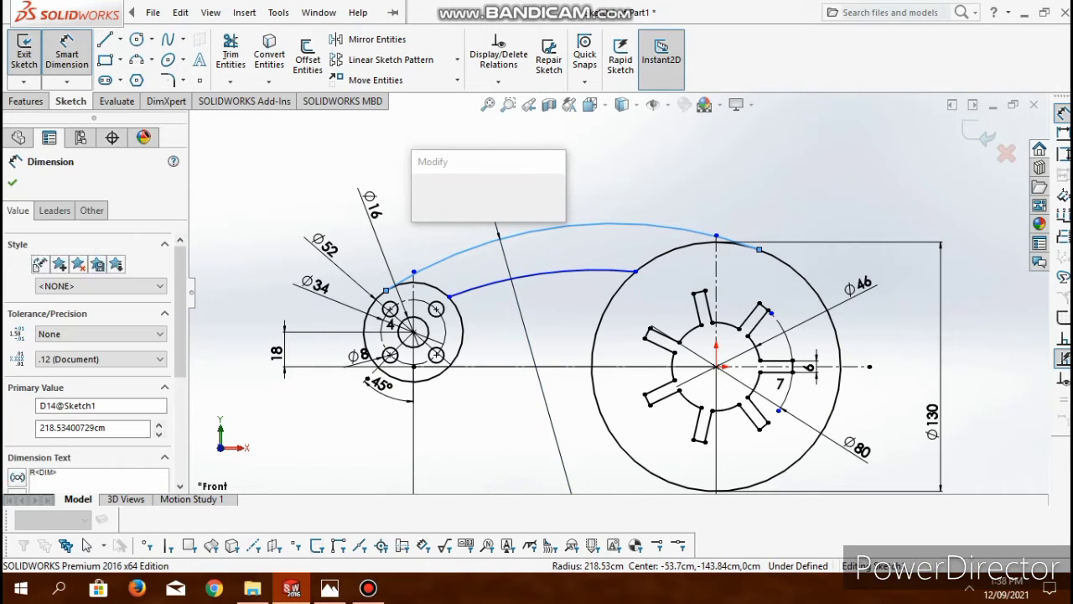
key(alt+Tab)
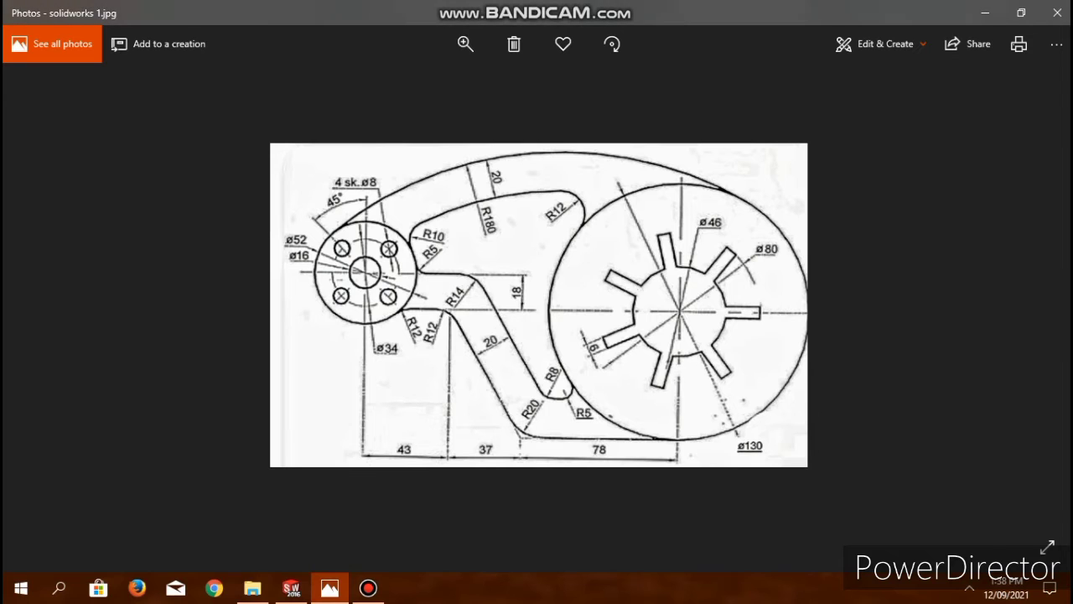
key(alt+Tab)
text(1)
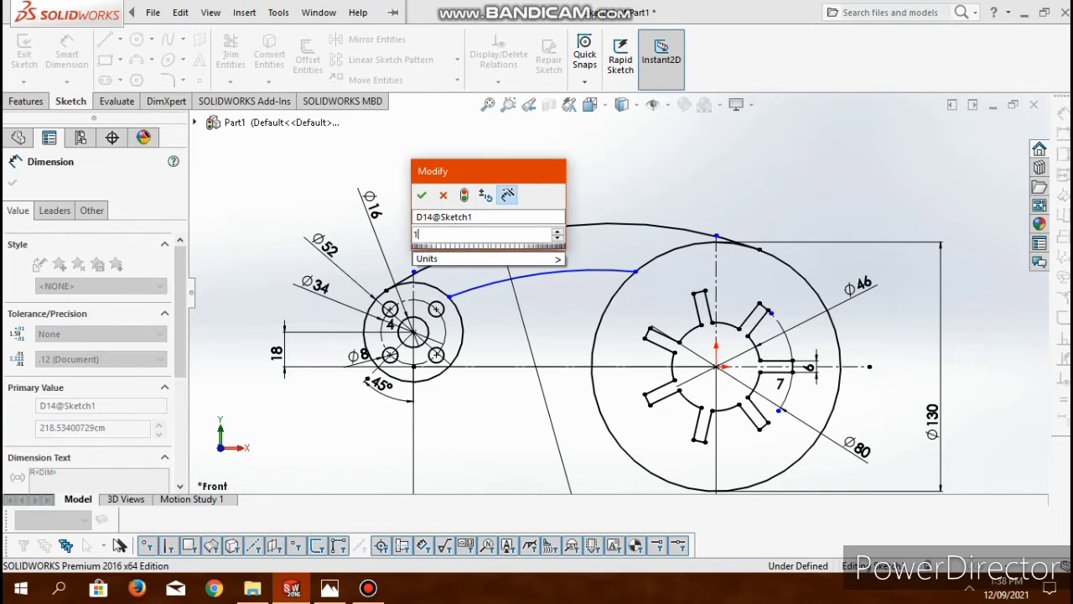
text(80)
key(Return)
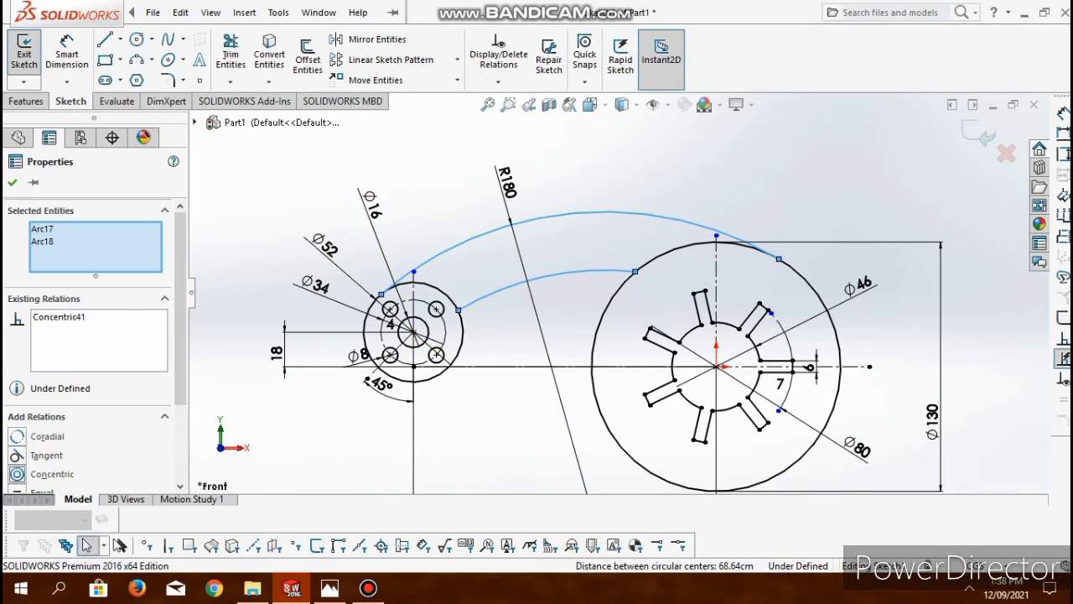
- Make the lower arc concentric with the upper one and sketch a small 3 point arc, radius about 5.6 cm, joining it to the disc
click(279, 13)
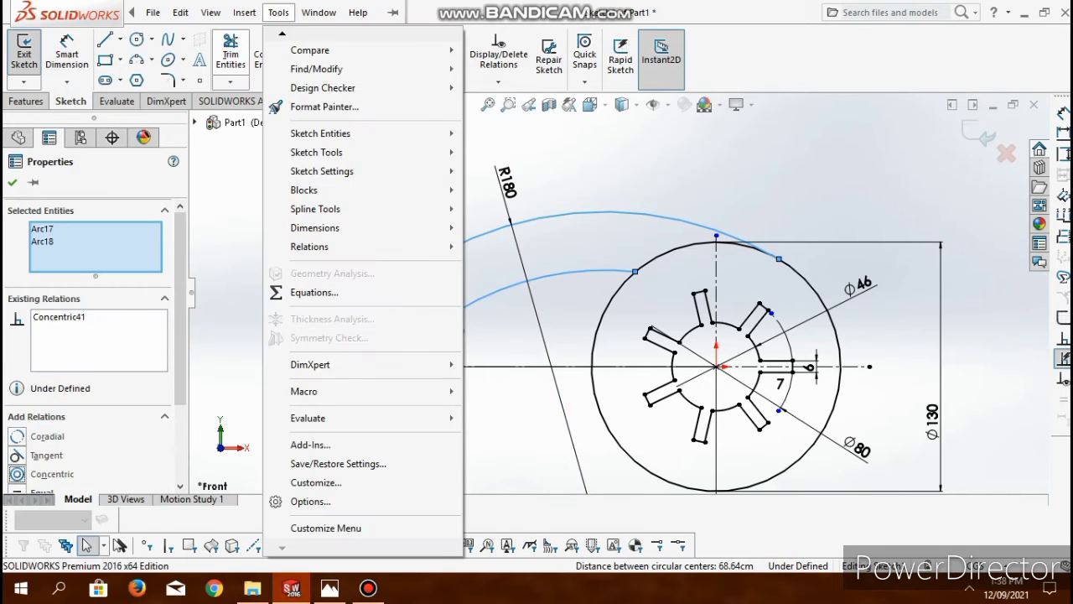
click(279, 13)
click(136, 60)
scroll(651, 283, down, 5)
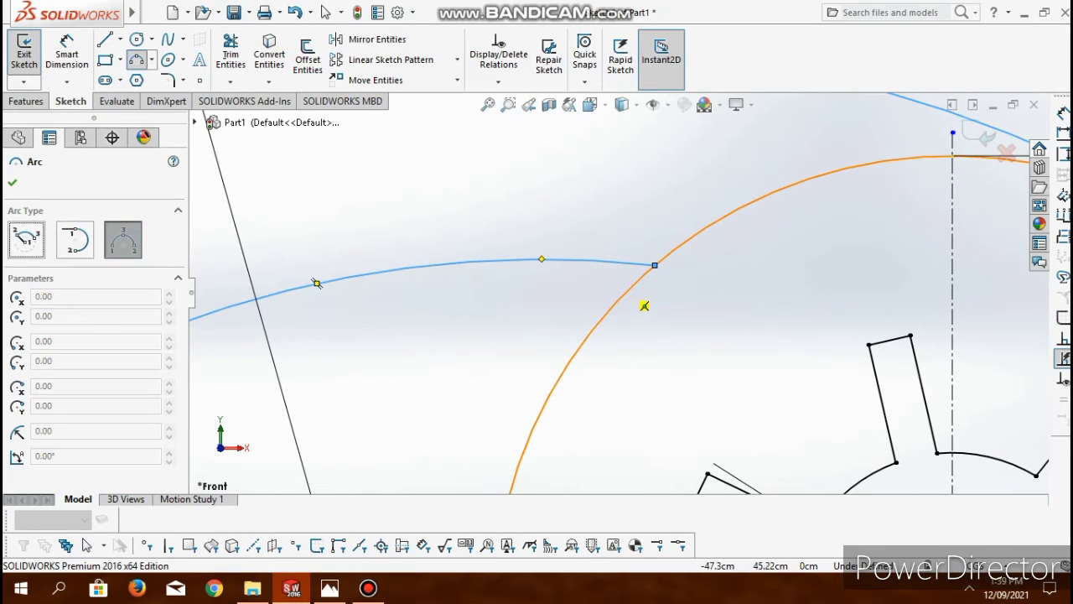
click(619, 299)
click(581, 260)
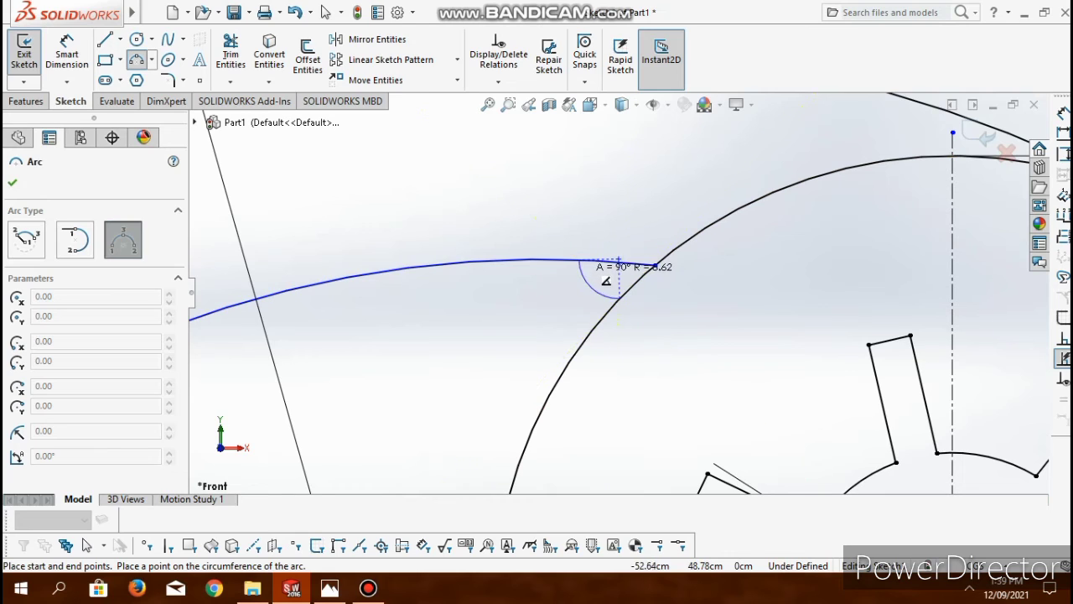
click(580, 299)
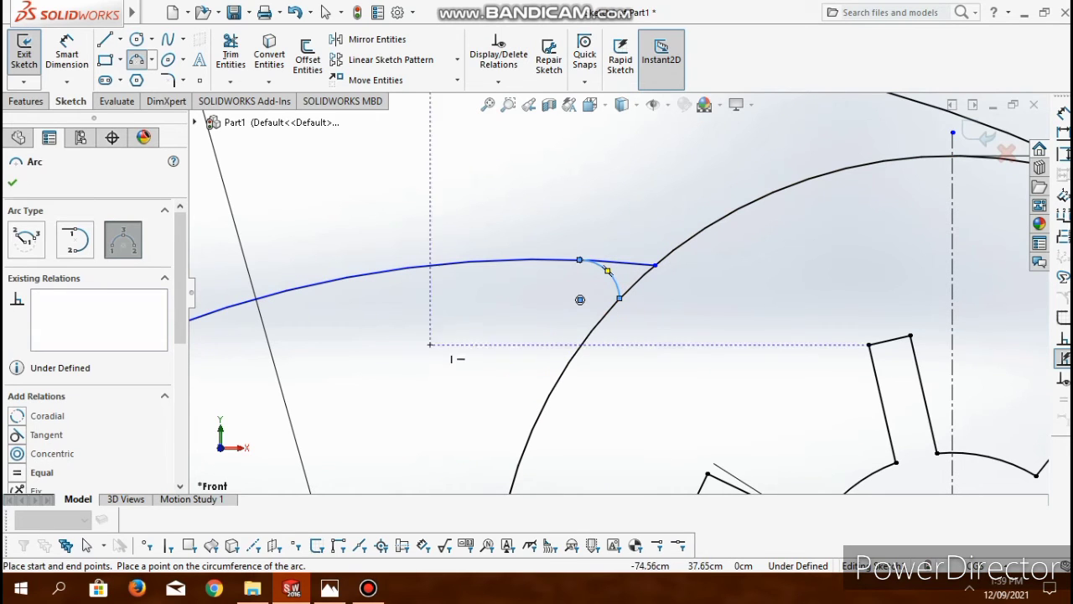
- Set the small disc-side arc's radius to 12 cm per the reference drawing and trim the lower arc's overhang beyond it
key(alt+Tab)
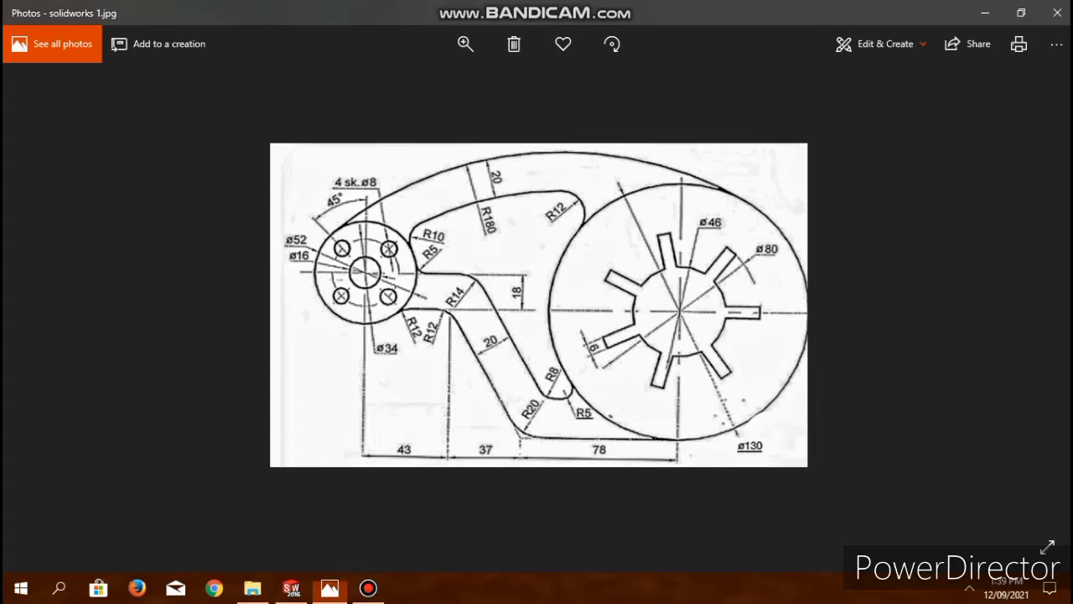
key(alt+Tab)
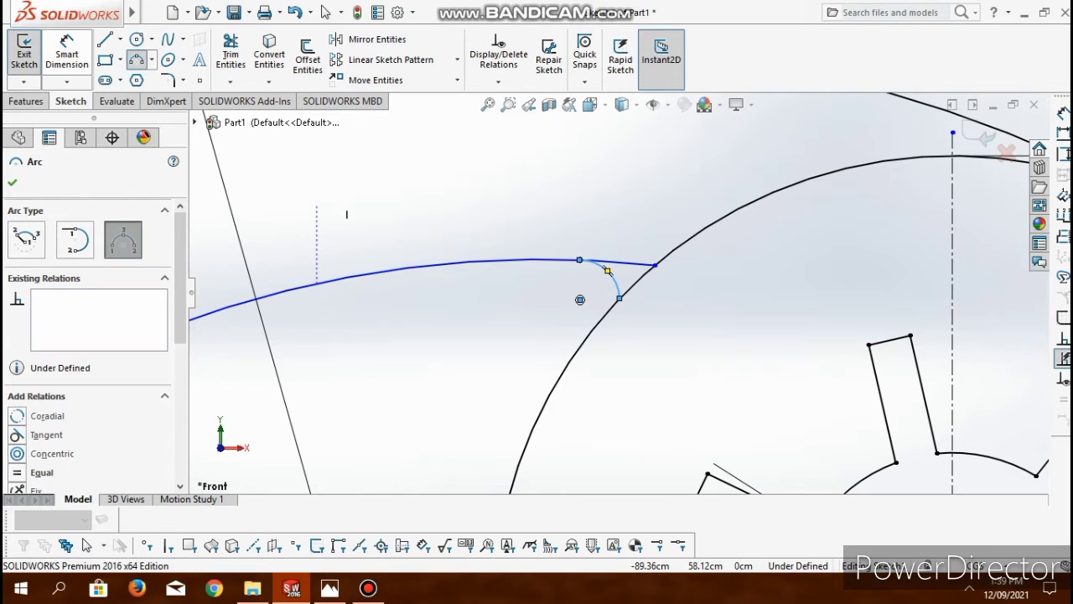
key(Escape)
click(607, 270)
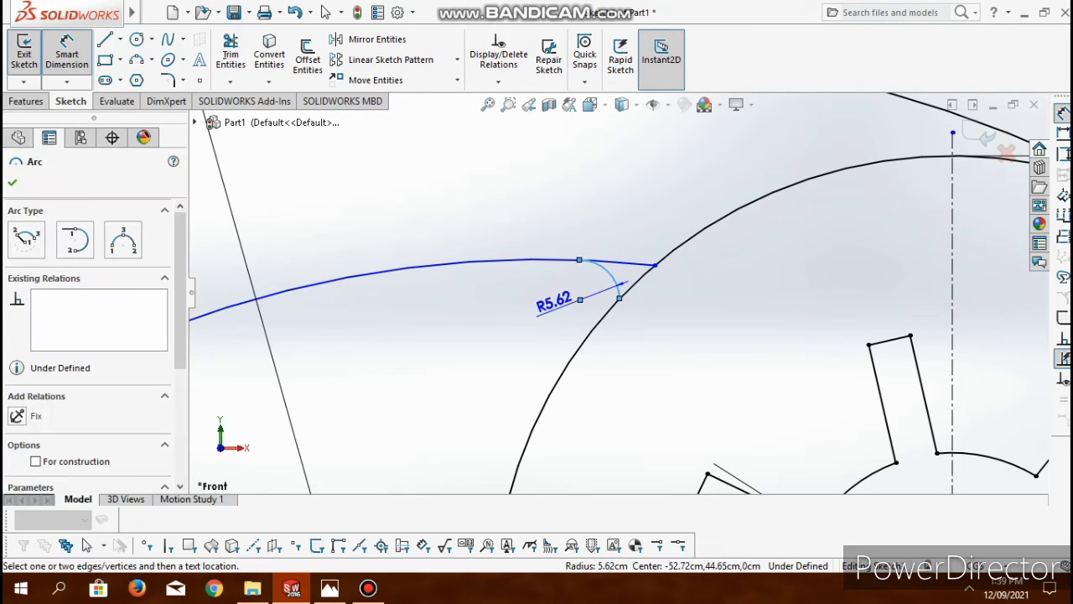
click(556, 300)
text(12)
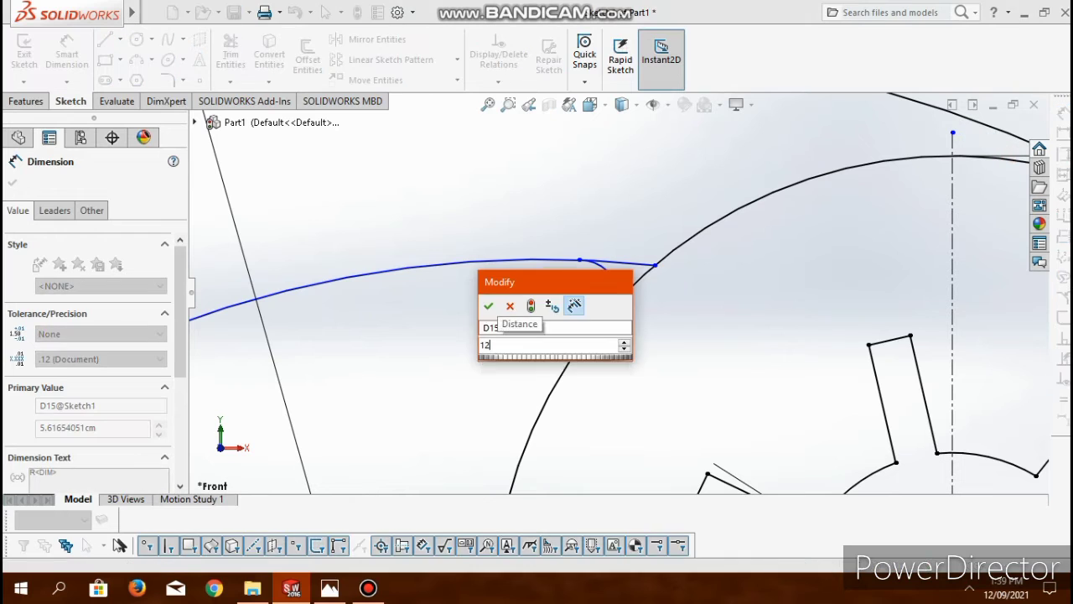
key(Return)
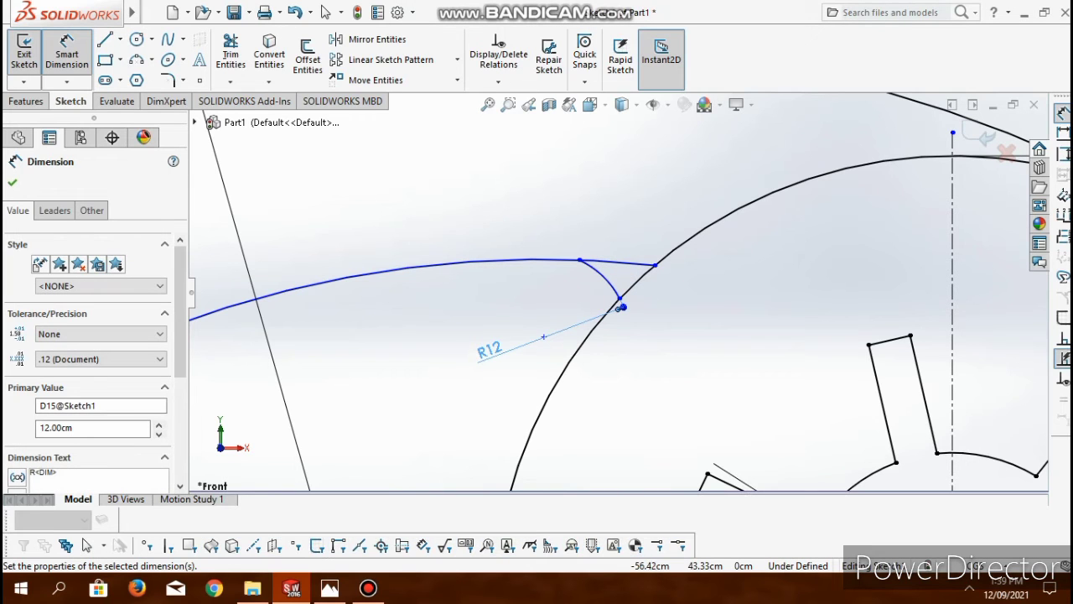
click(230, 55)
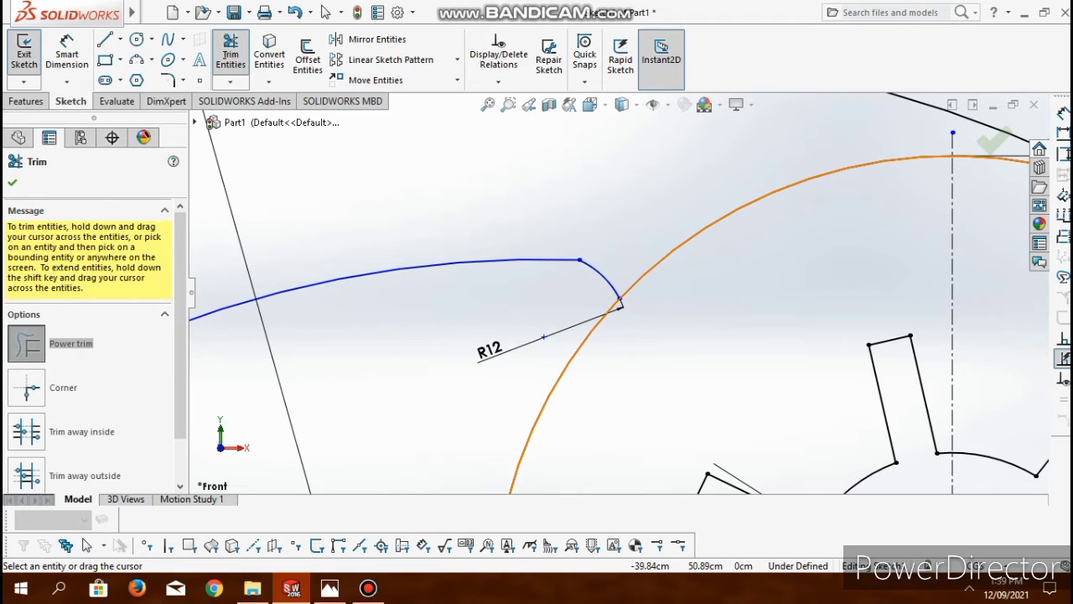
key(Escape)
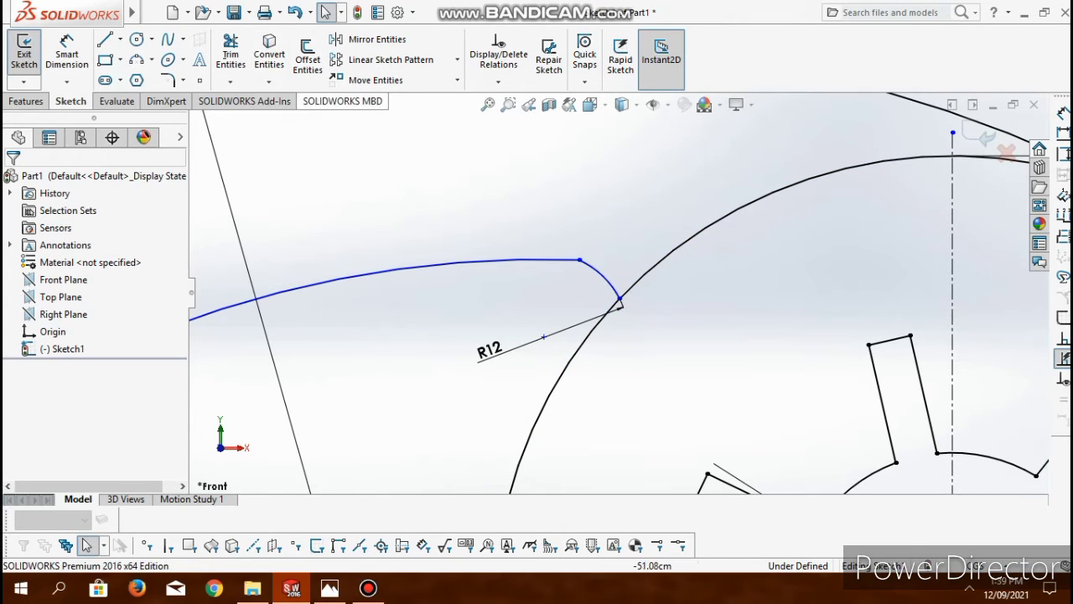
- Add tangent relations from the 12 cm arc to the disc circle and to the lower connecting arc
click(573, 357)
click(602, 275)
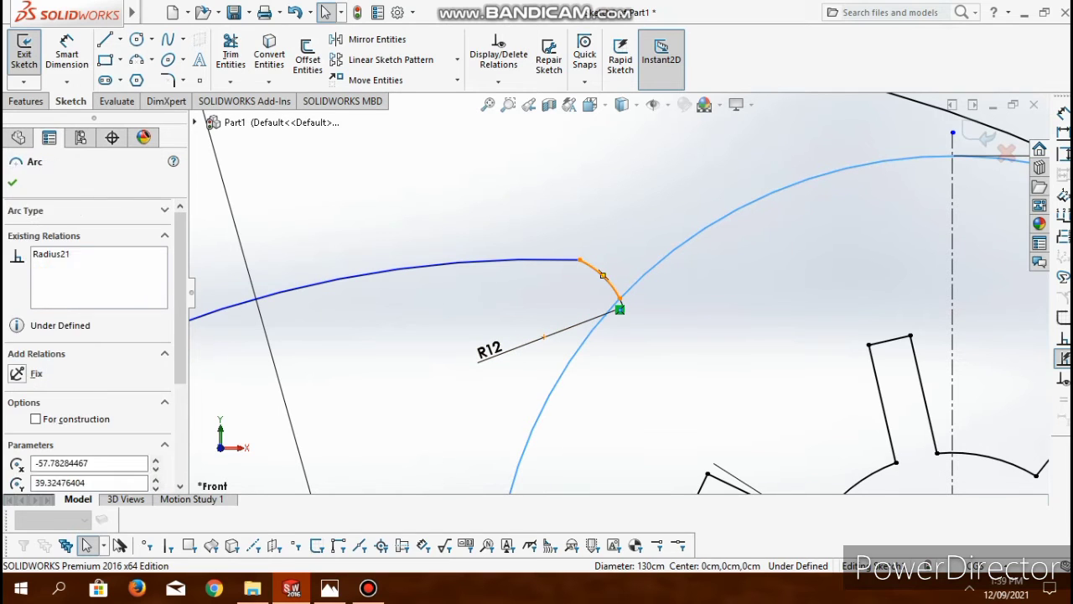
ctrl+click(613, 303)
click(40, 456)
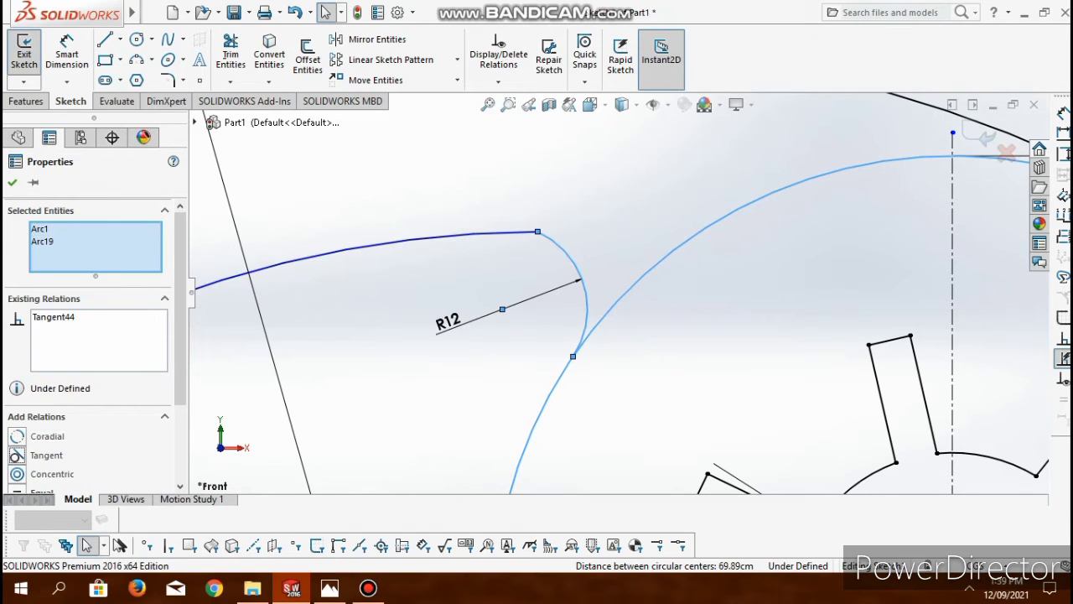
click(253, 270)
click(584, 285)
click(38, 456)
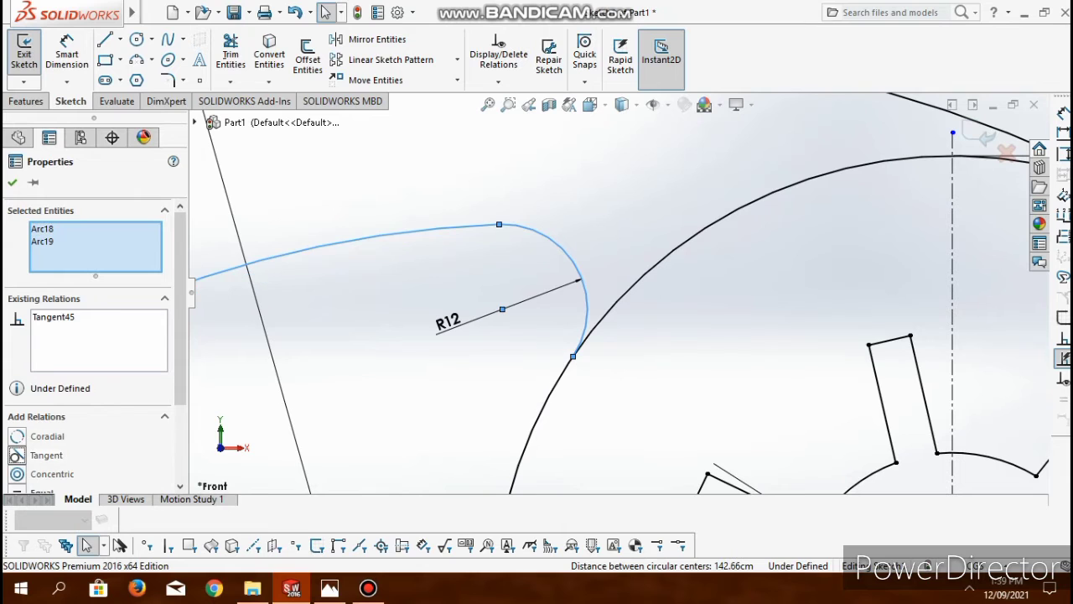
- Sketch a 3 point arc of about 9.4 cm radius between the lower arc and the hub, and trim the lower arc's leftover end
scroll(619, 293, up, 3)
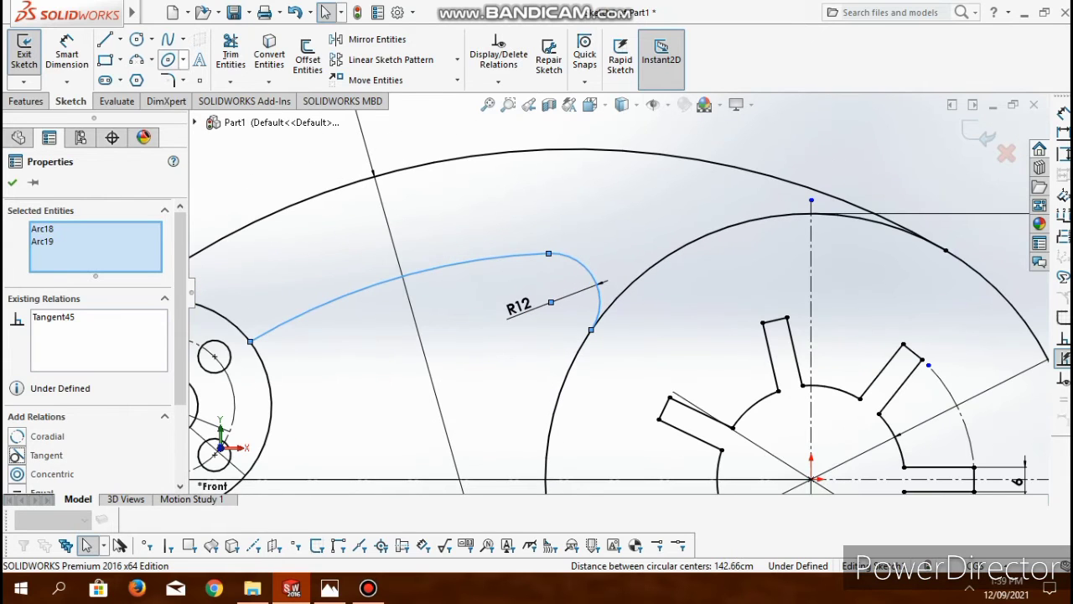
click(136, 59)
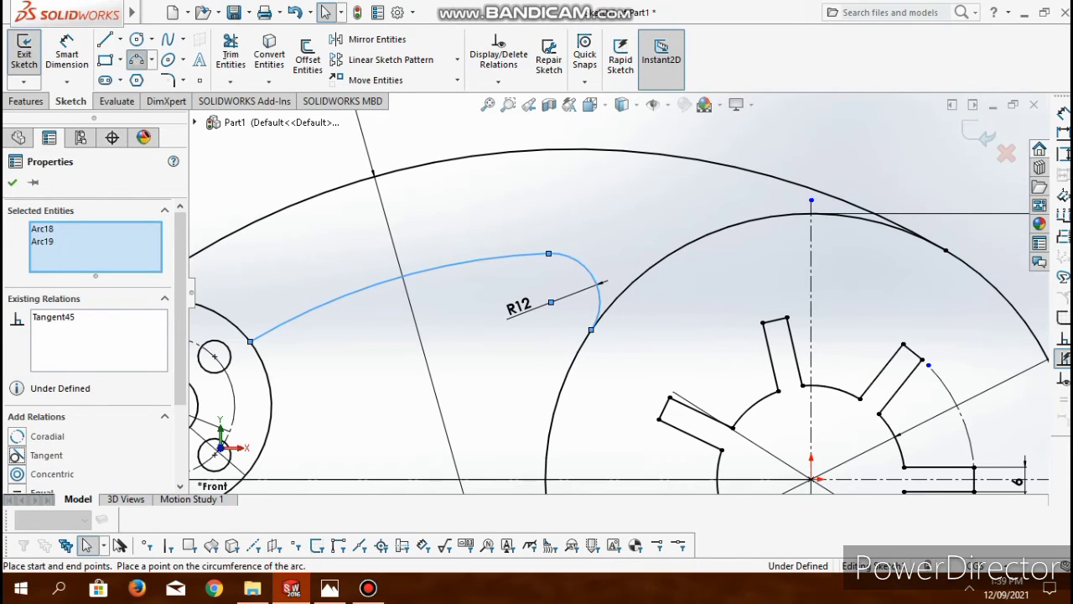
click(285, 323)
click(266, 345)
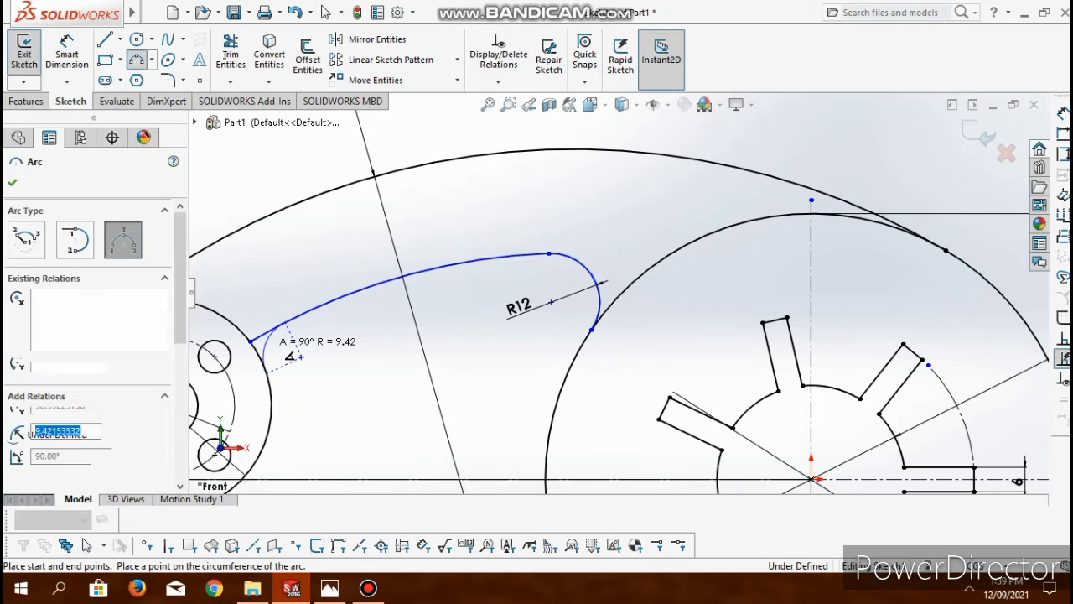
scroll(352, 280, up, 3)
scroll(549, 323, down, 5)
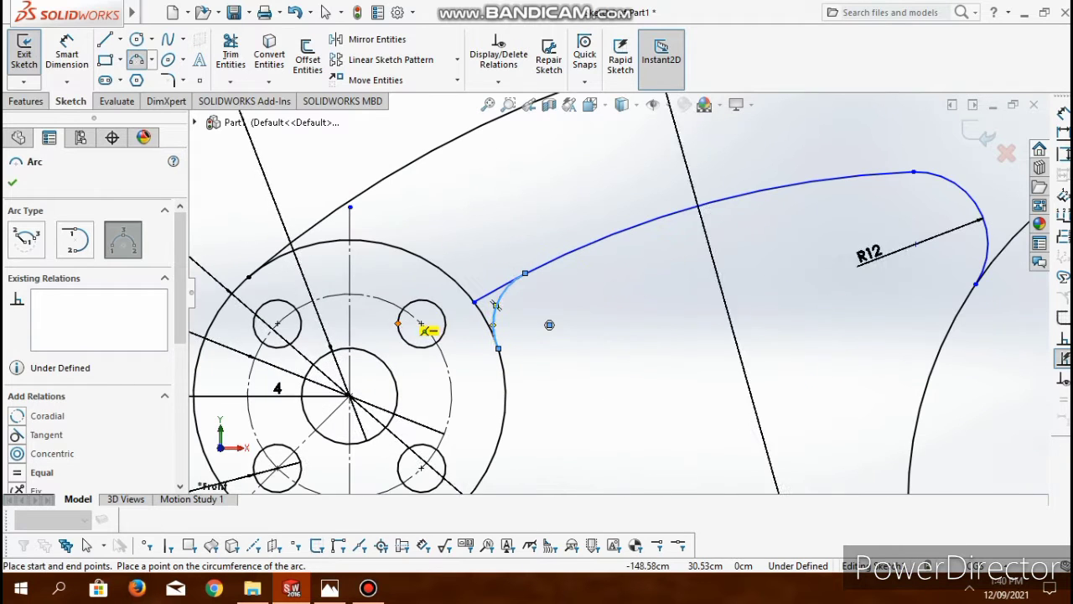
click(230, 56)
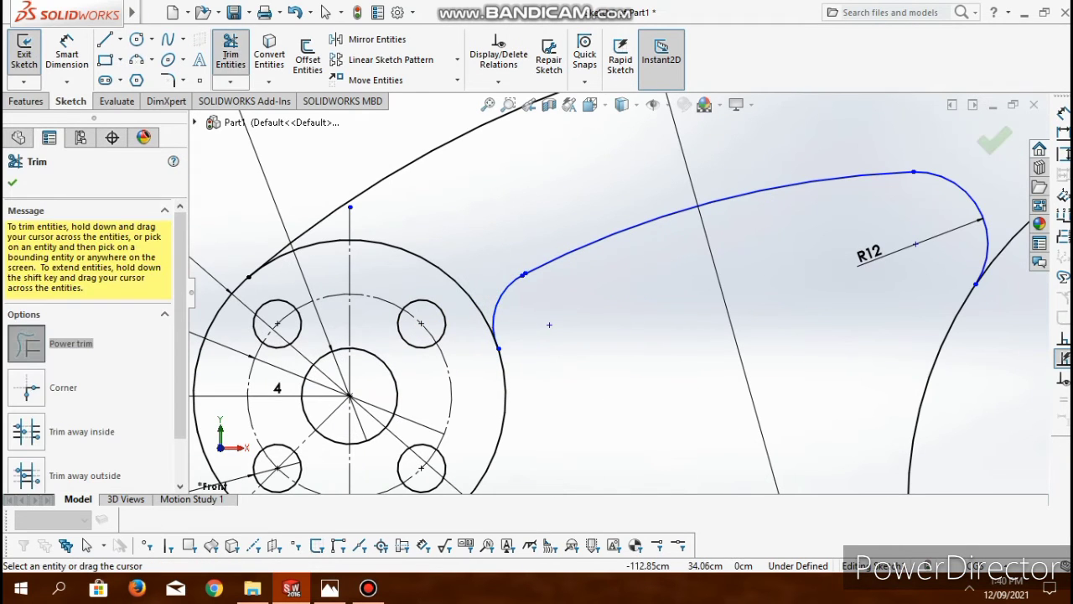
- Dimension the hub-side corner arc from its midpoint to its centre as 10 cm, following the reference drawing
key(alt+Tab)
key(alt+Tab)
click(67, 55)
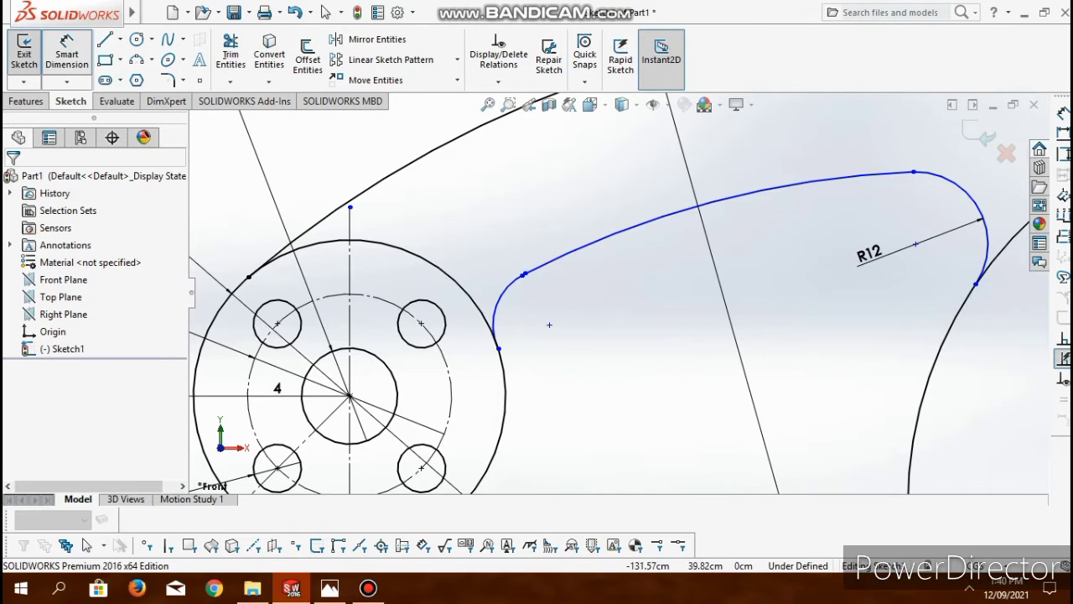
click(497, 306)
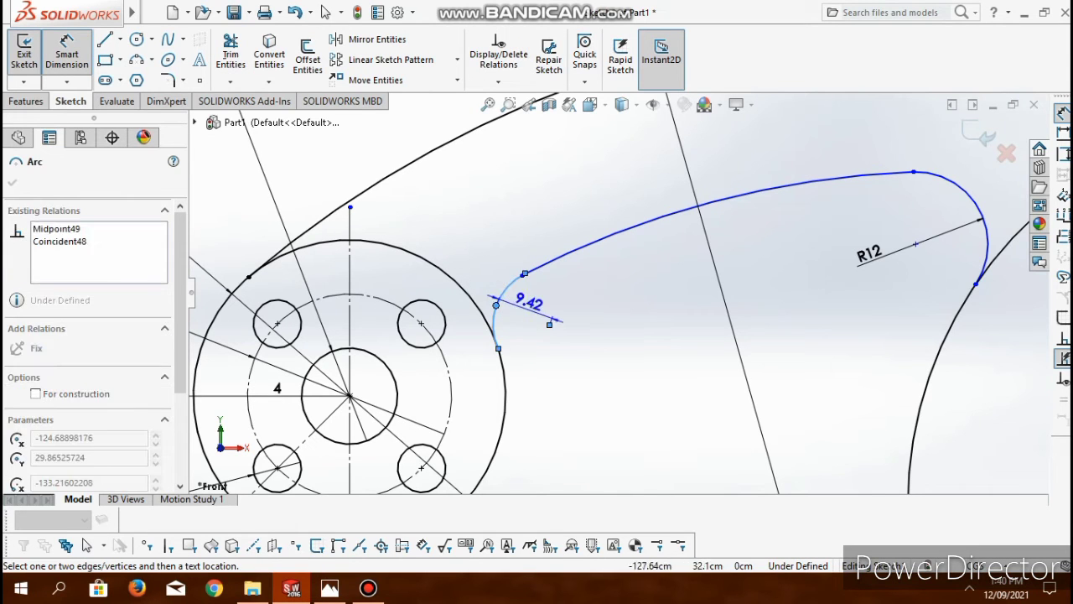
click(508, 304)
text(10)
key(Return)
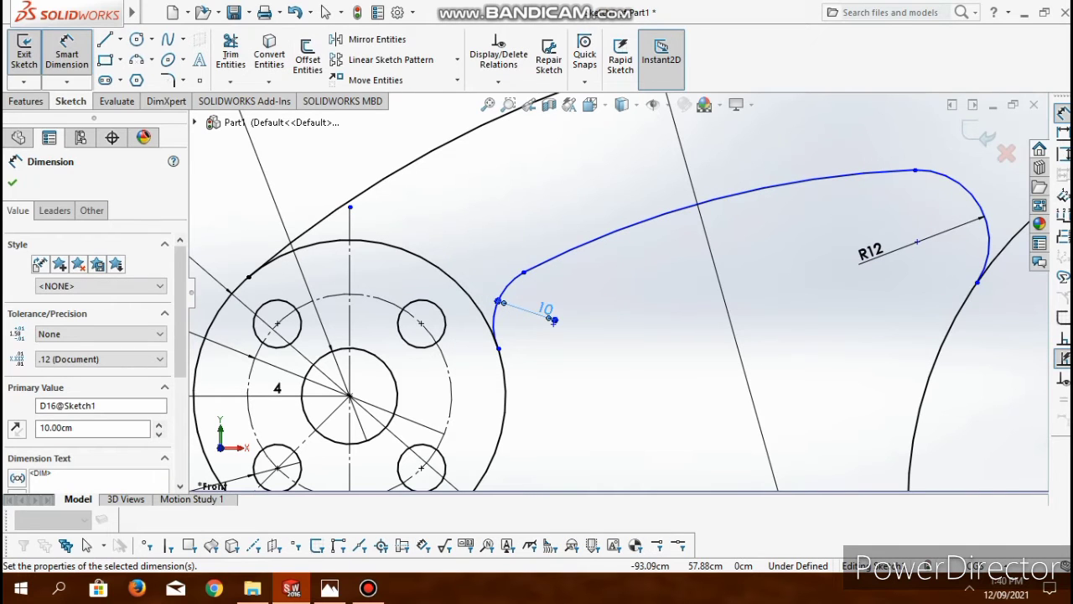
key(Escape)
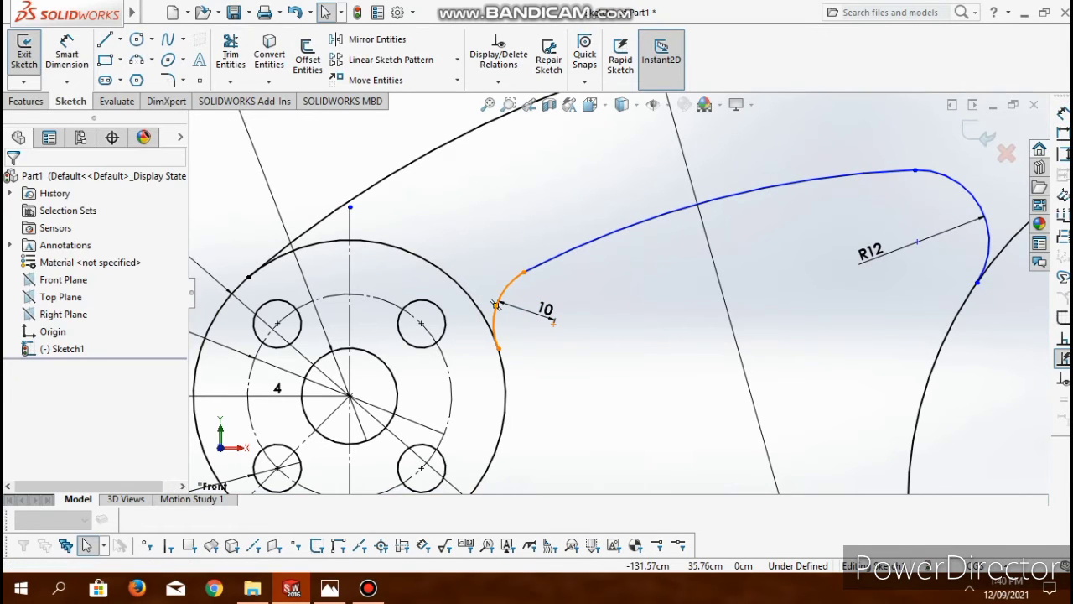
- Add a tangent relation between the hub-side 10 cm corner arc and the lower connecting arc
click(496, 305)
ctrl+click(712, 198)
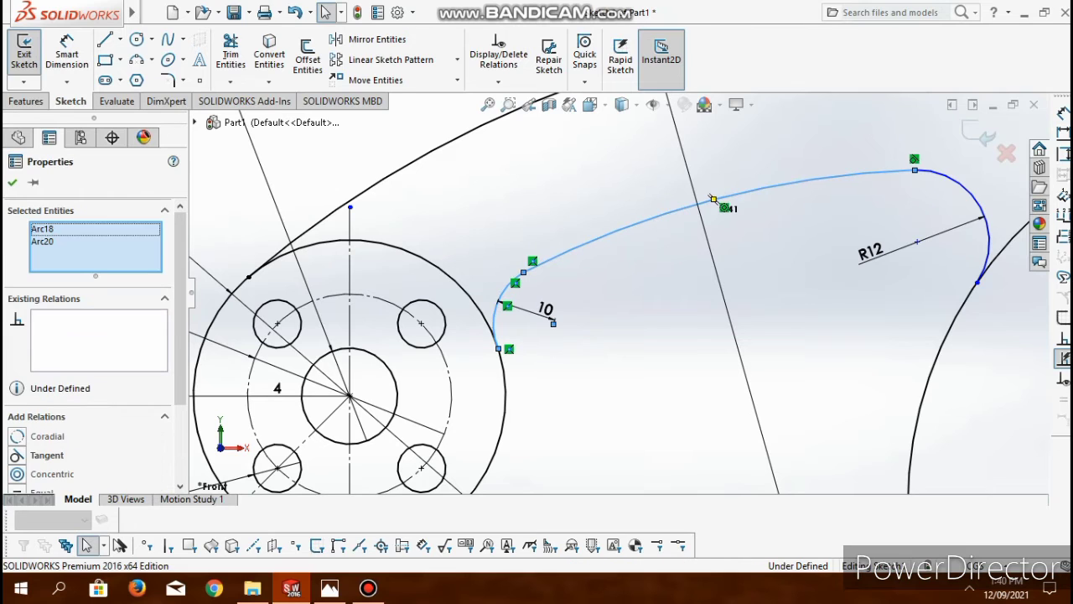
scroll(93, 353, down, 3)
click(18, 379)
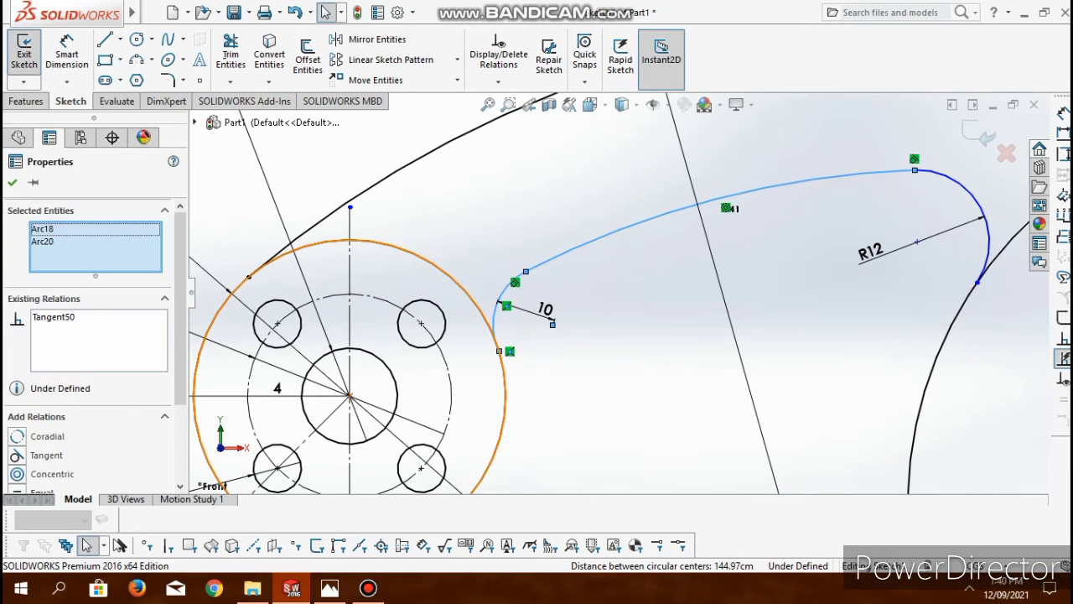
- Make the 10 cm corner arc tangent to the hub's outer circle, leaving the lower connecting arc out of the relation
ctrl+click(505, 376)
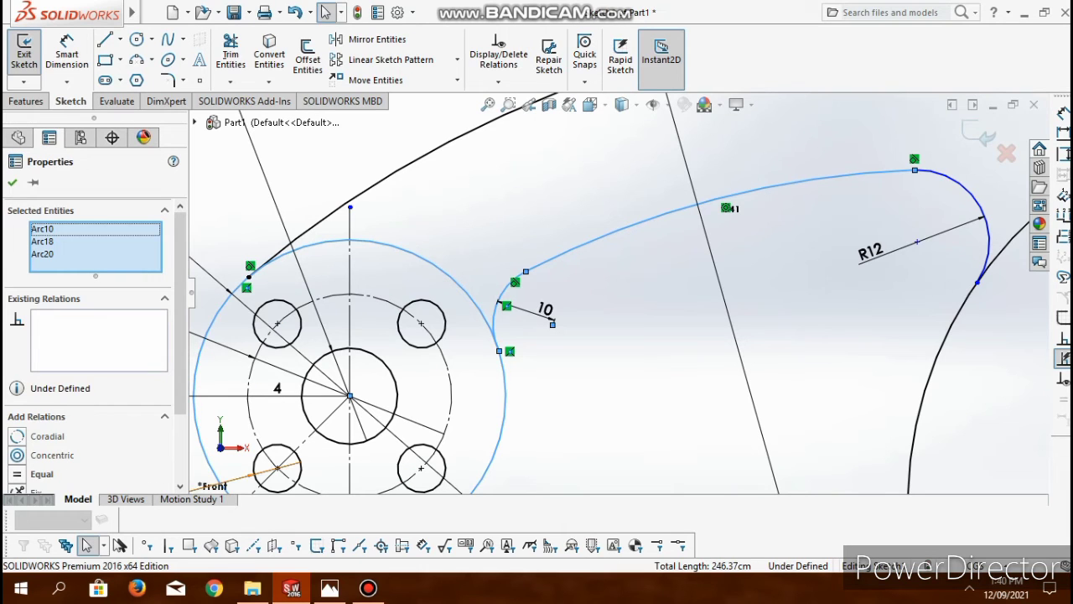
click(94, 229)
click(94, 241)
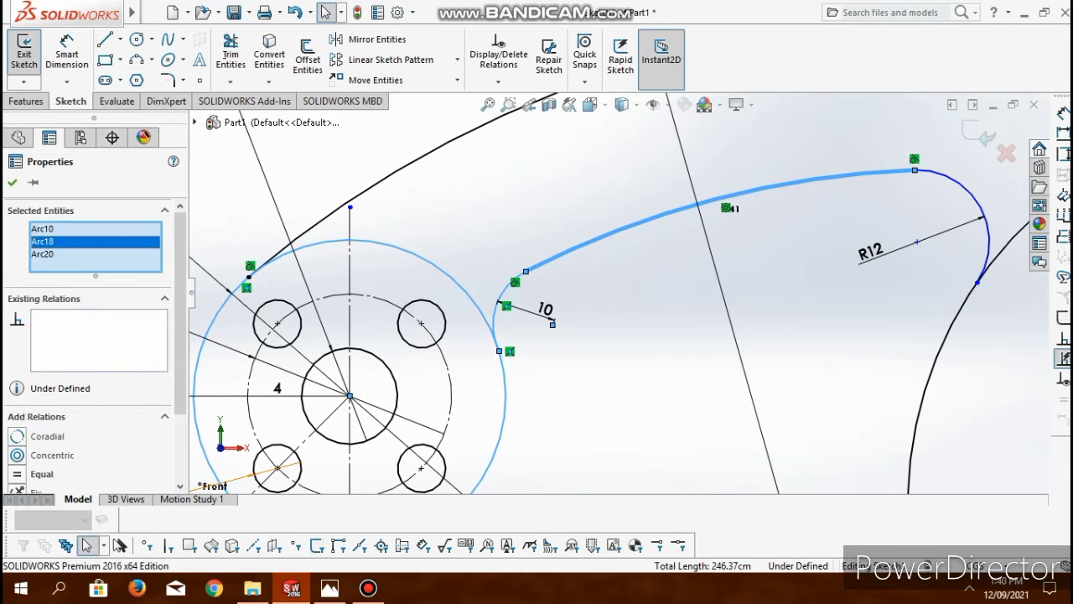
key(Delete)
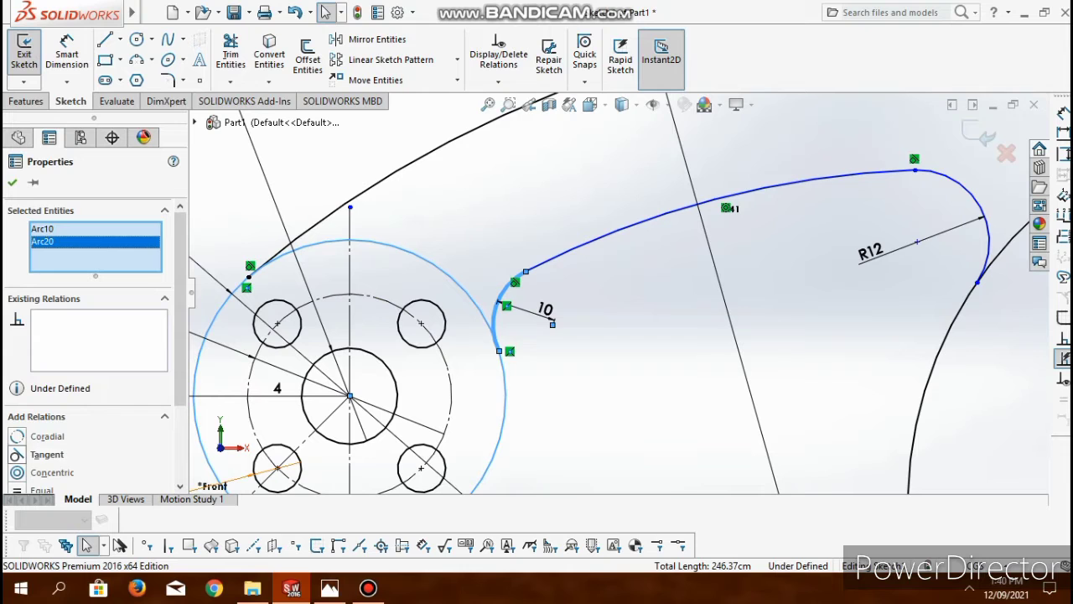
click(46, 454)
- Dimension the gap between the upper and lower connecting arcs and set it to 20 cm
scroll(619, 293, up, 2)
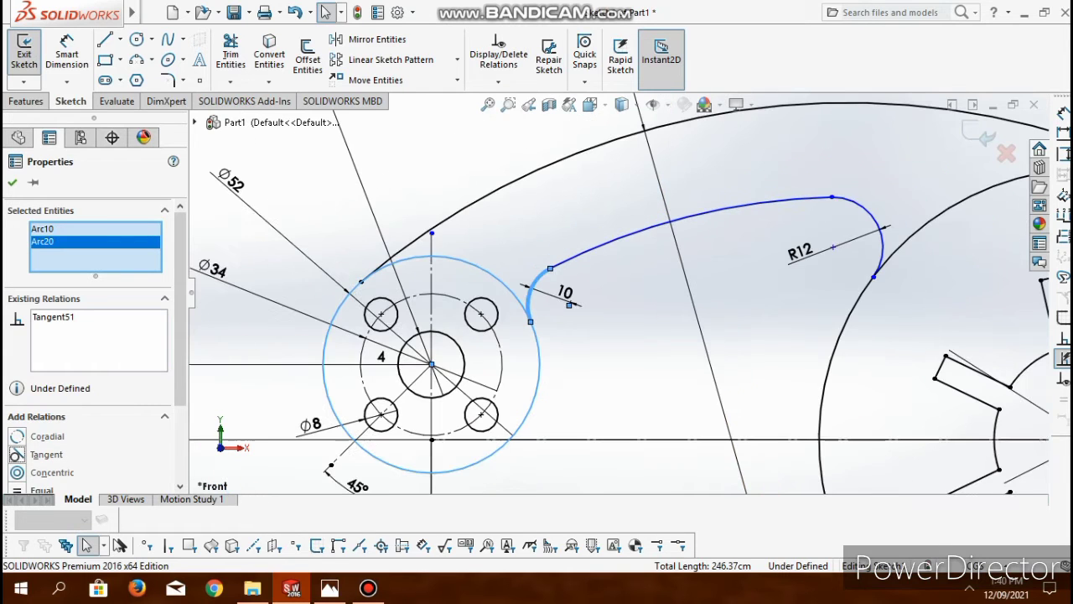
click(67, 54)
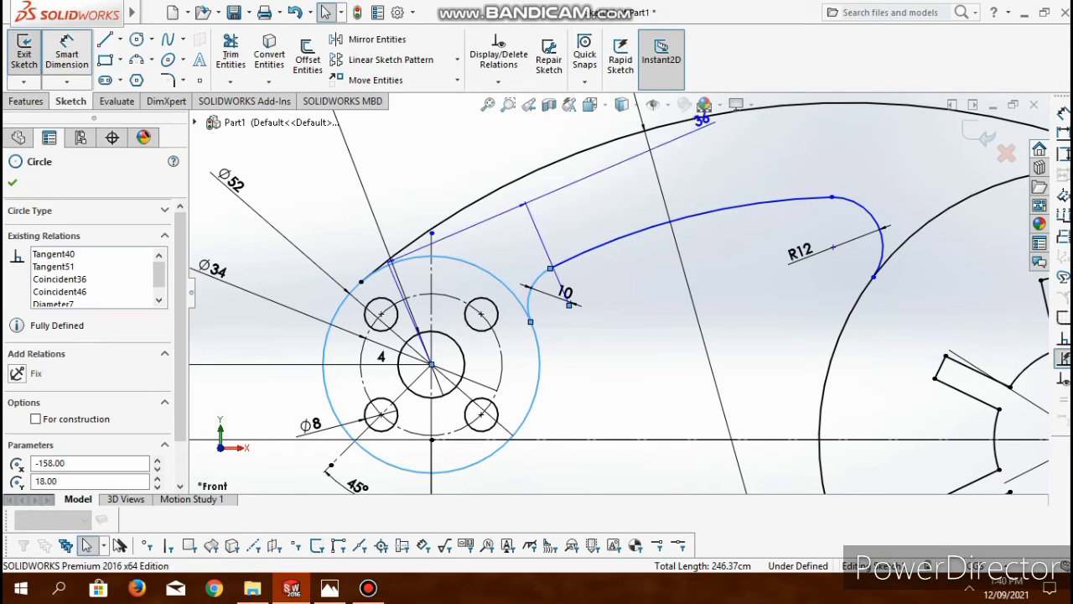
key(Escape)
click(67, 55)
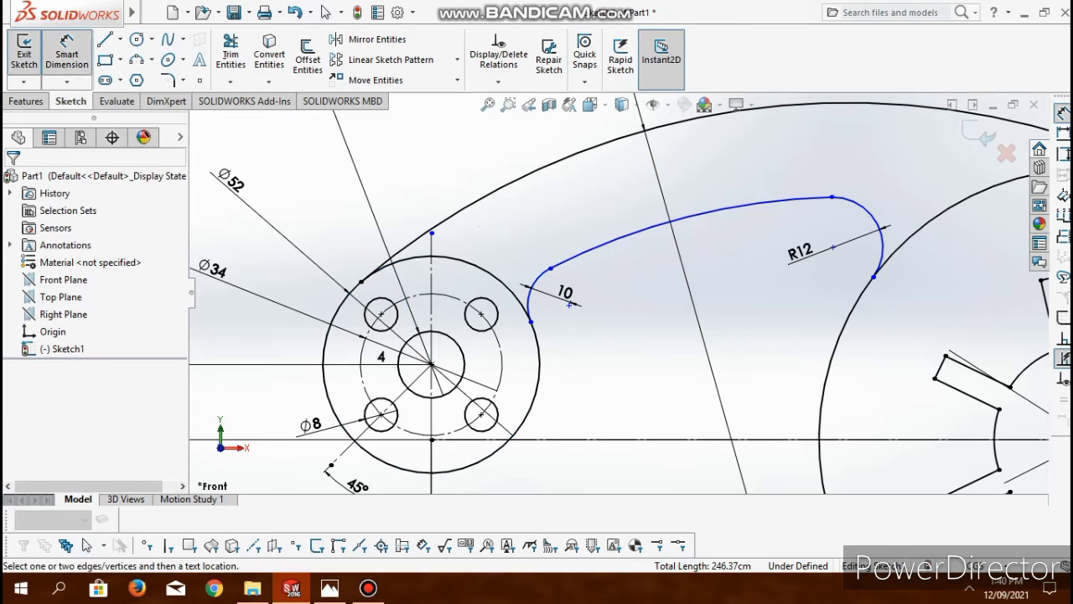
click(686, 216)
click(782, 106)
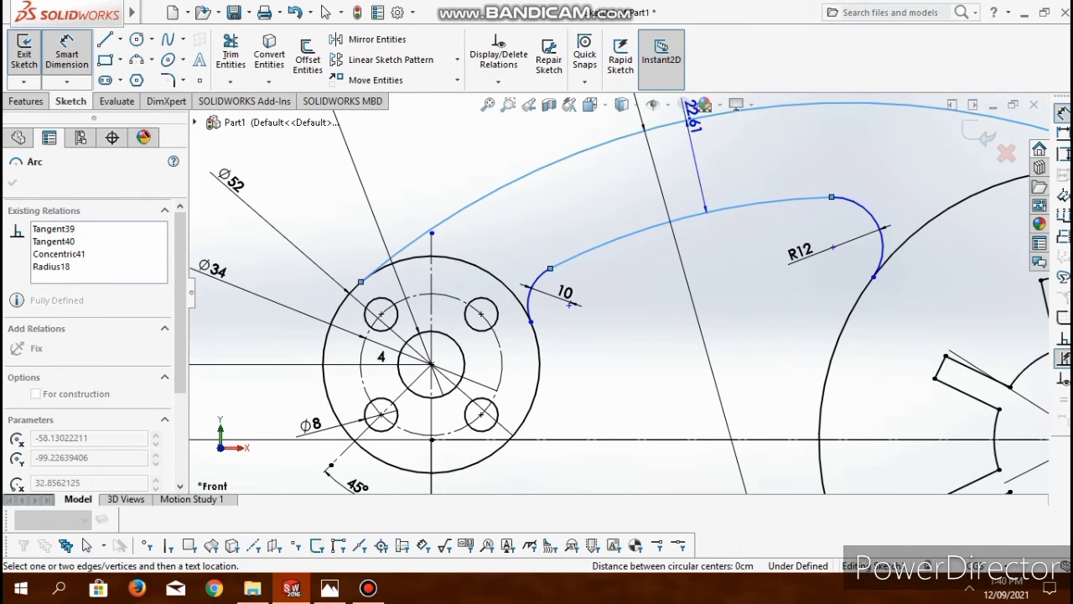
click(714, 161)
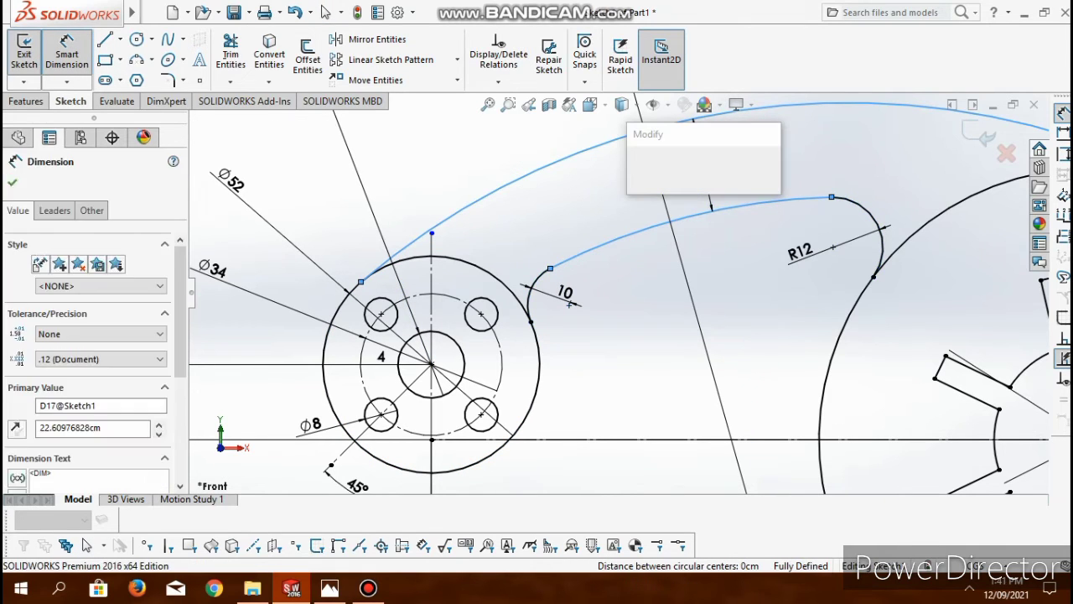
text(20)
key(Return)
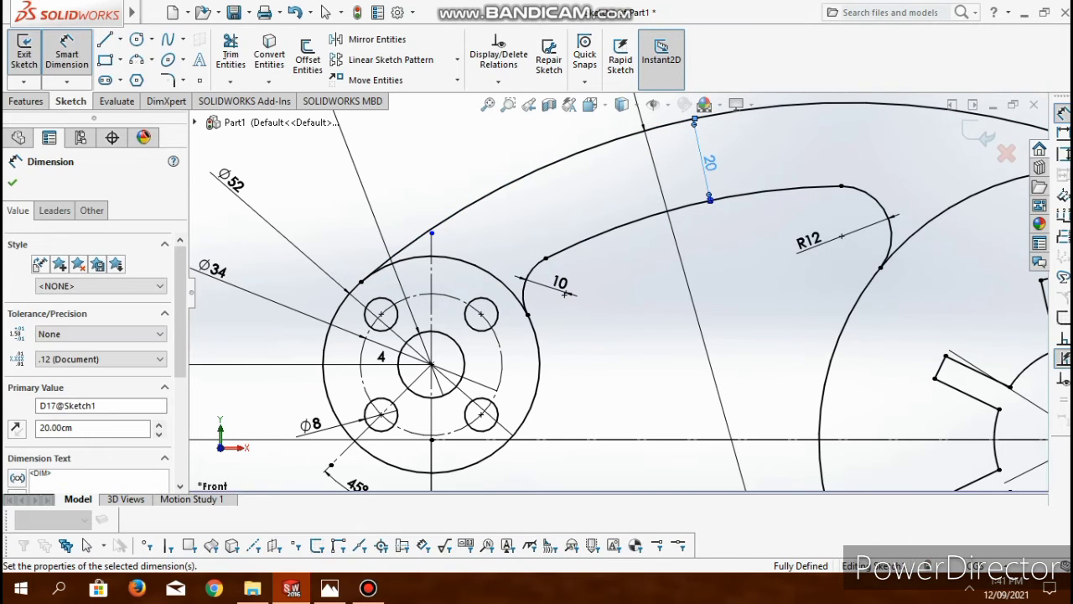
click(677, 458)
- Draw connected lines from the disc's lowest point: about 89 cm horizontally, about 71 cm slanting up to the horizontal axis, and horizontally to the hub circle
scroll(677, 458, down, 1)
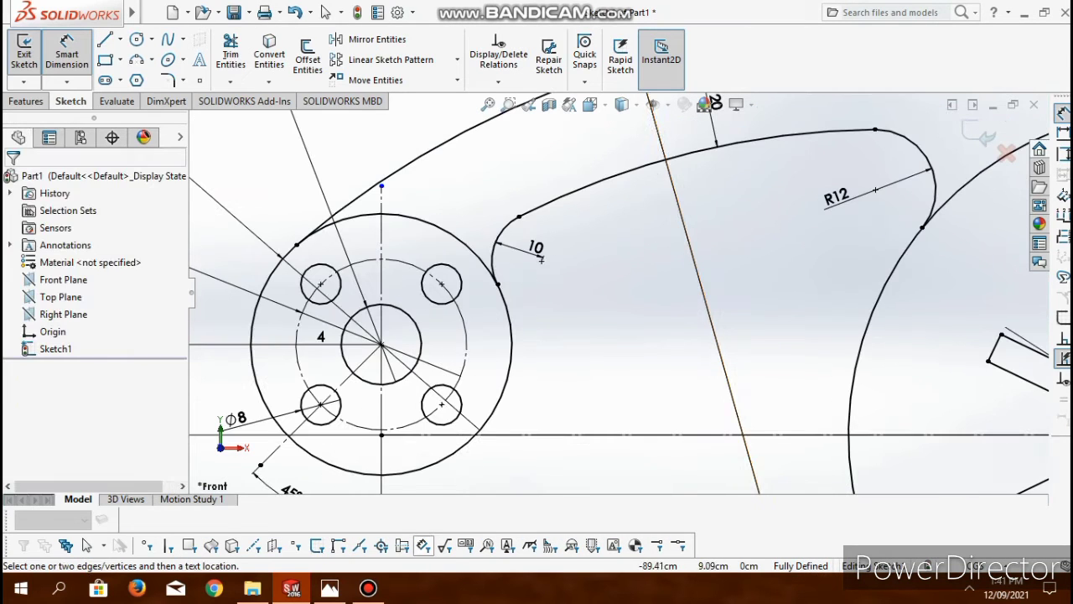
scroll(541, 260, up, 5)
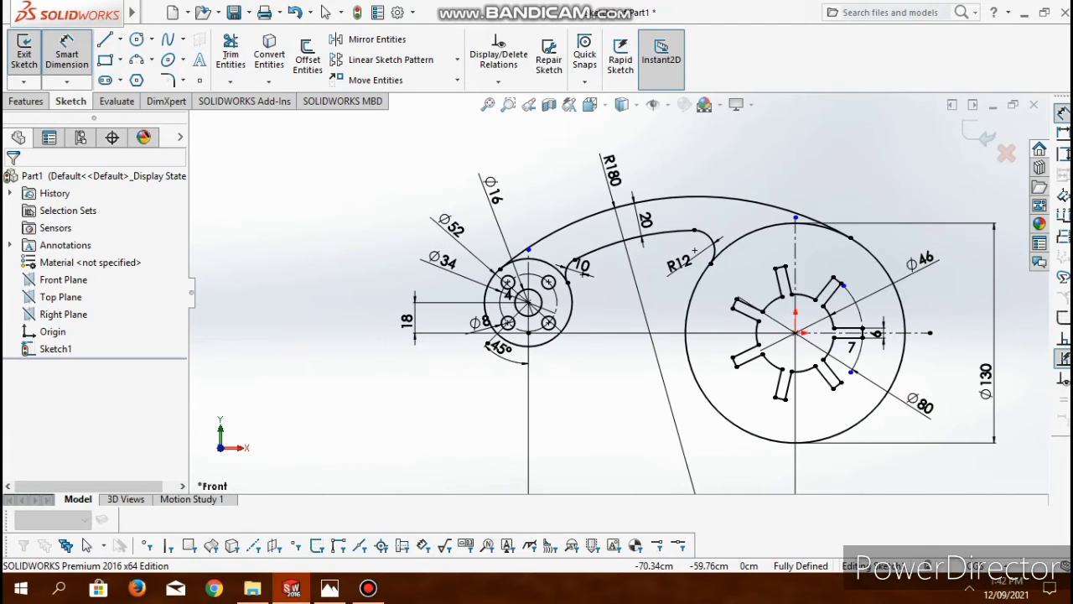
scroll(621, 300, up, 1)
click(104, 38)
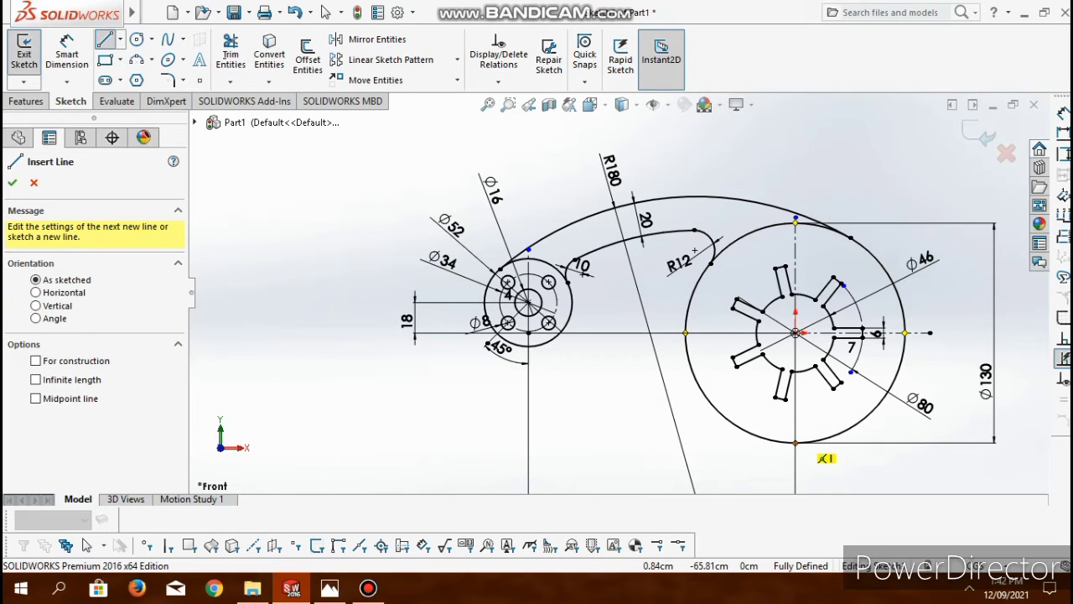
click(795, 442)
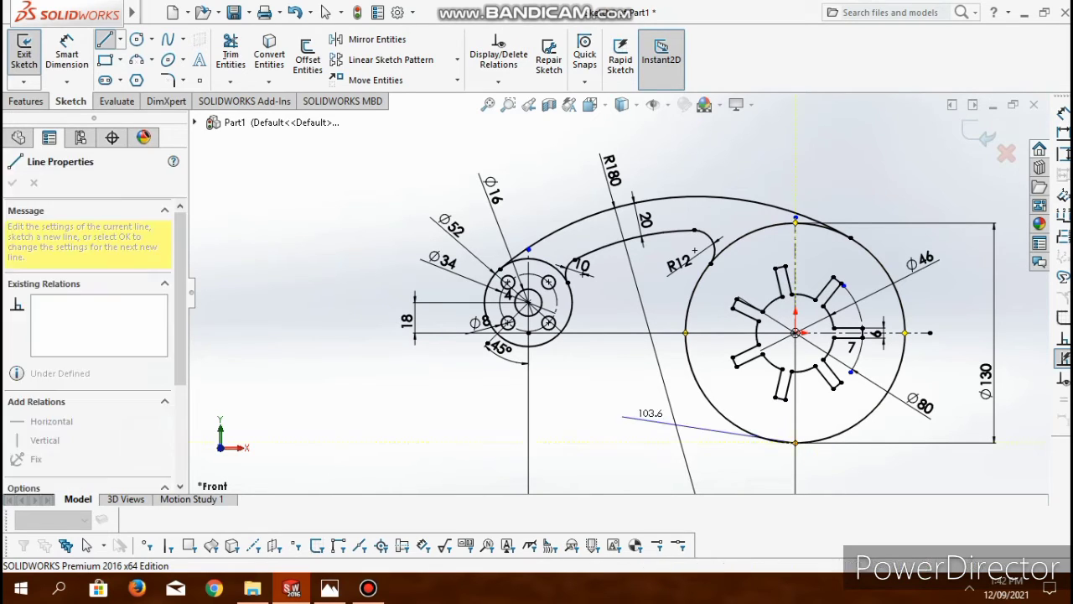
click(644, 442)
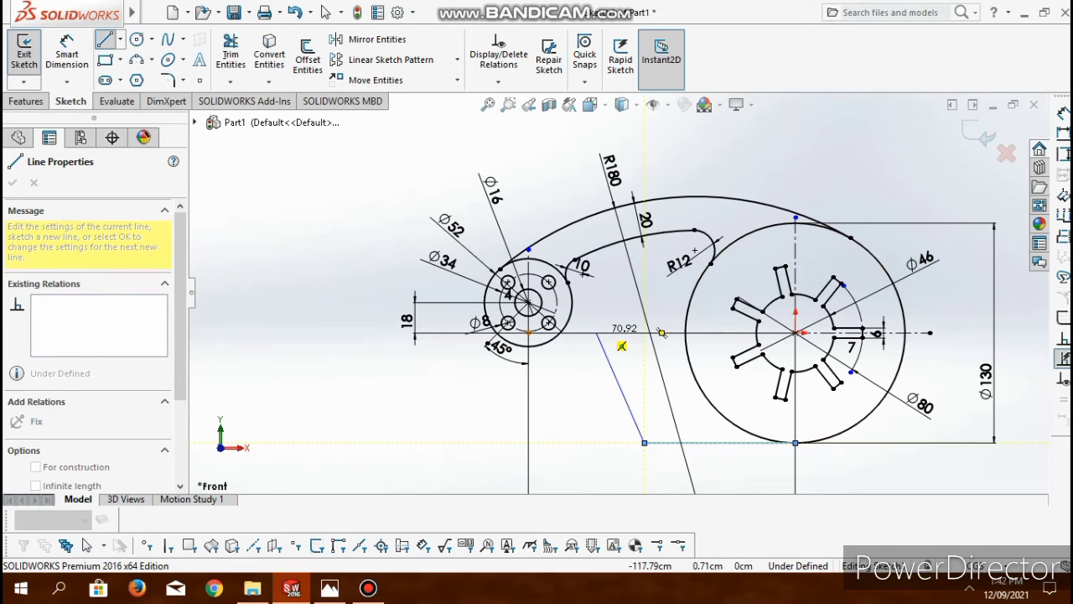
click(597, 333)
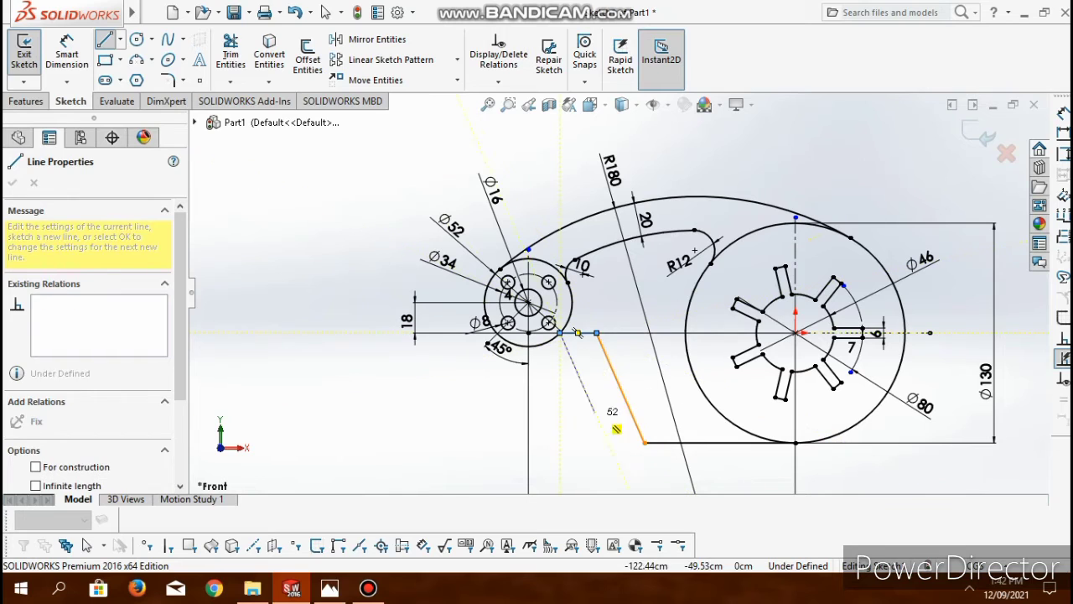
key(Escape)
- Dimension the horizontal line at the disc's lowest point and set its length to 78 cm
click(67, 54)
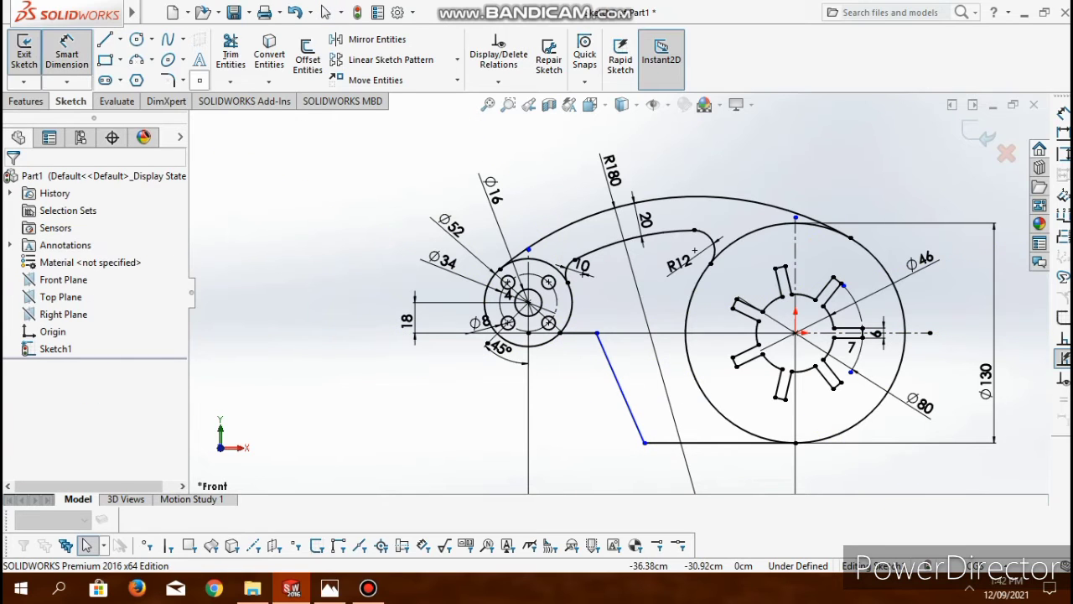
click(716, 443)
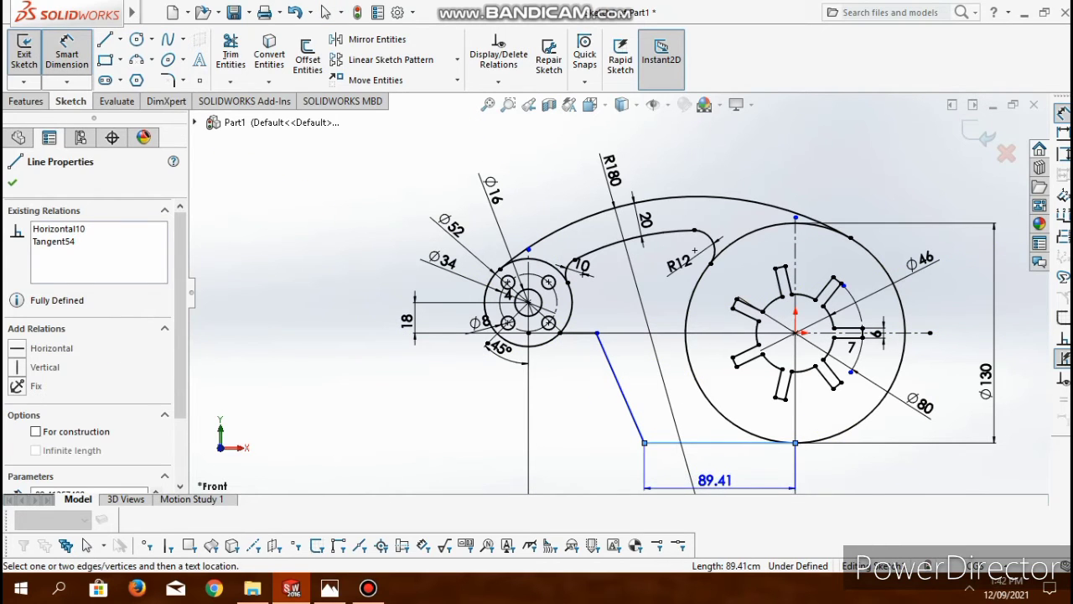
scroll(715, 483, down, 1)
click(716, 482)
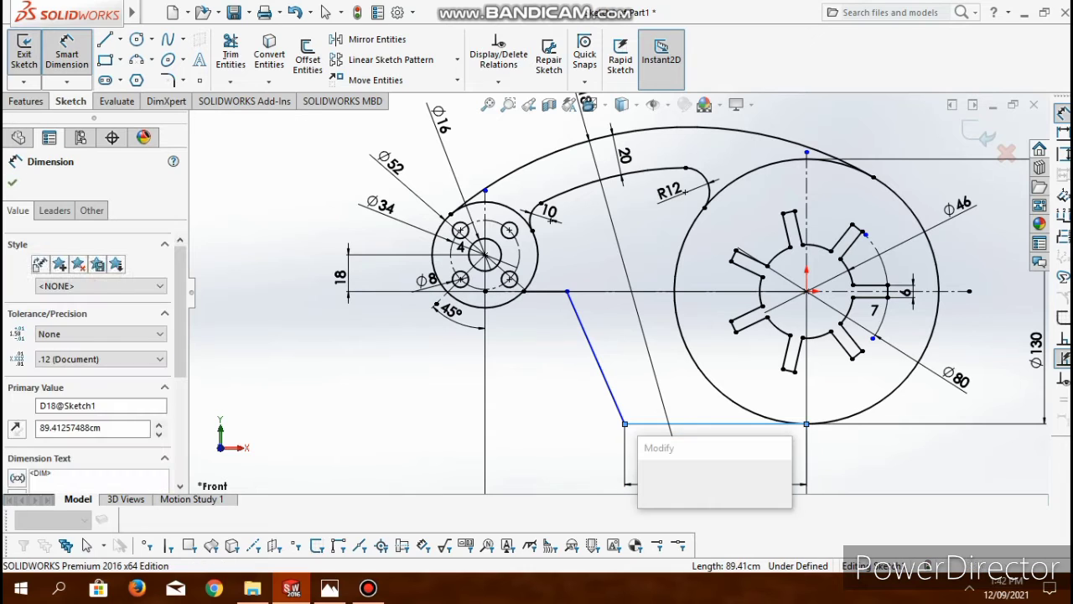
text(78)
key(Return)
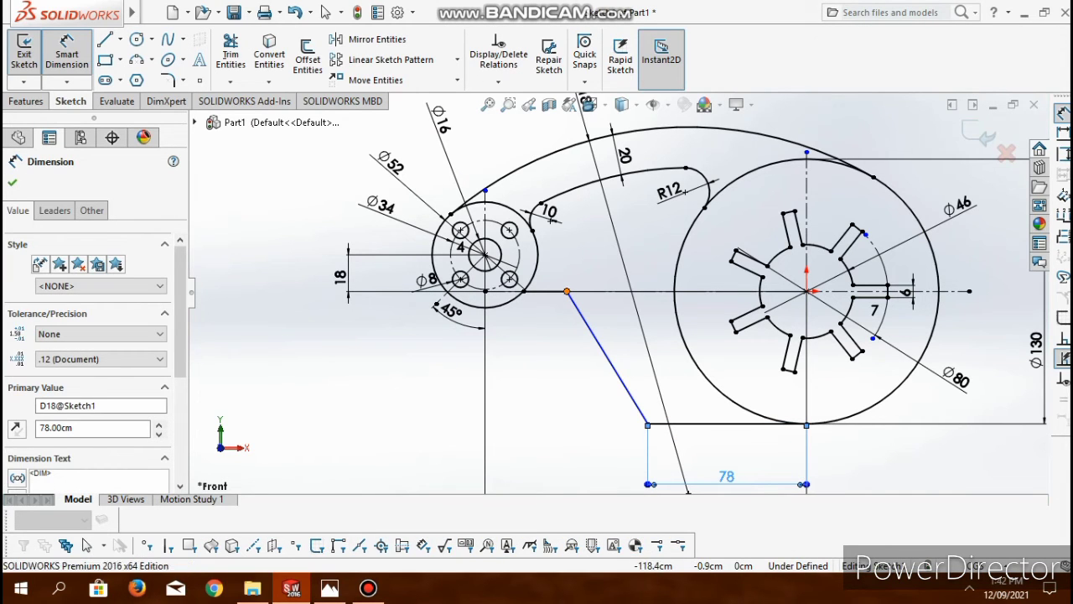
- Dimension the horizontal distance between the slanted line's two endpoints and set it to 37 cm
click(567, 291)
click(648, 424)
click(616, 480)
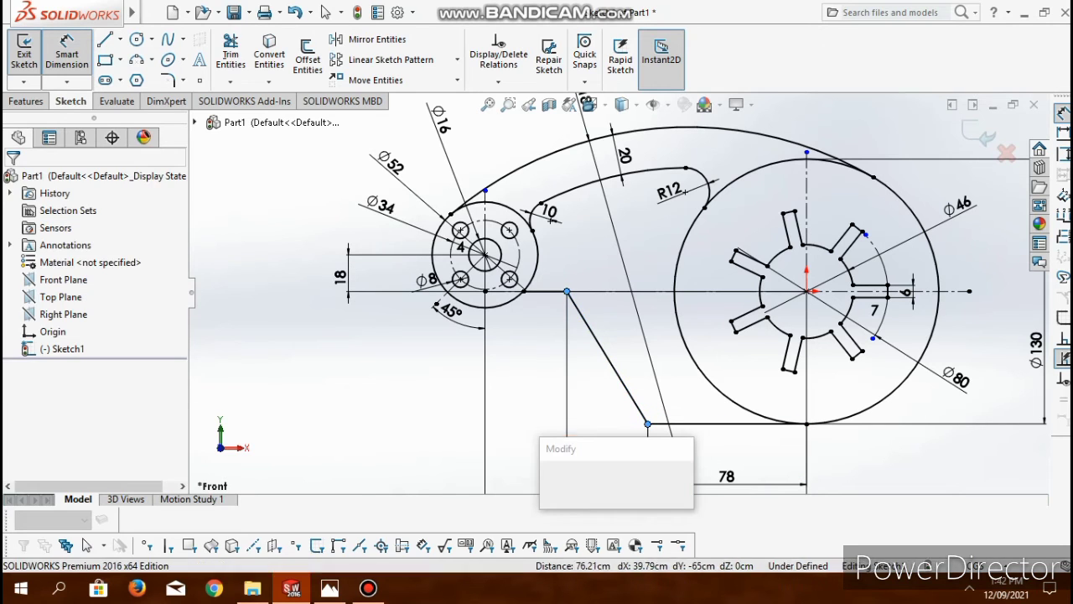
text(37)
key(Return)
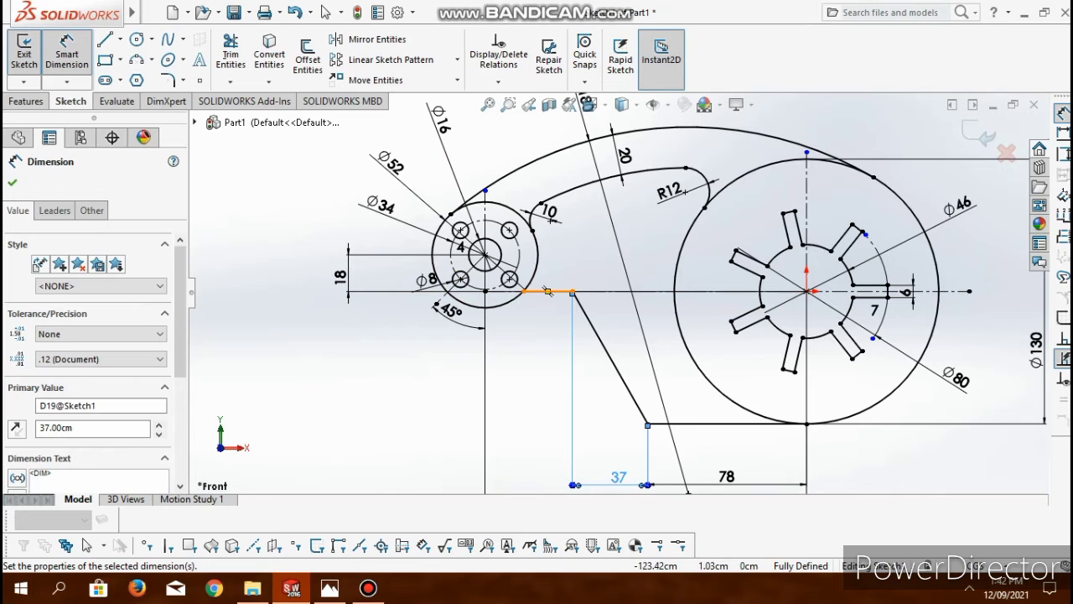
click(572, 292)
click(486, 291)
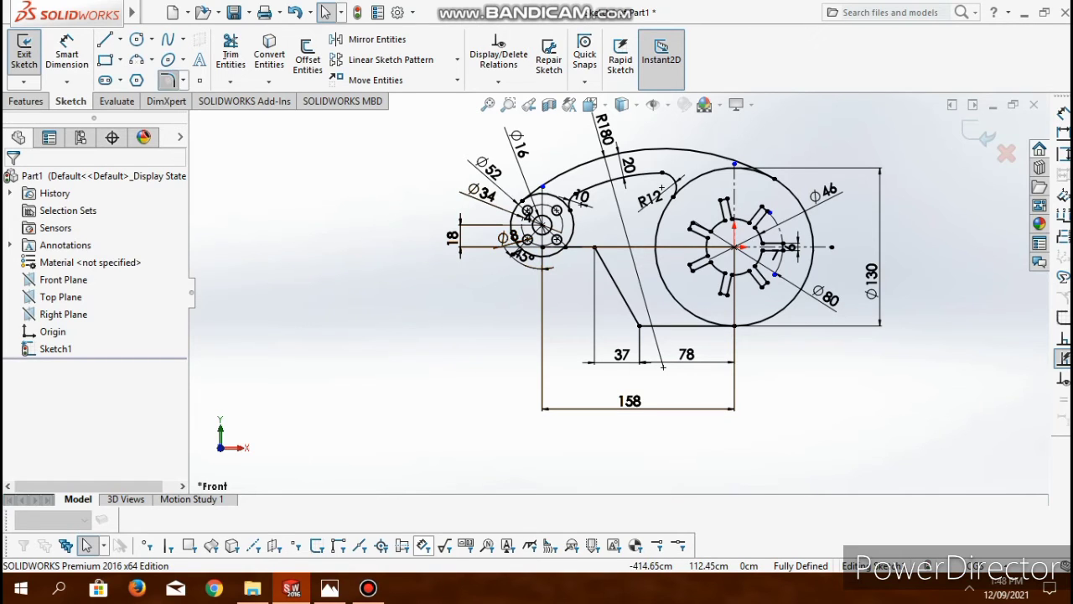
- Add a 20 cm sketch fillet at the lower corner between the slanted line and the 78 cm horizontal line
click(168, 80)
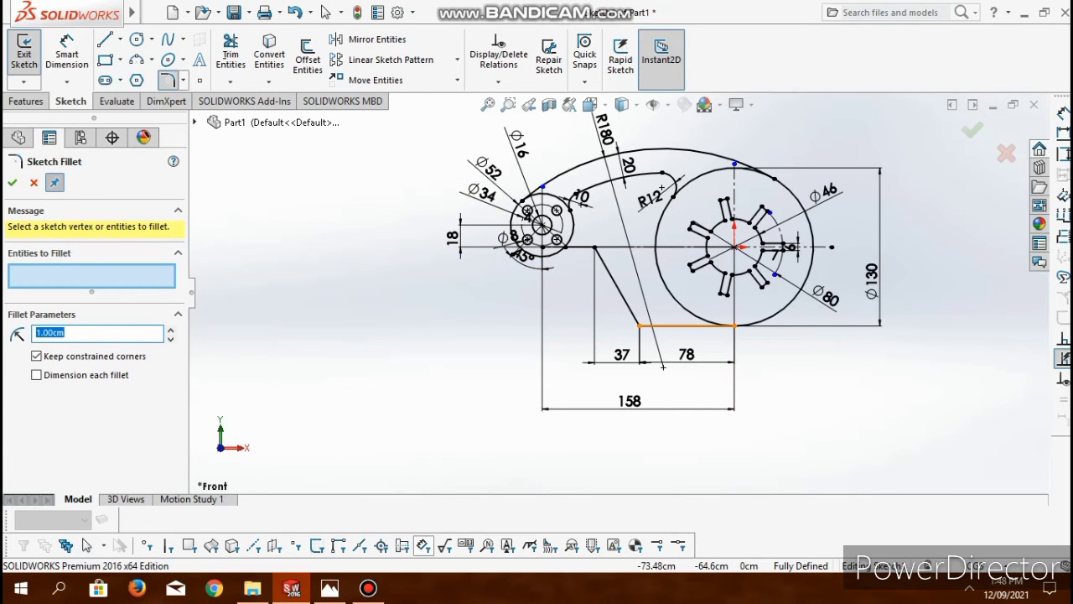
scroll(662, 367, down, 5)
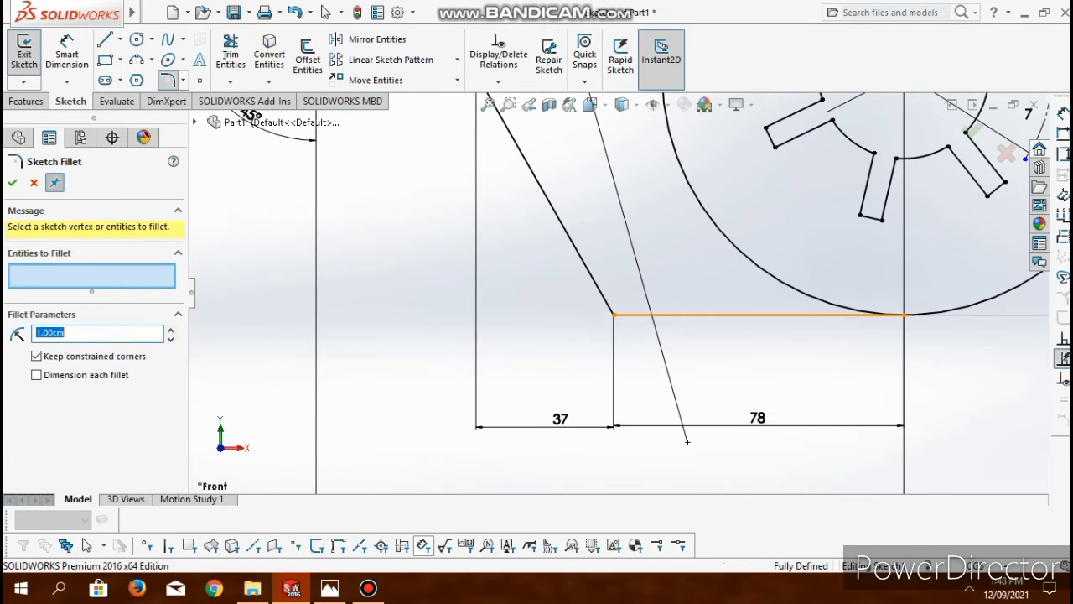
click(671, 314)
click(582, 258)
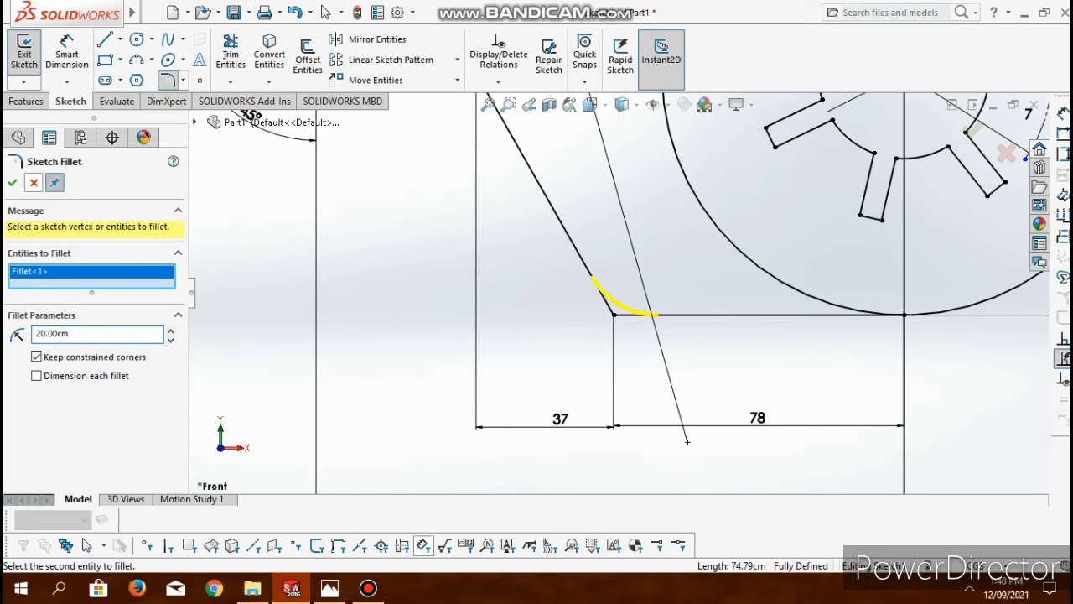
key(Return)
- Add a 12 cm sketch fillet at the upper corner between the slanted line and the short horizontal line near the hub
scroll(650, 325, up, 5)
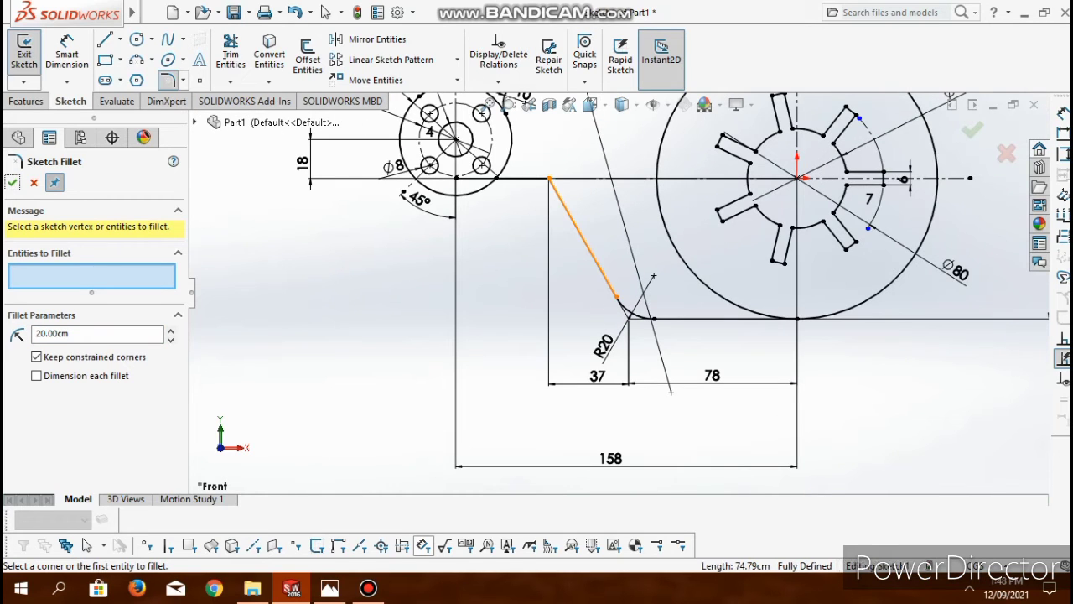
click(573, 220)
click(524, 178)
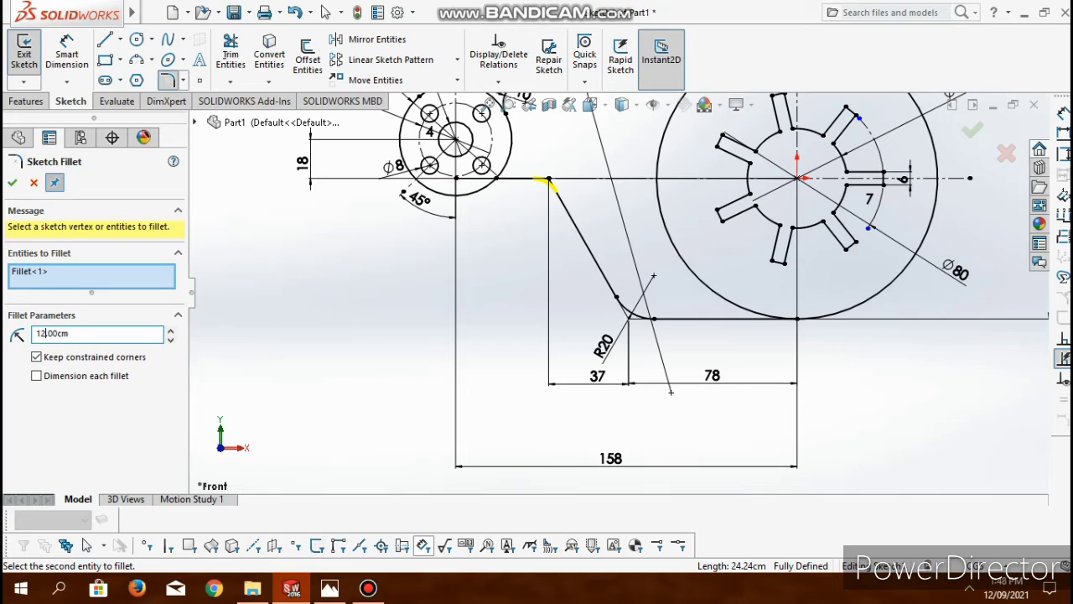
key(Return)
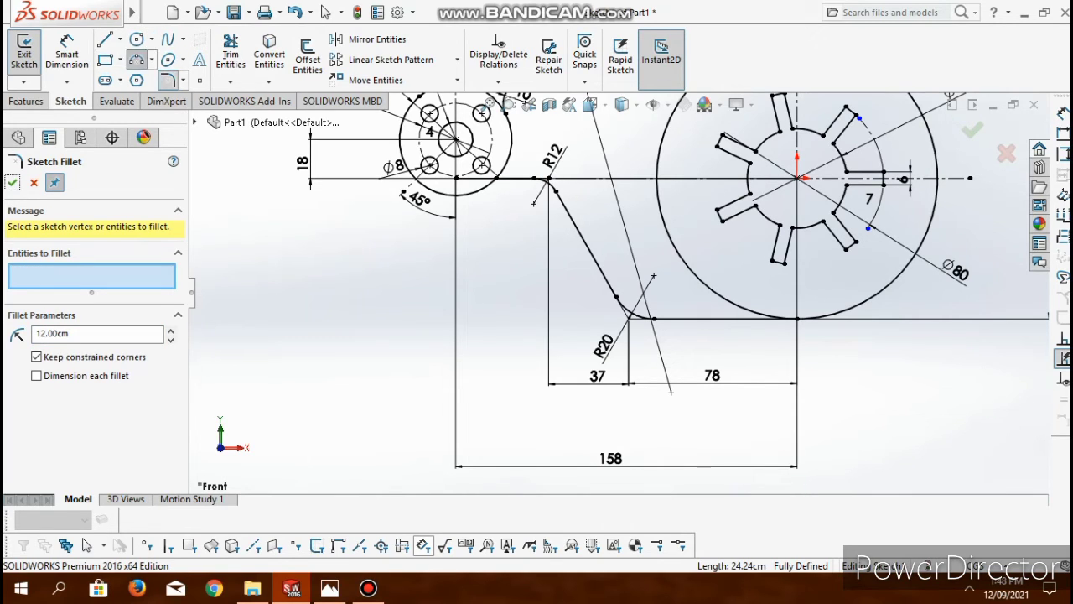
click(137, 60)
scroll(513, 183, down, 5)
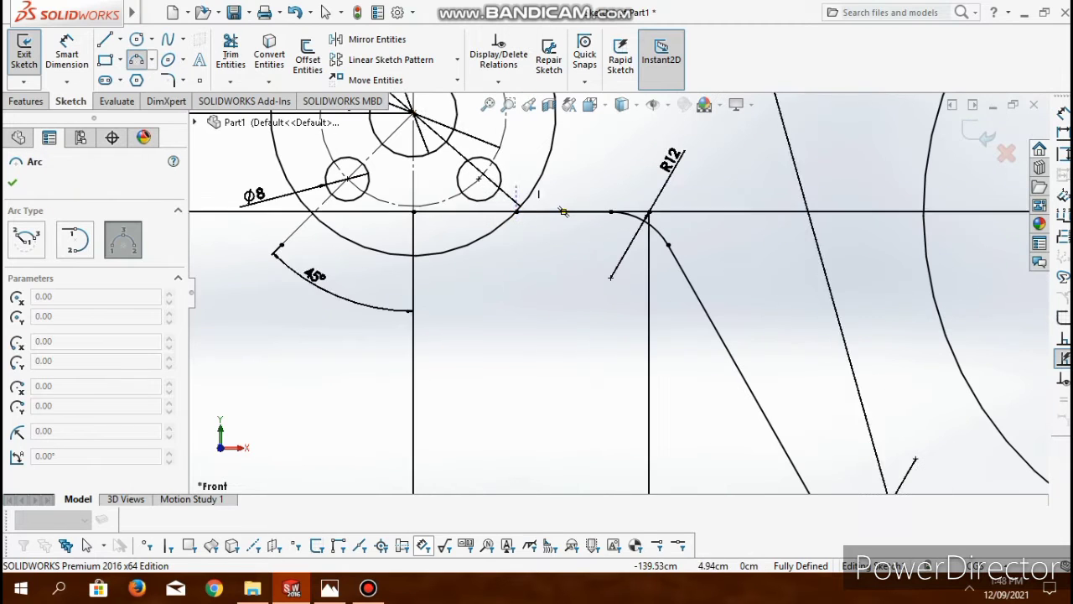
click(518, 212)
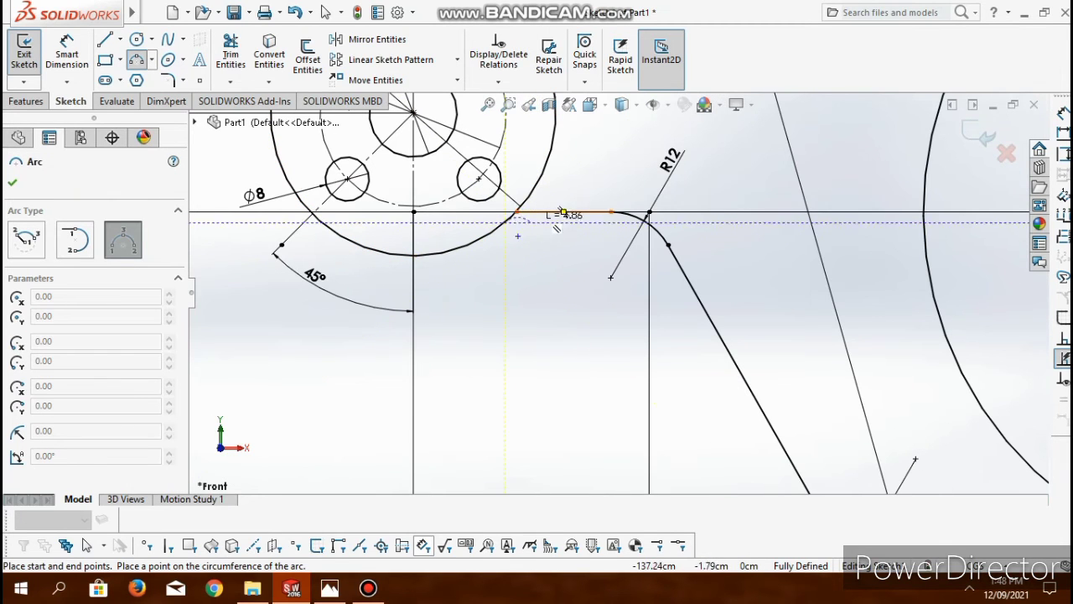
key(Escape)
- Sketch a 3 point arc from the hub's outer circle to the short horizontal line, bridging the corner where they meet
click(137, 60)
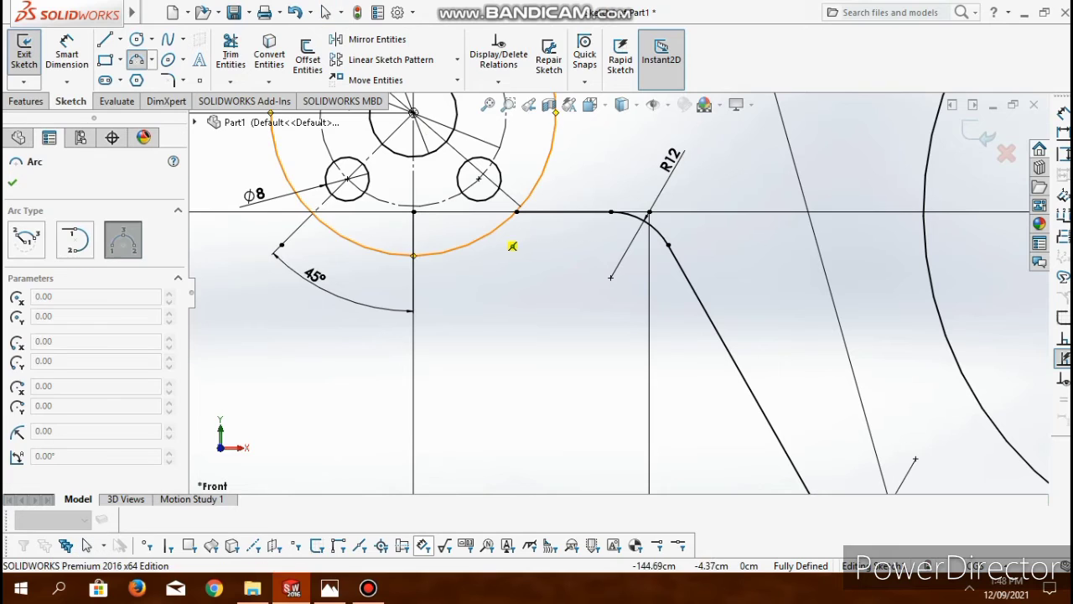
click(495, 231)
click(549, 211)
click(520, 218)
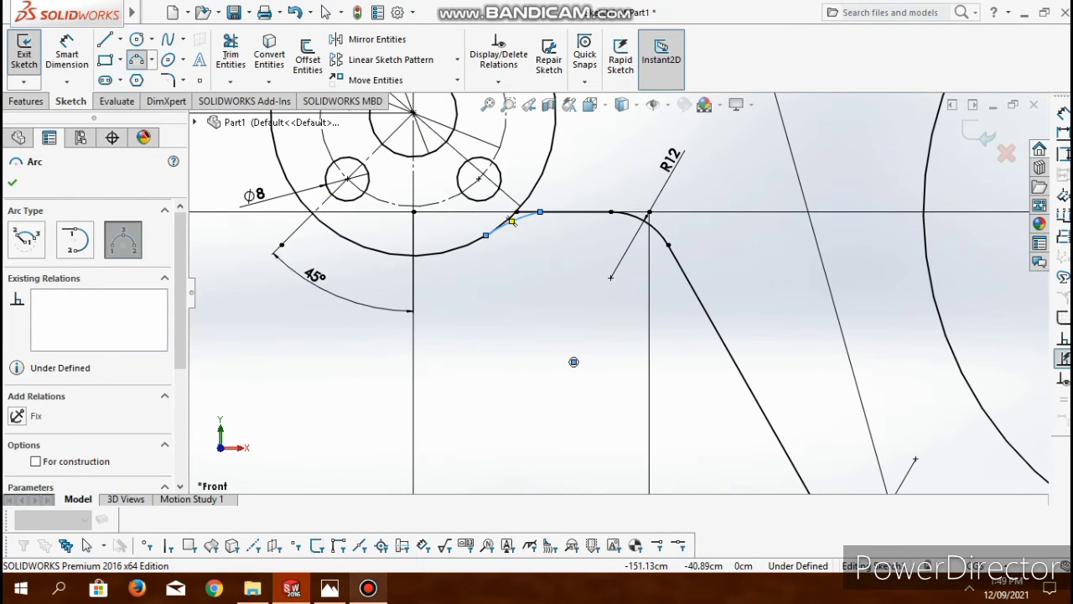
key(Escape)
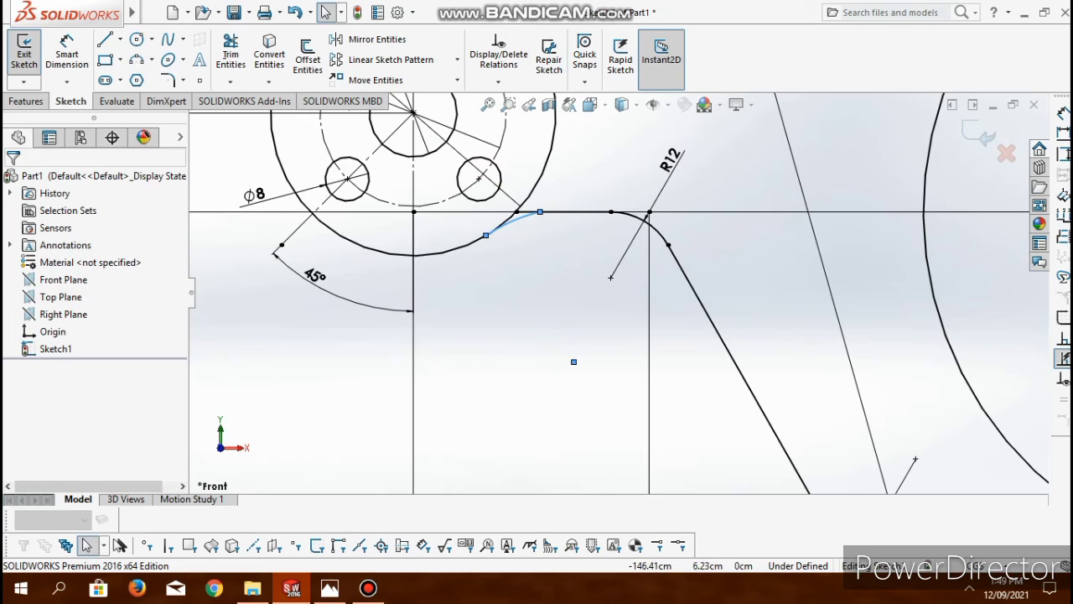
- Dimension the radius of the new arc between the hub's outer circle and the short horizontal line as 12 cm
click(67, 54)
click(512, 222)
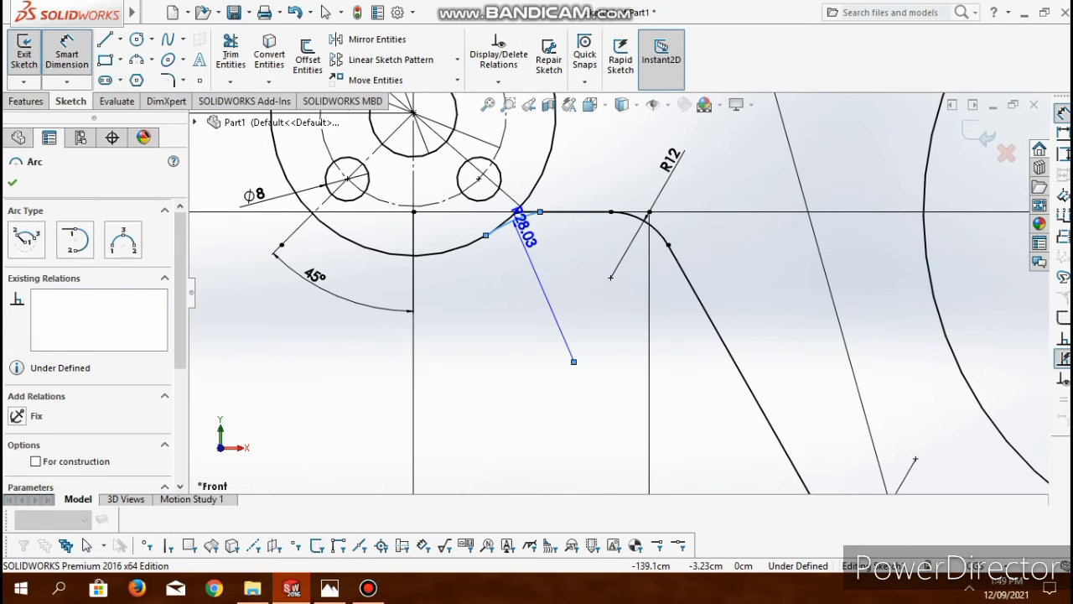
click(573, 362)
text(12)
key(Return)
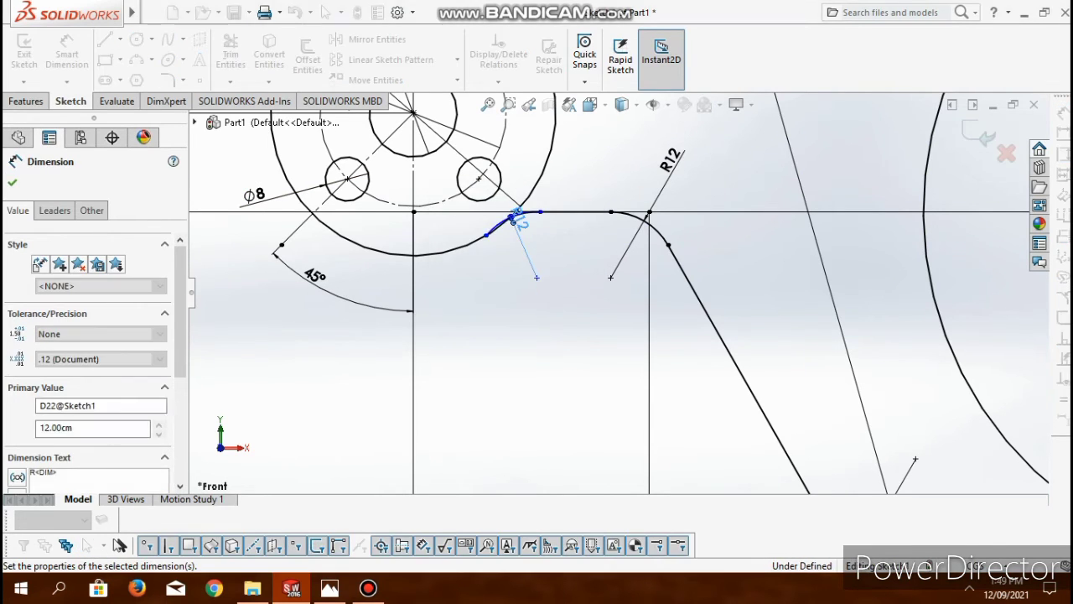
scroll(514, 220, down, 5)
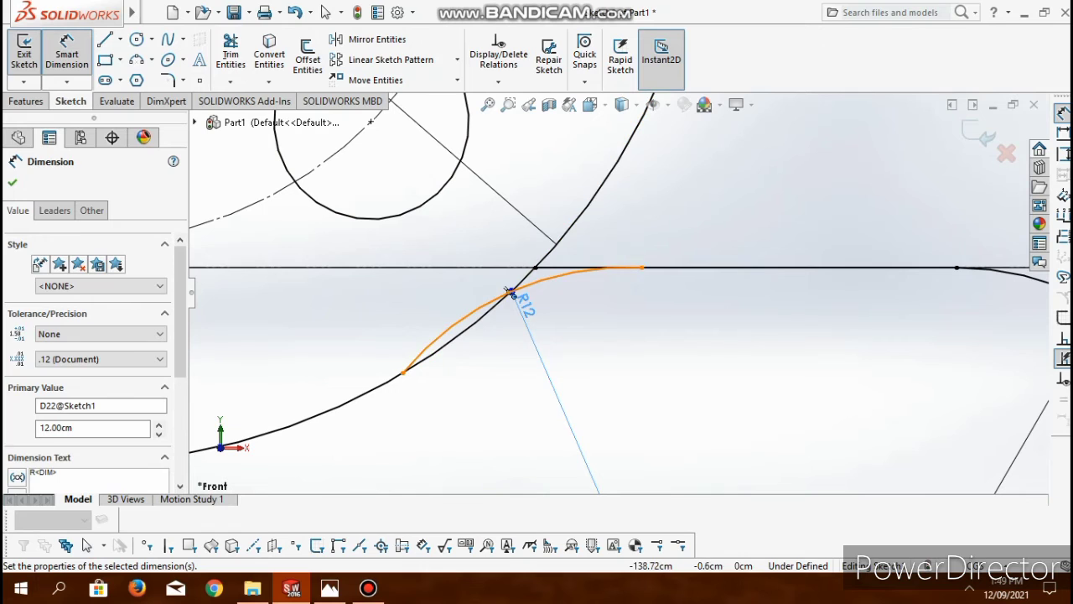
key(Escape)
- Make the 12 cm arc tangent to both the short horizontal line and the hub's outer circle
click(510, 292)
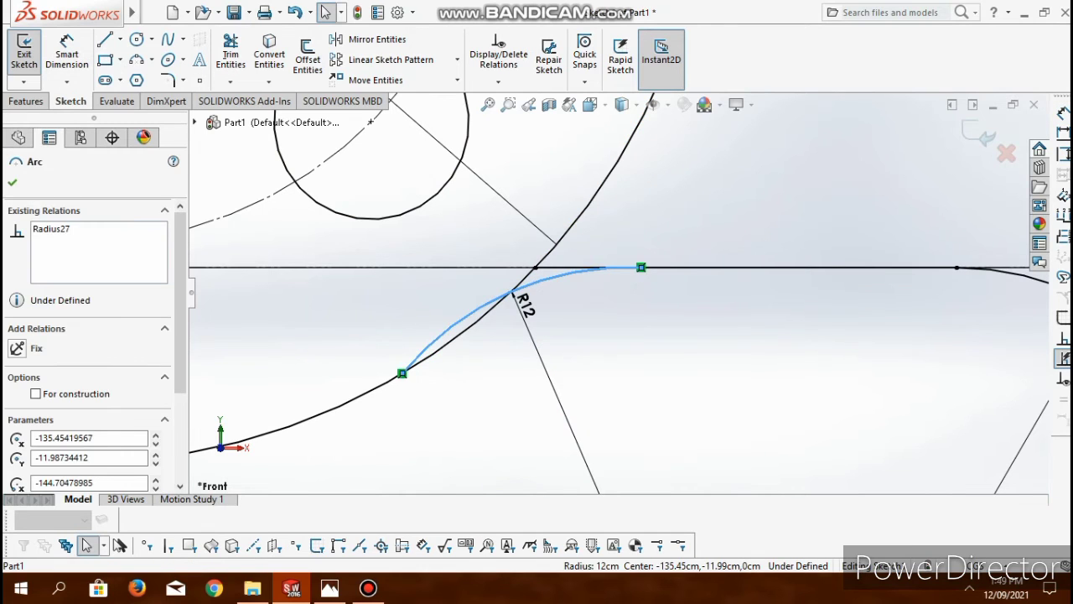
ctrl+click(745, 267)
click(16, 436)
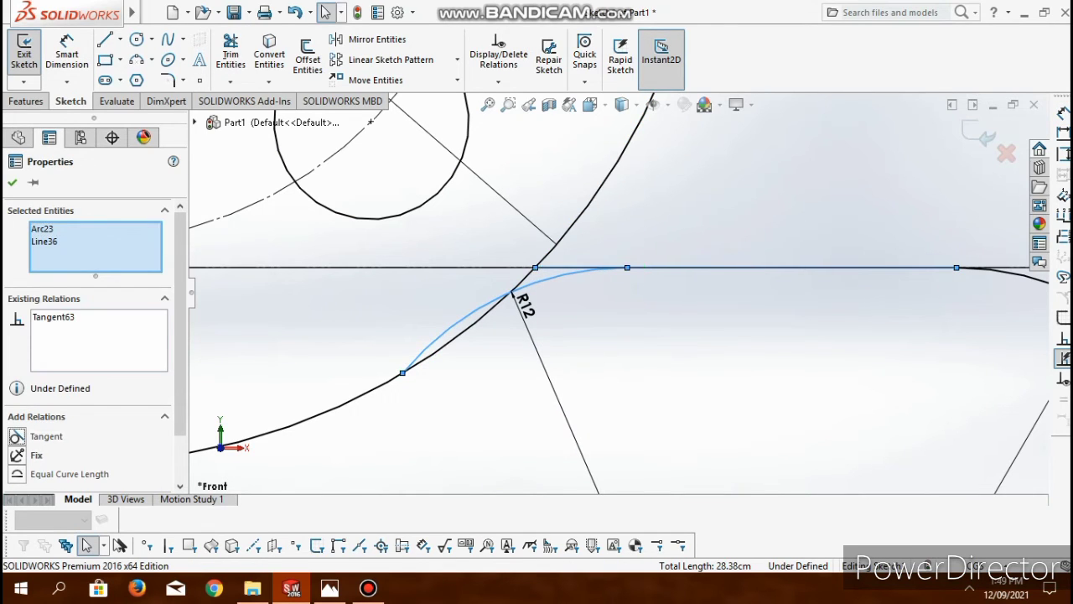
click(379, 387)
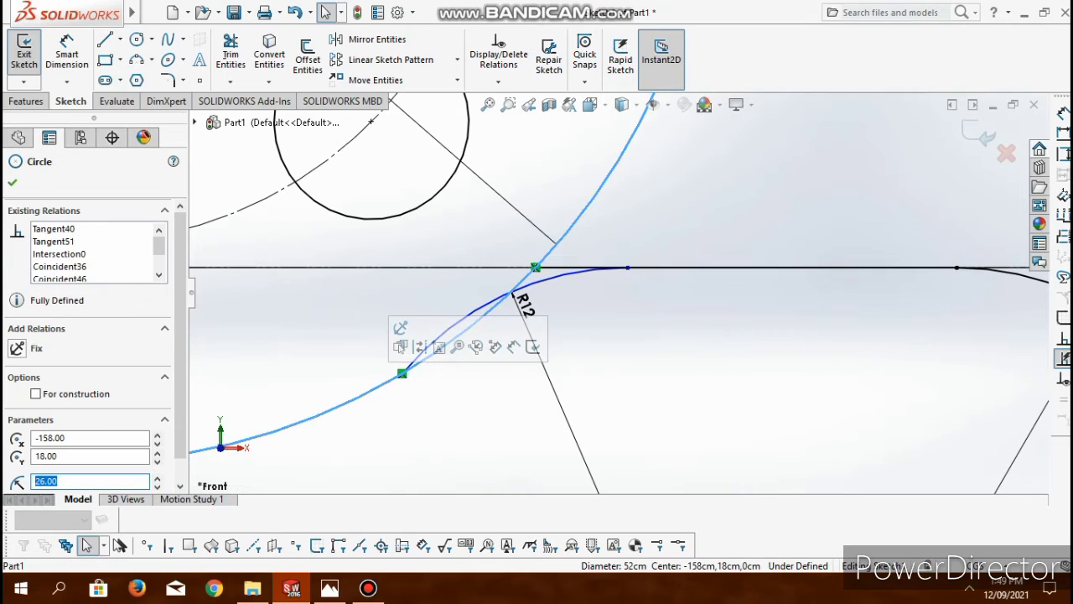
ctrl+click(450, 329)
click(33, 454)
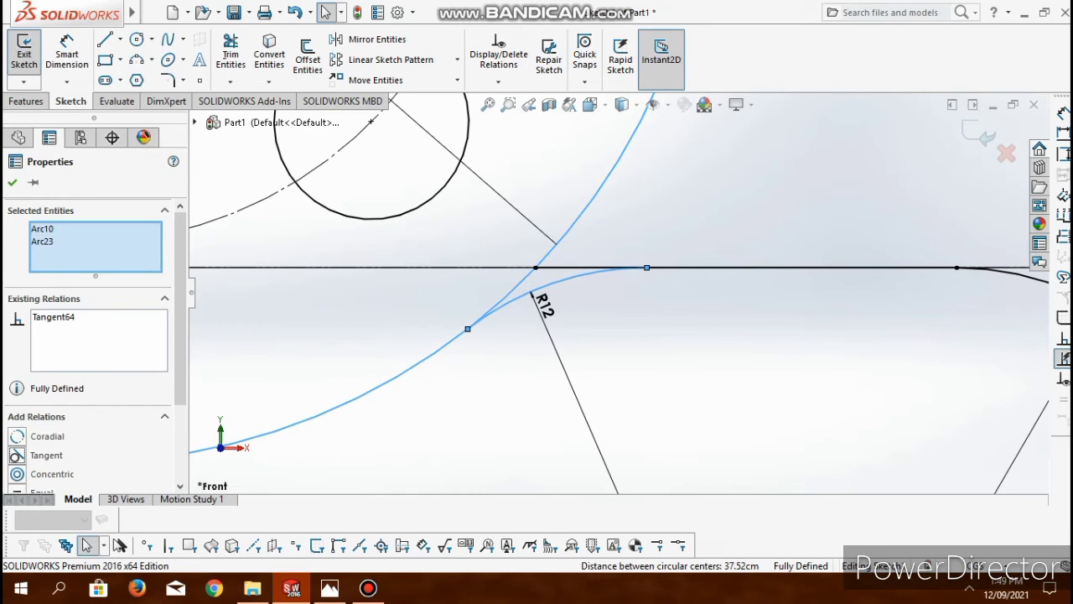
click(230, 54)
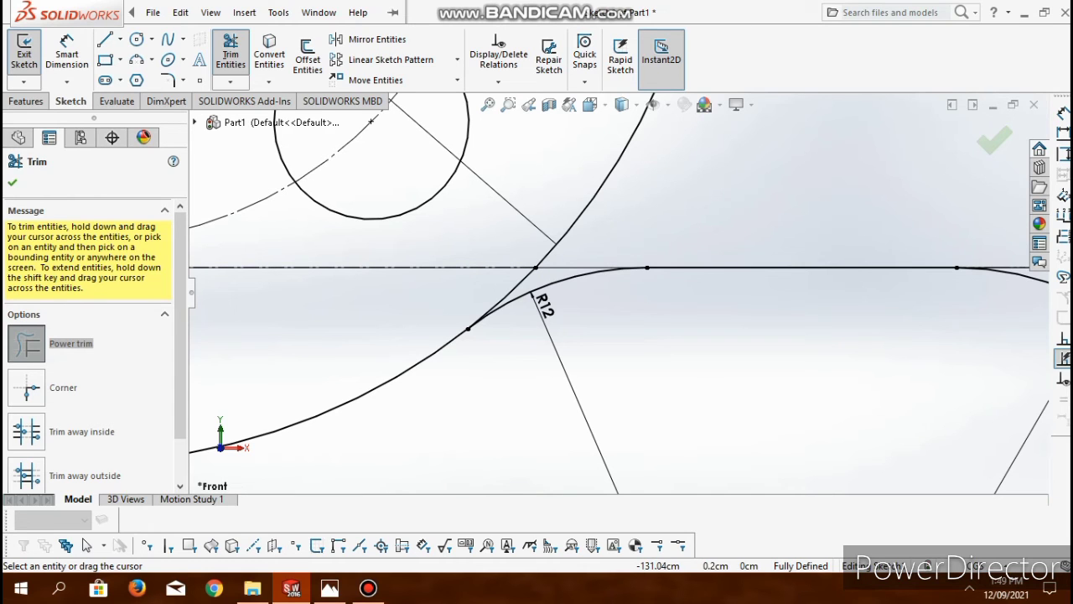
scroll(683, 336, down, 6)
key(Escape)
scroll(801, 338, up, 10)
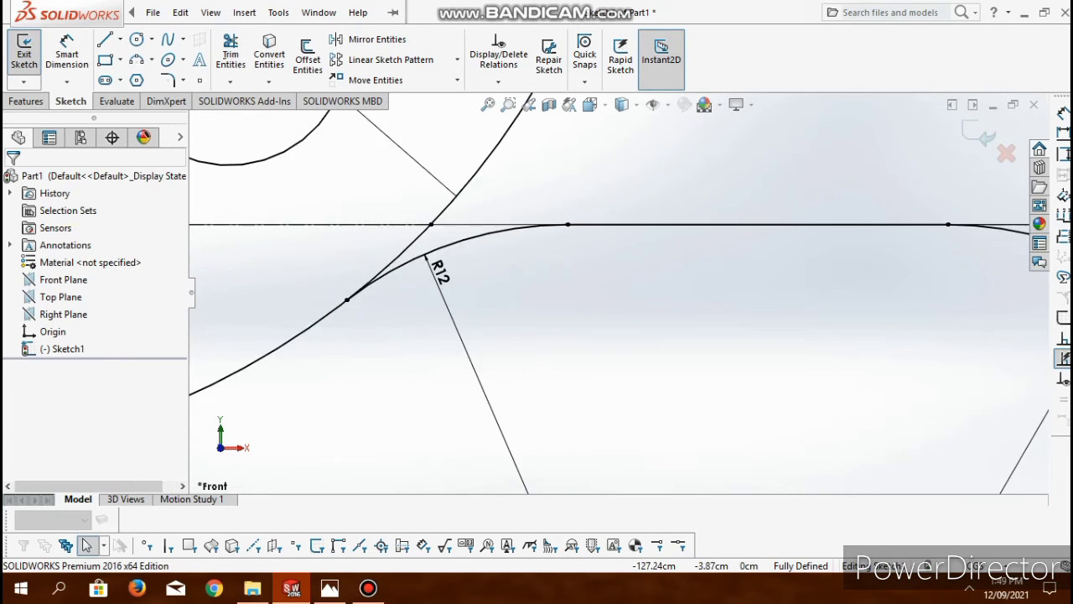
- Reposition the R12 dimension of the upper corner fillet beside the slanted line to the inner side of its arc
scroll(618, 295, up, 2)
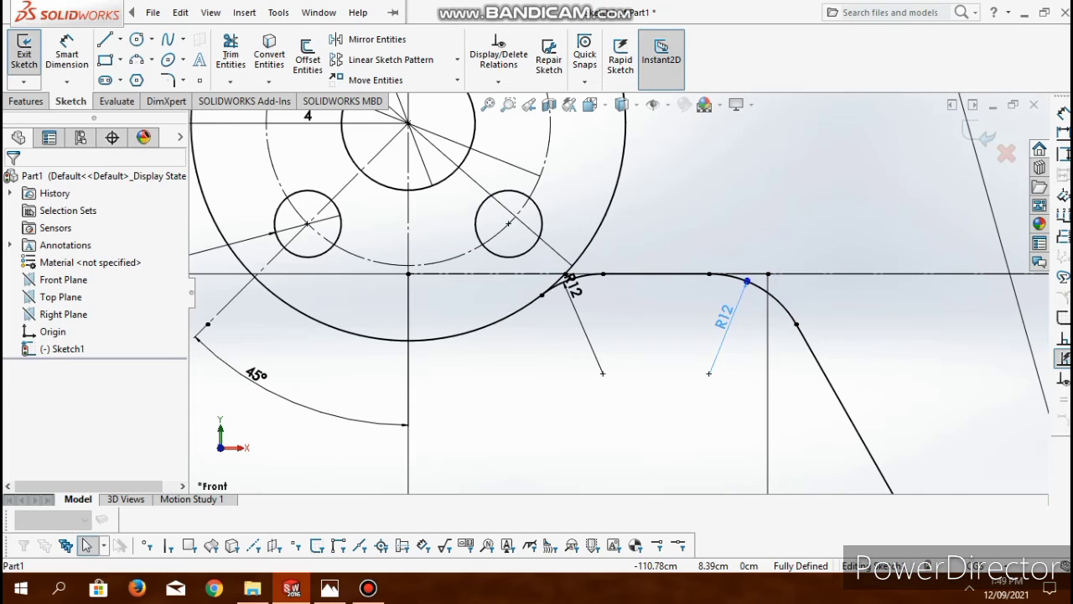
click(746, 283)
scroll(745, 283, up, 8)
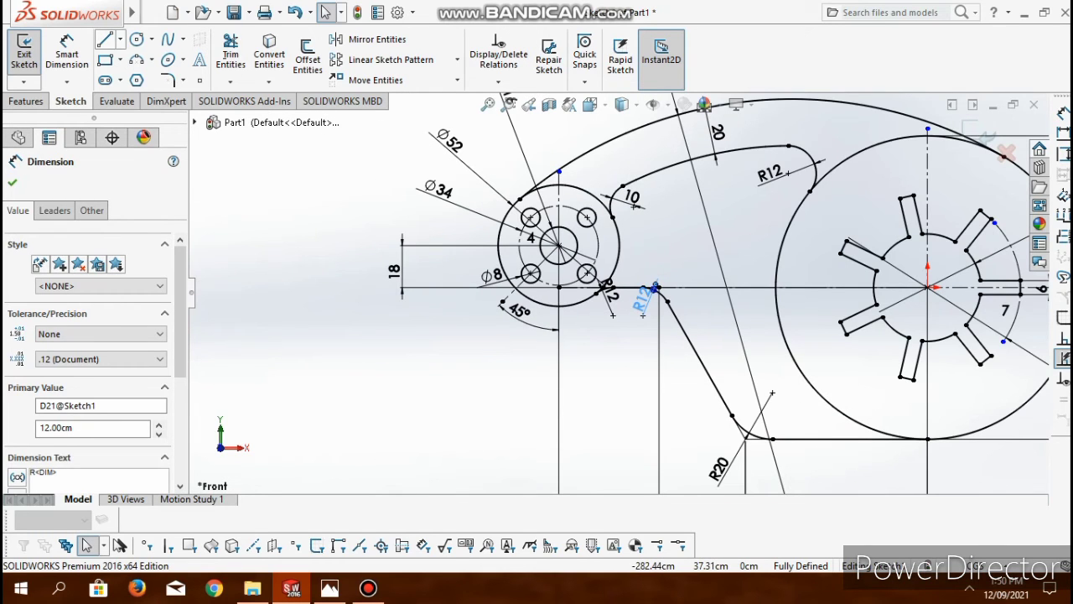
- Sketch a slanted line about 80 cm long beside the existing slanted line, on the side facing the large circle
click(120, 39)
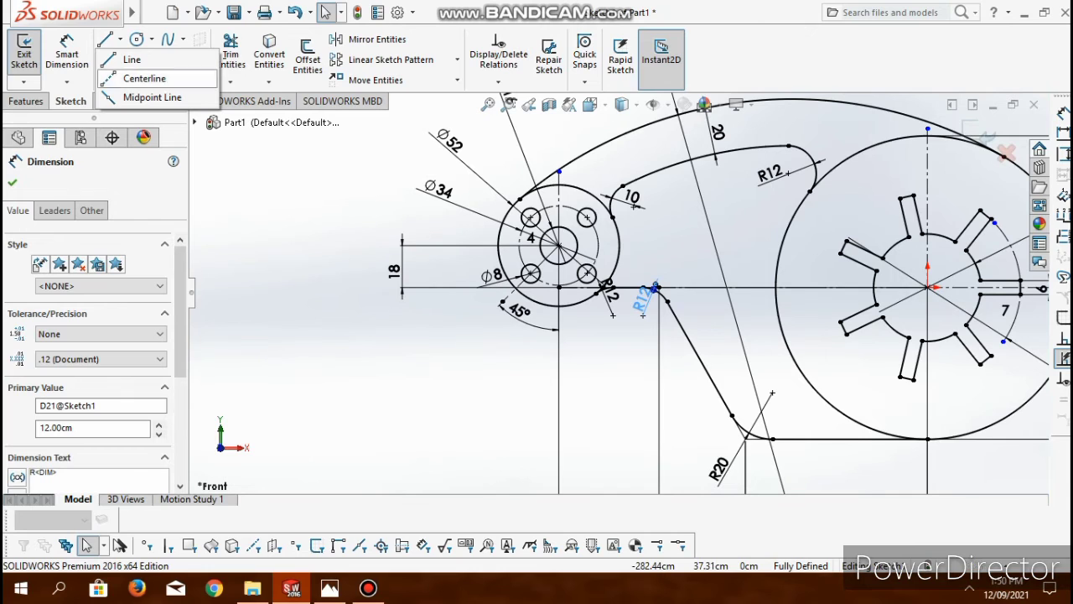
click(132, 59)
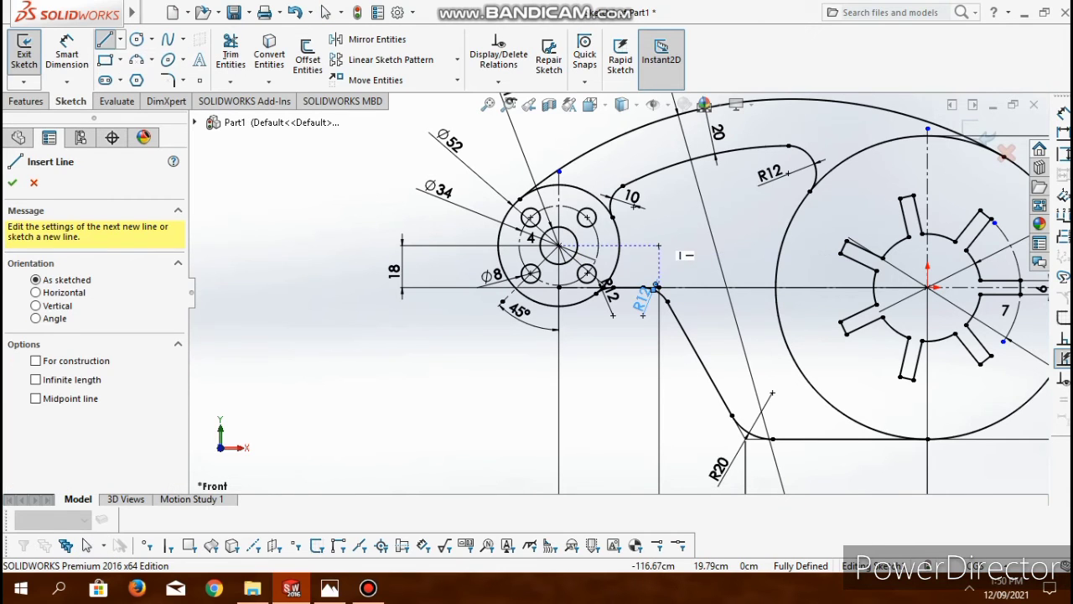
click(659, 246)
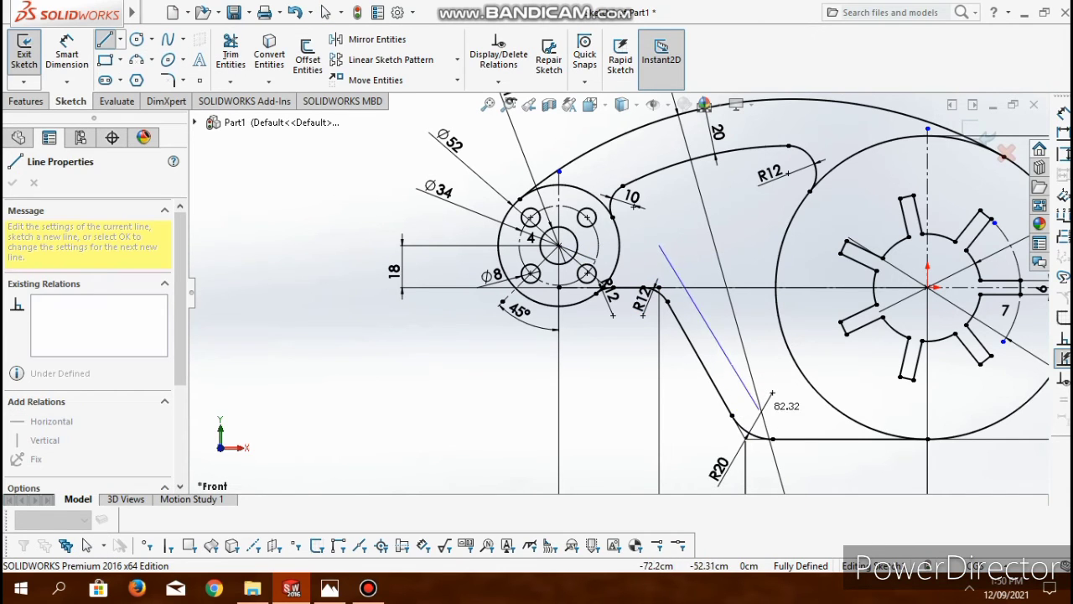
click(757, 406)
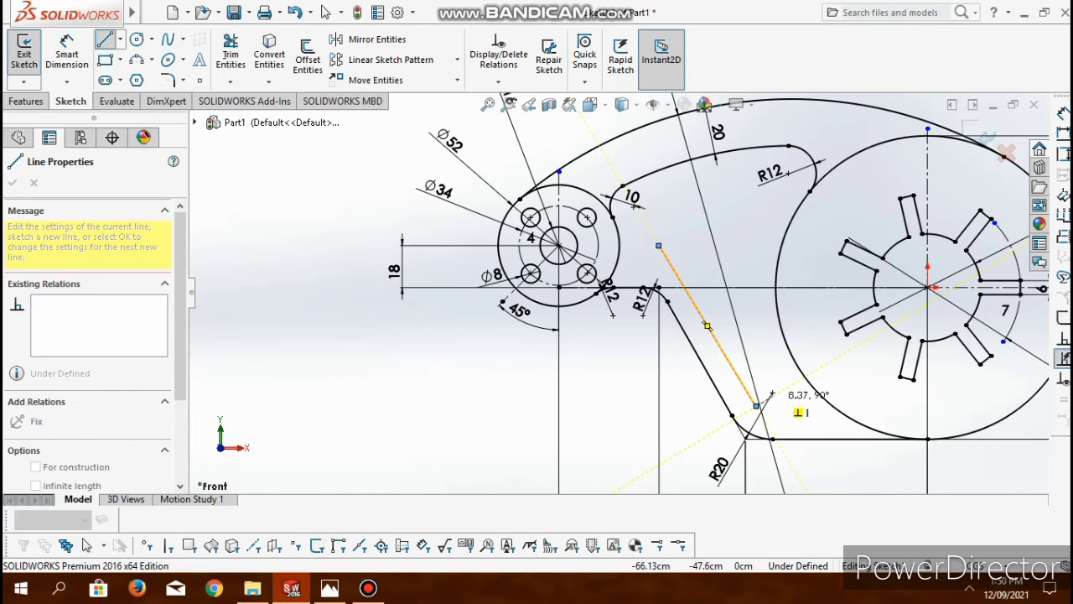
key(Escape)
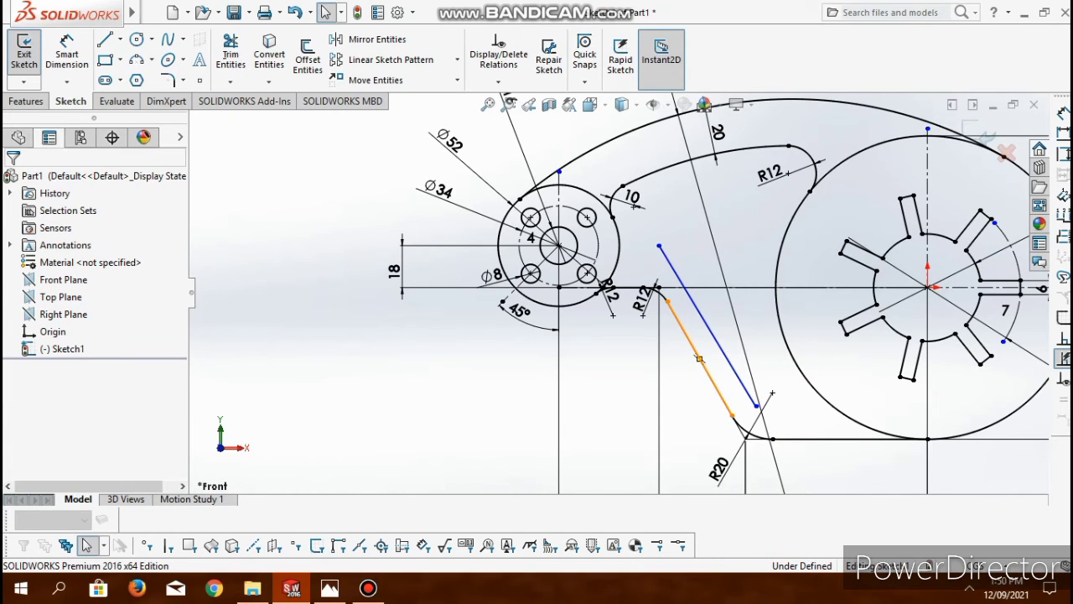
- Make the new slanted line parallel to the outer slanted line and set the distance between them to 20 cm
click(700, 359)
ctrl+click(708, 326)
scroll(51, 377, down, 3)
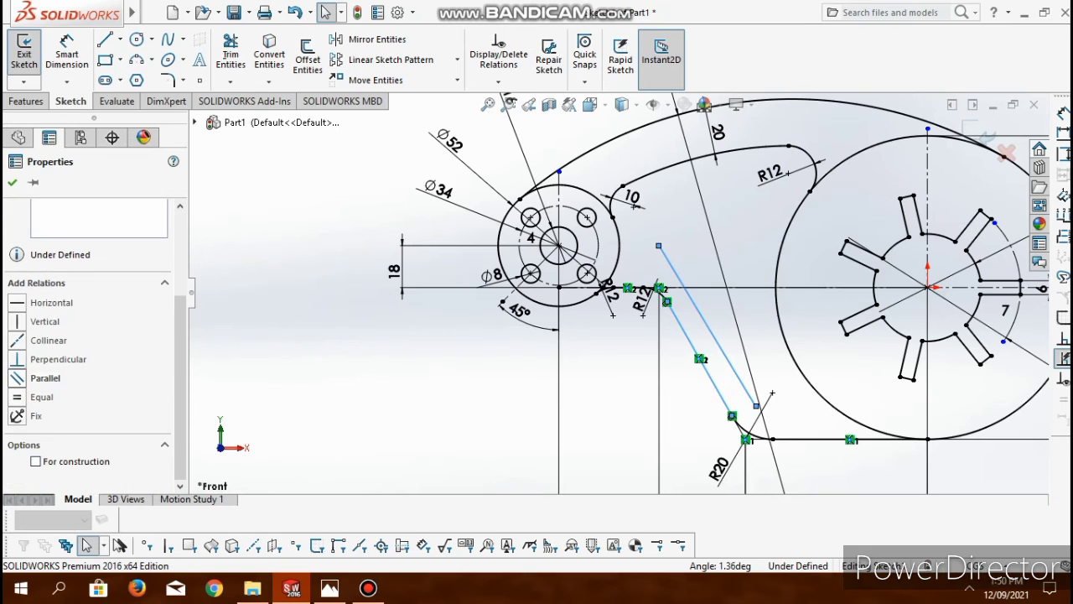
click(17, 377)
click(67, 55)
text(20)
key(Return)
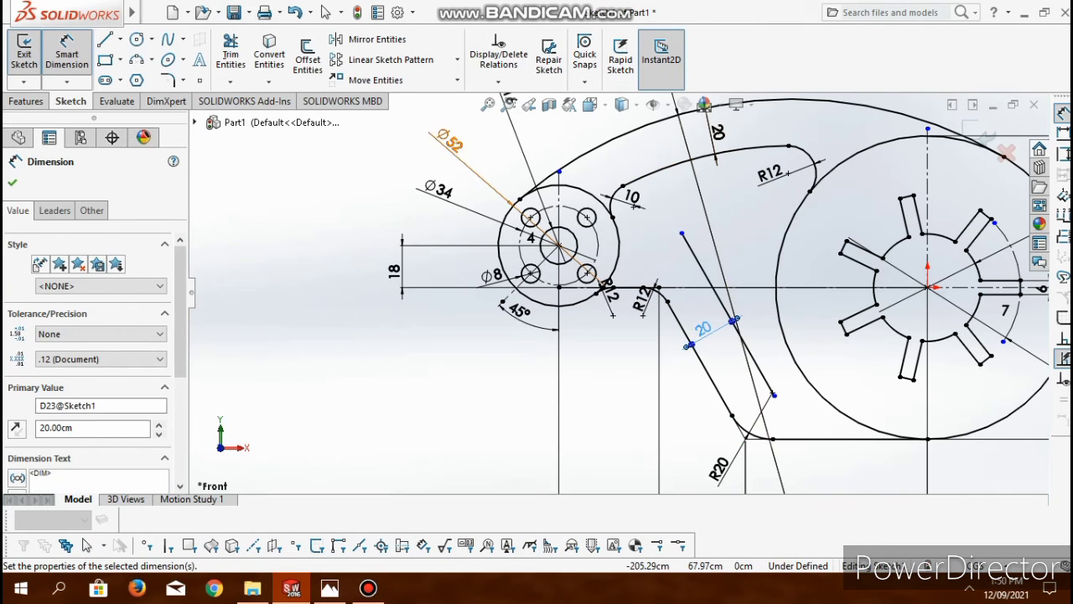
- Sketch a horizontal line about 27 cm long from the inner slanted line's upper end to the hub's outer circle
key(l)
click(681, 233)
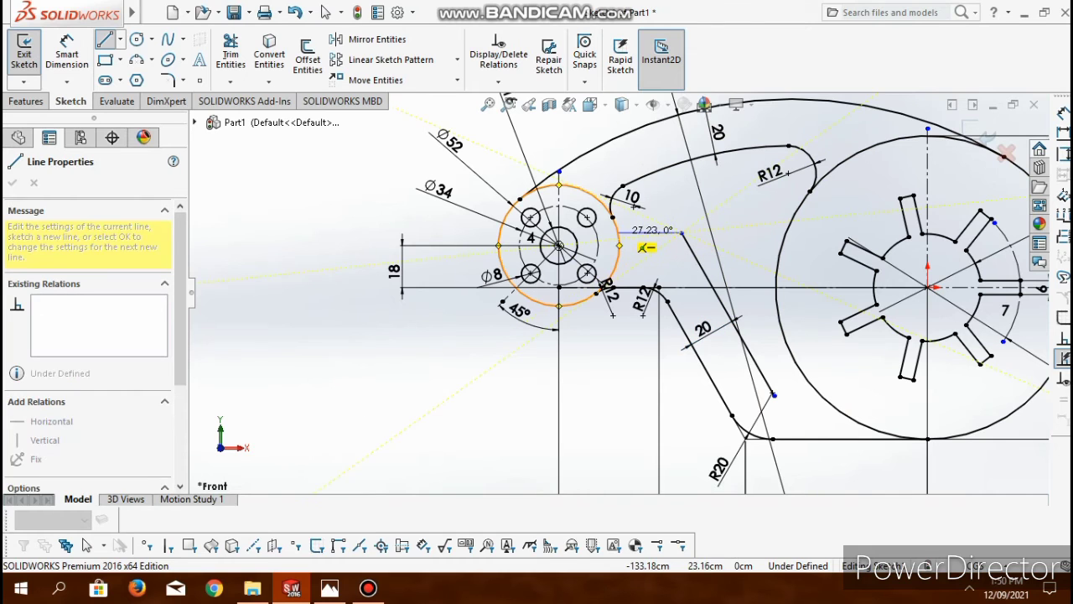
click(618, 233)
key(Escape)
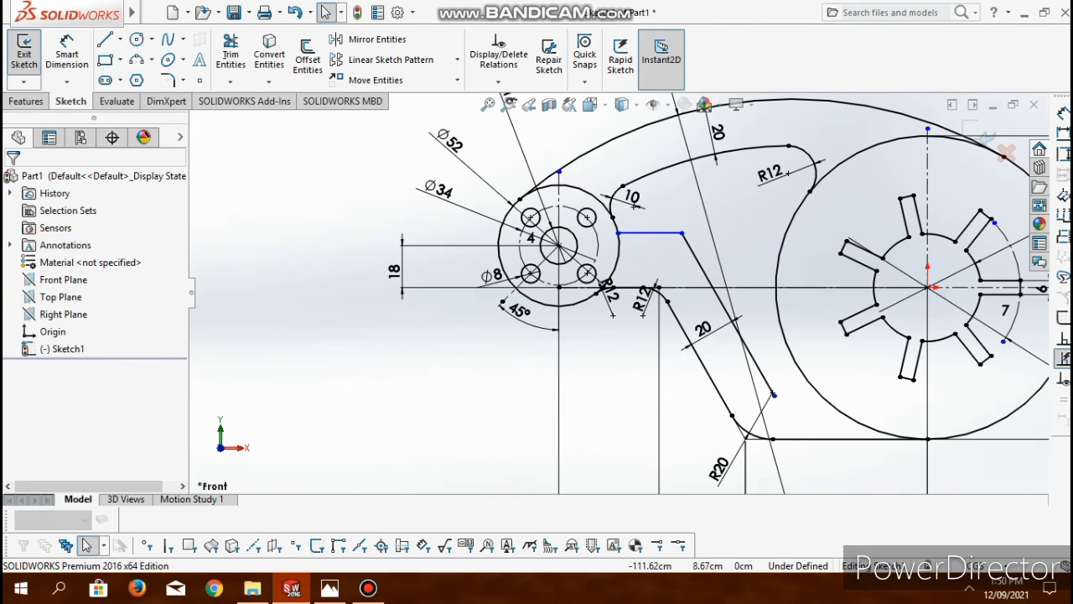
- Sketch a line about 21 cm long from the inner slanted line's lower end to the large circle and make it horizontal
scroll(728, 369, up, 4)
scroll(713, 355, down, 12)
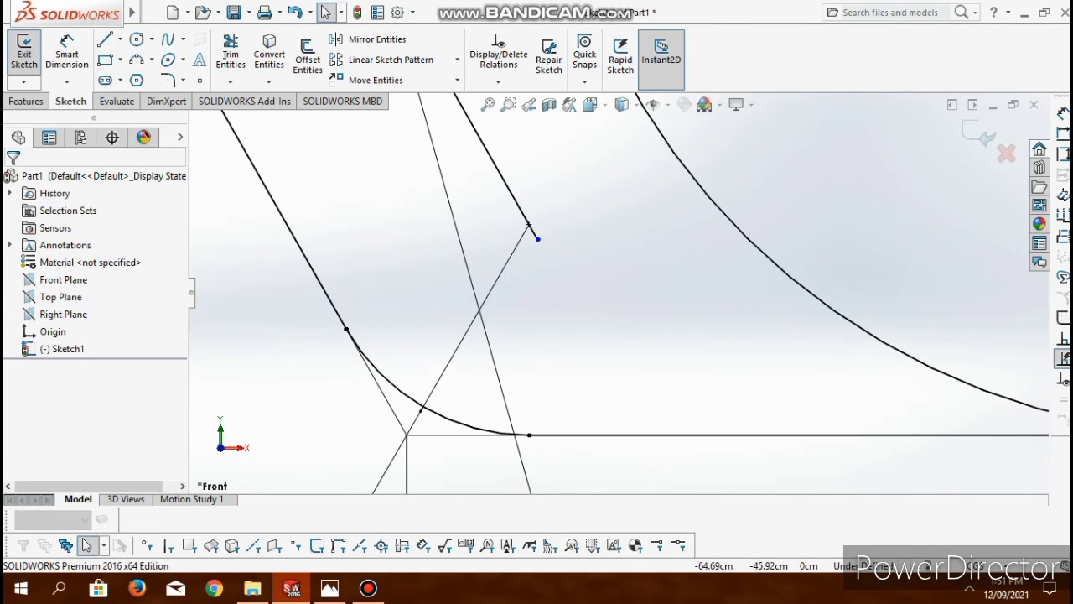
click(105, 39)
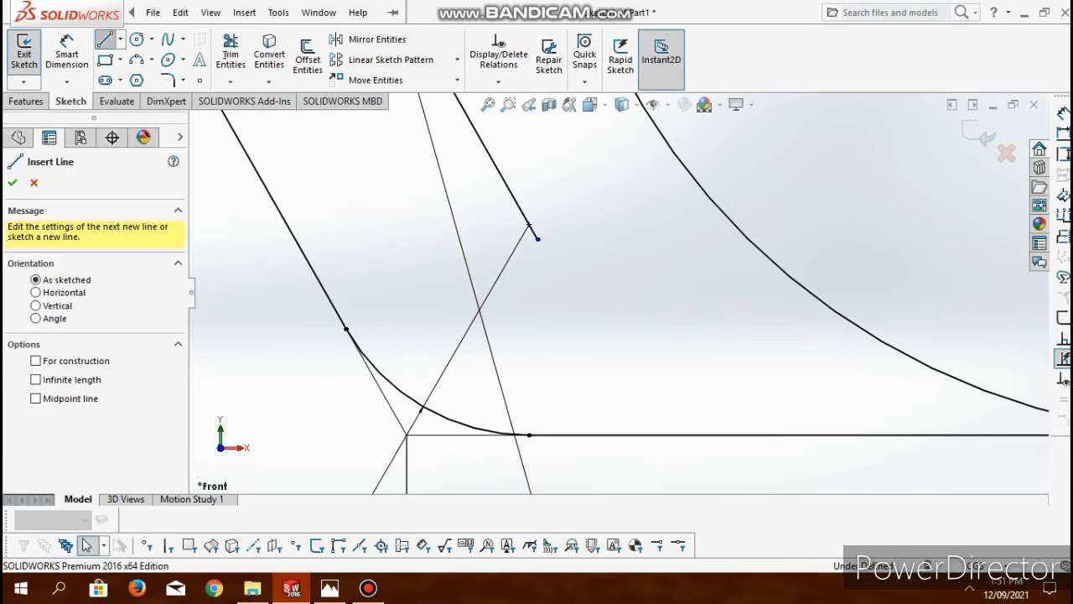
click(539, 240)
click(755, 245)
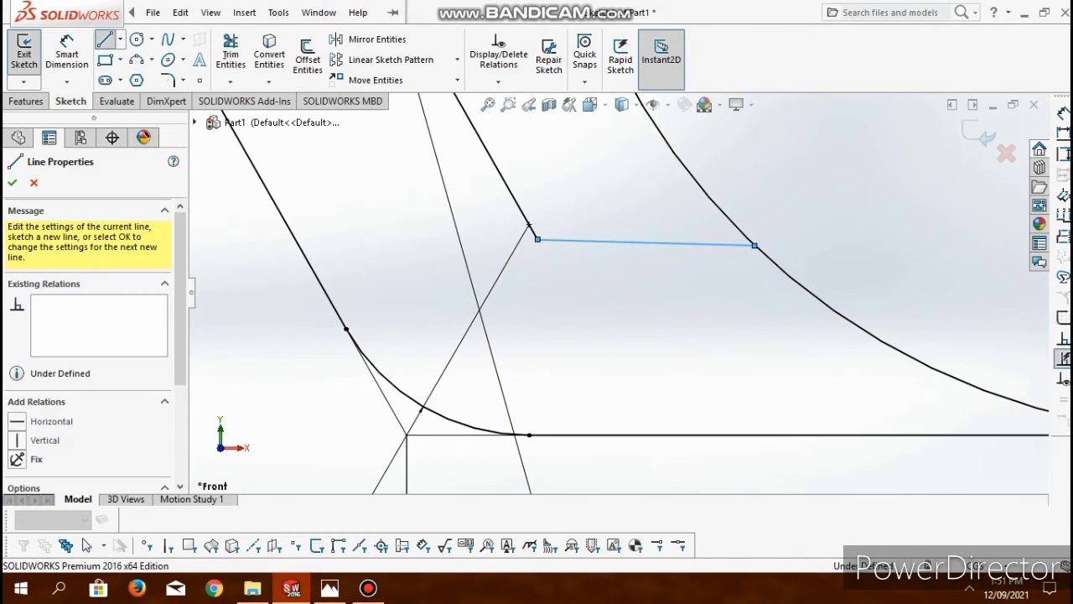
key(Escape)
click(642, 242)
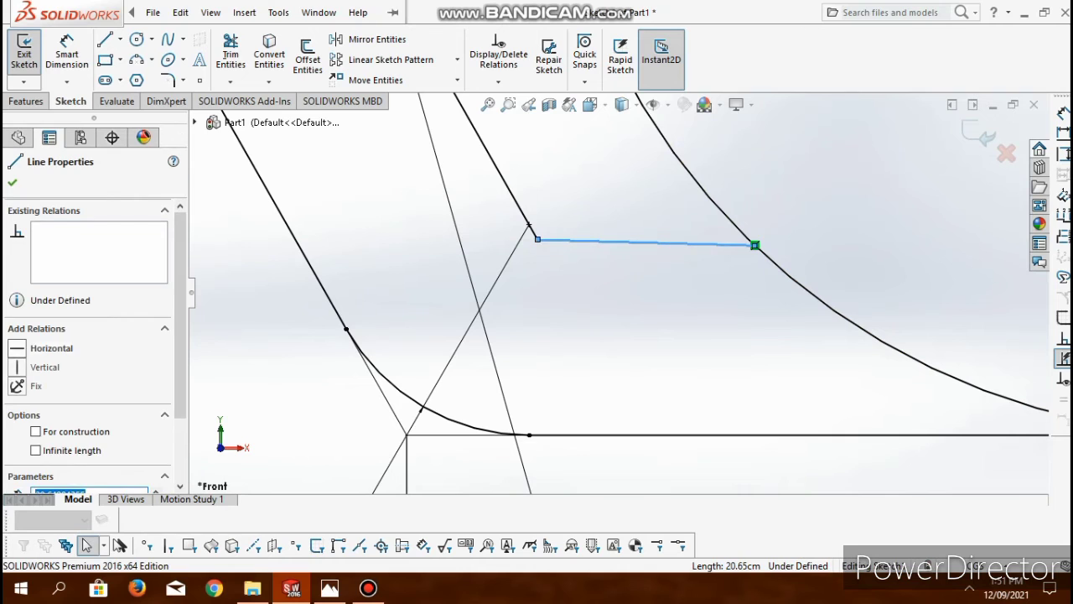
key(Escape)
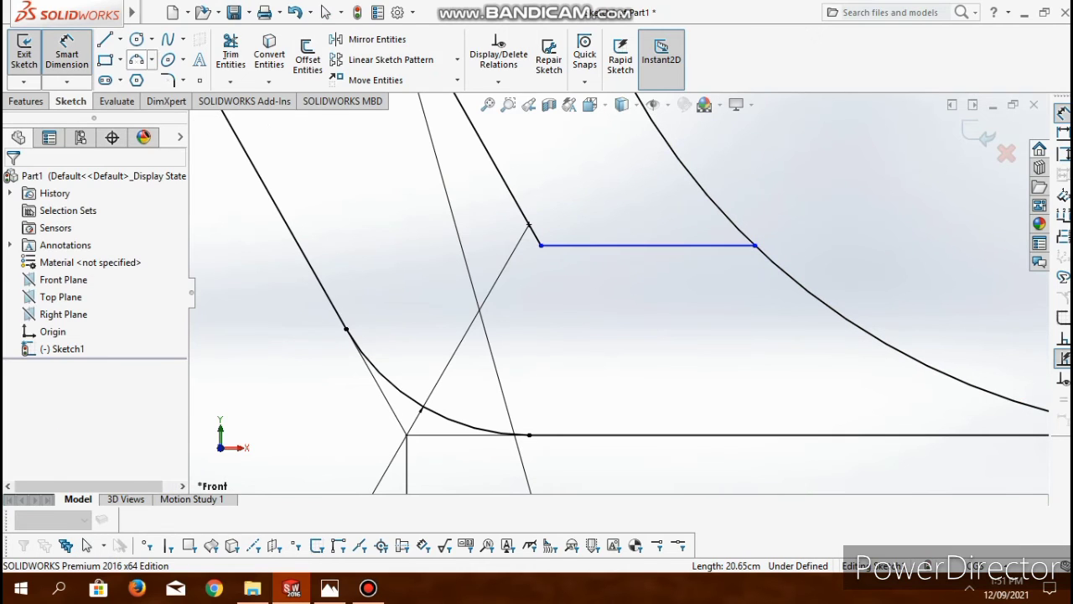
- Sketch a 3 point arc of about 3.5 cm radius from the large circle to the inner outline's lower horizontal line
click(137, 60)
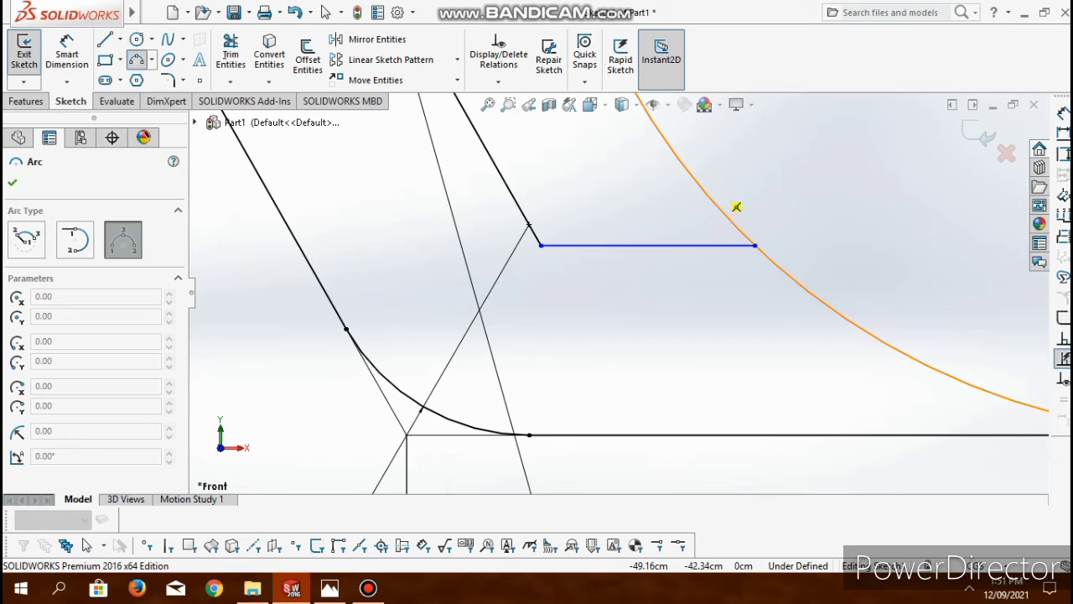
click(709, 199)
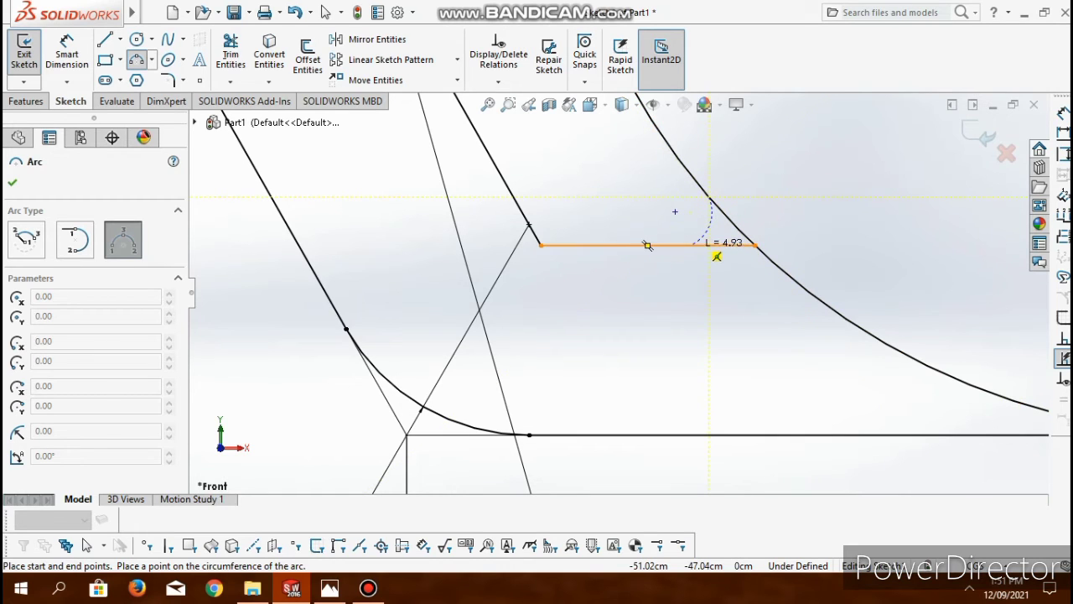
click(717, 252)
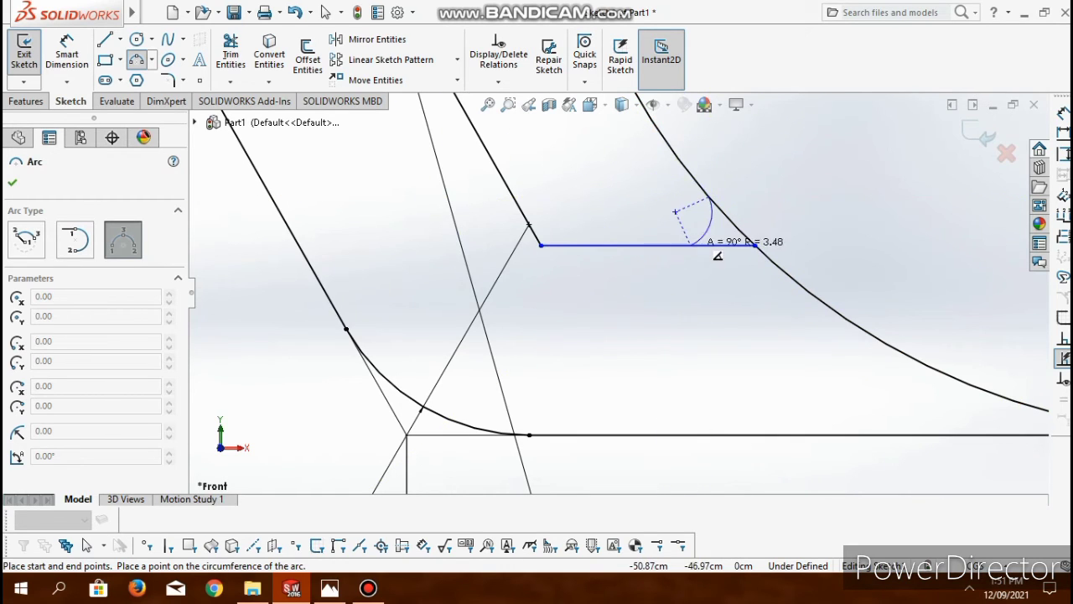
click(712, 222)
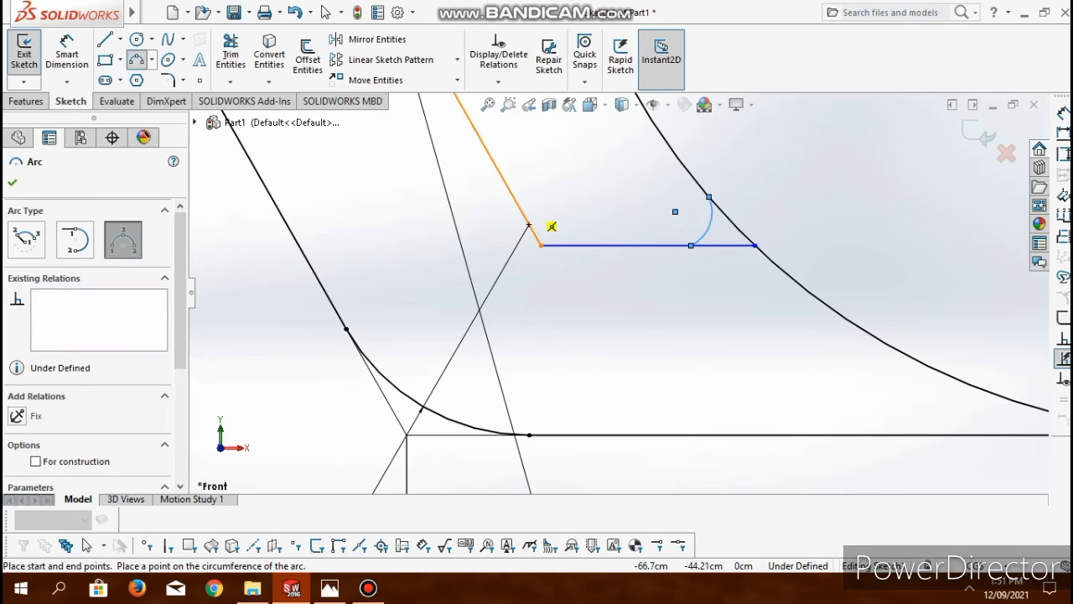
key(Escape)
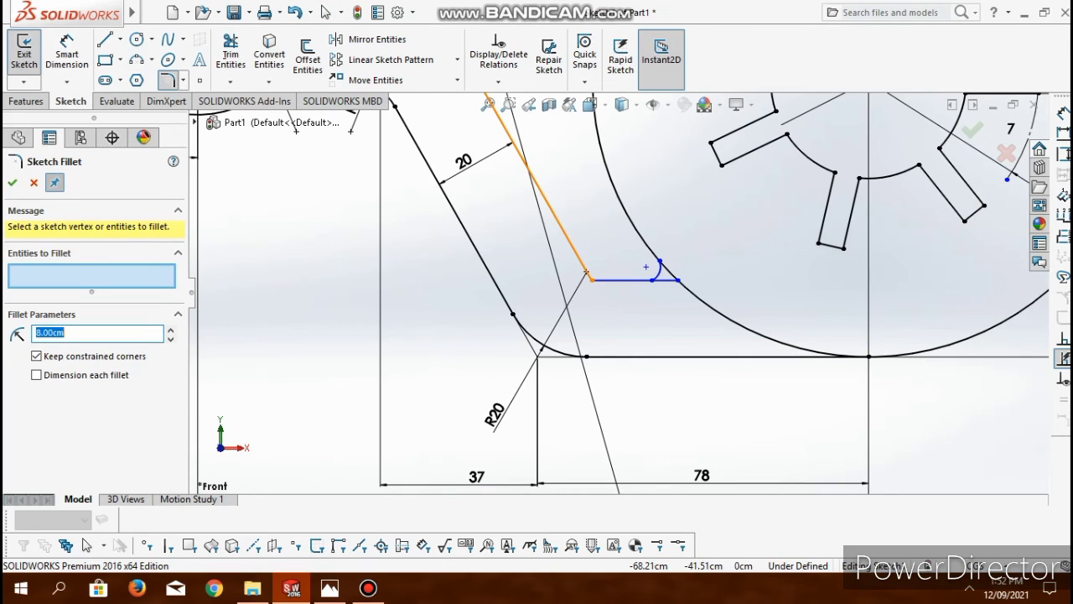
- Add an 8 cm sketch fillet between the inner slanted line and the inner outline's lower horizontal line
click(577, 256)
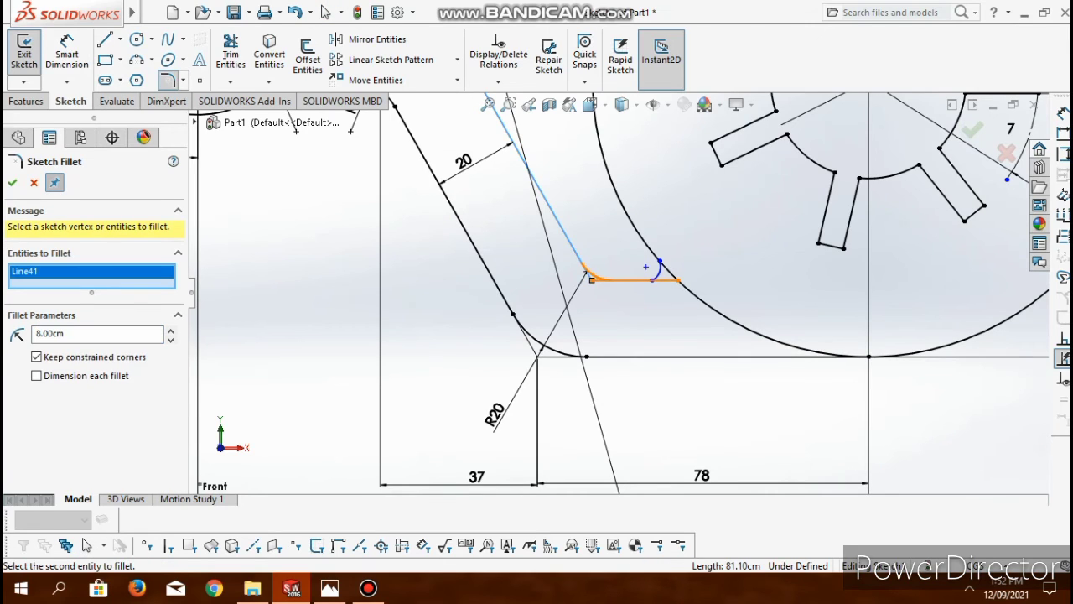
click(631, 279)
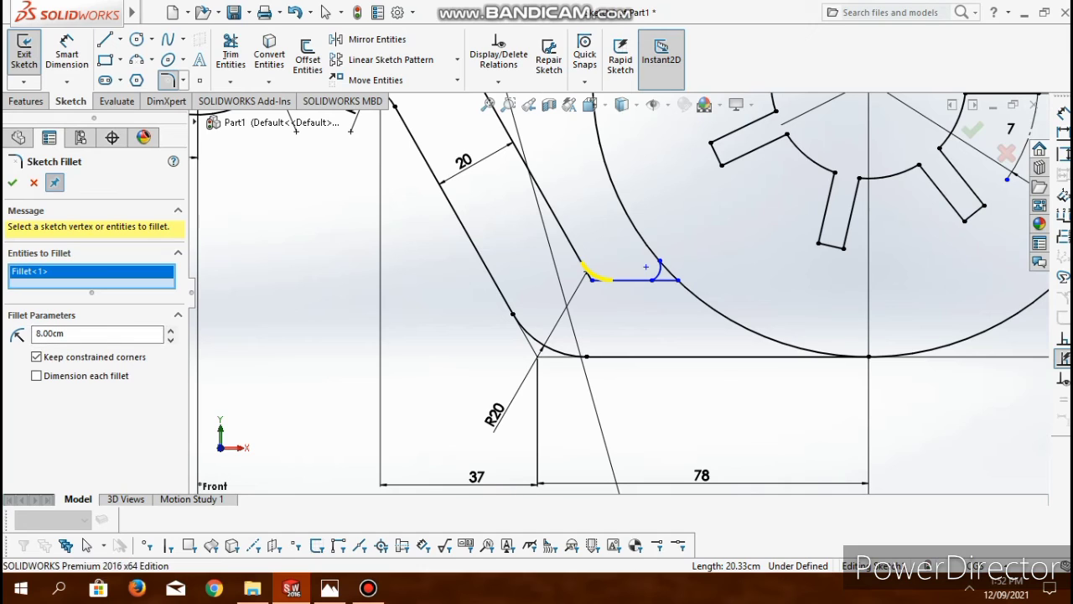
click(13, 182)
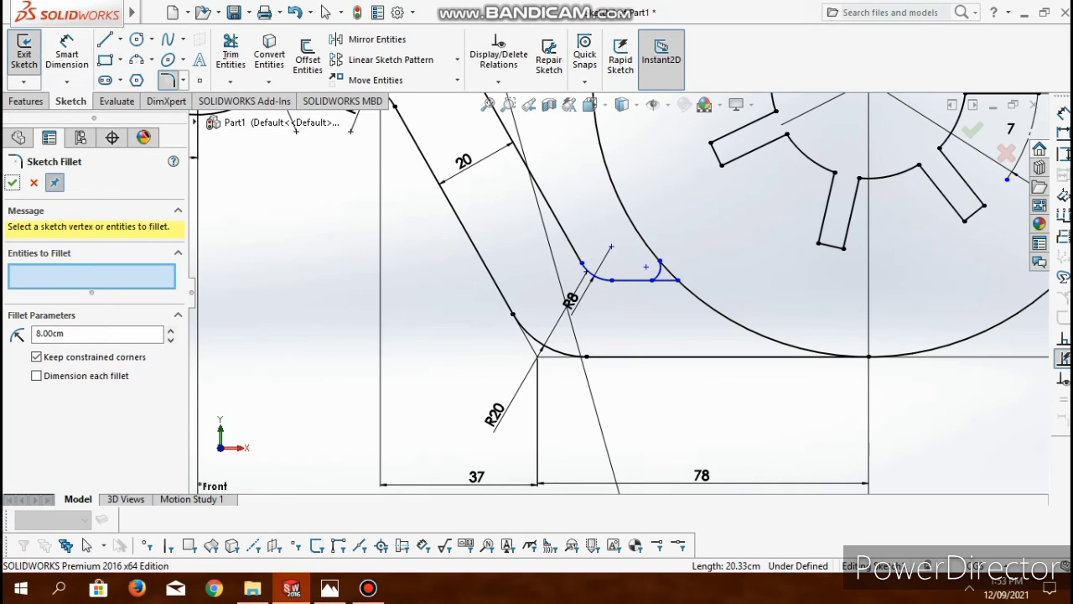
click(658, 268)
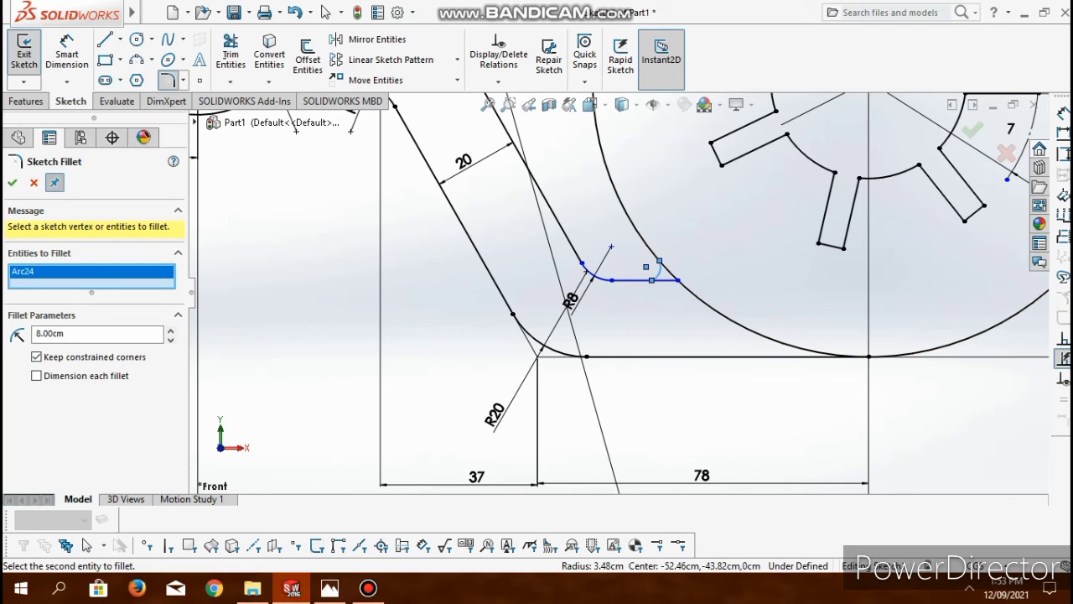
click(33, 182)
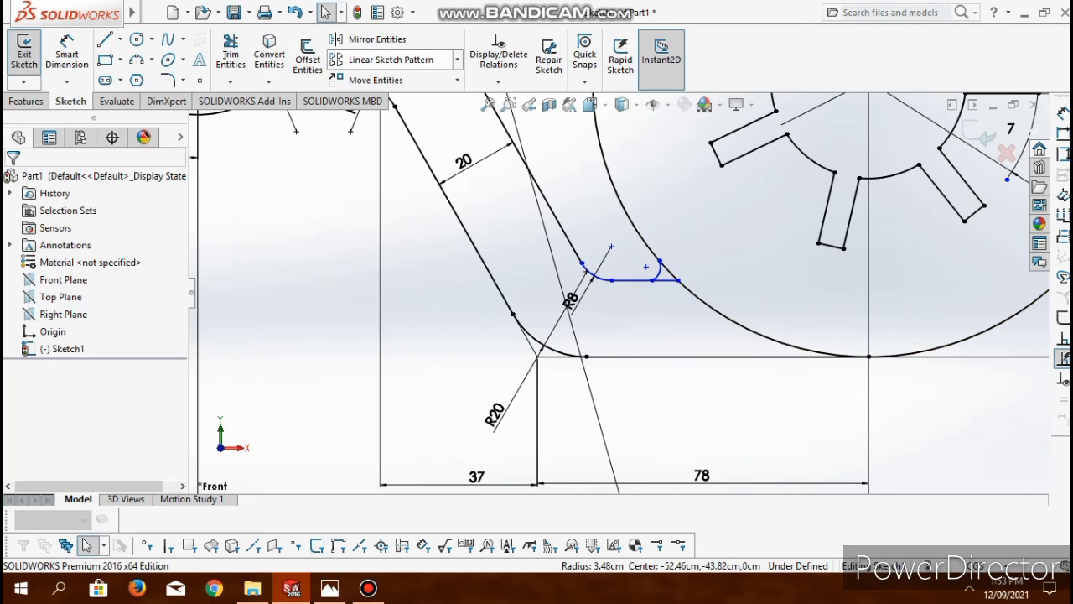
- Add a tangent relation between the small arc at the lower line's end and the large circle
click(498, 81)
click(519, 120)
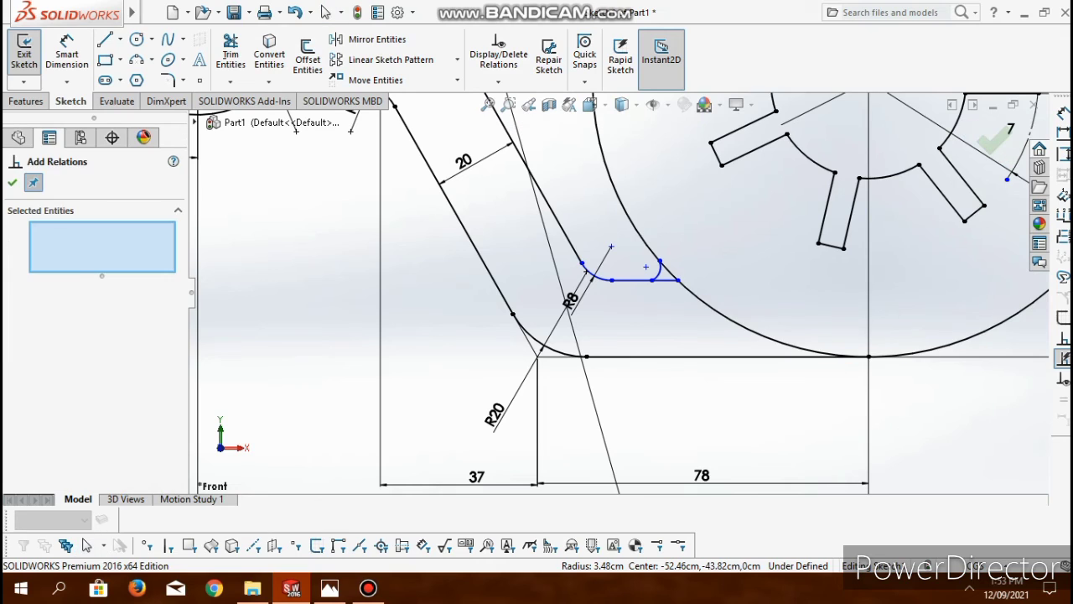
click(660, 266)
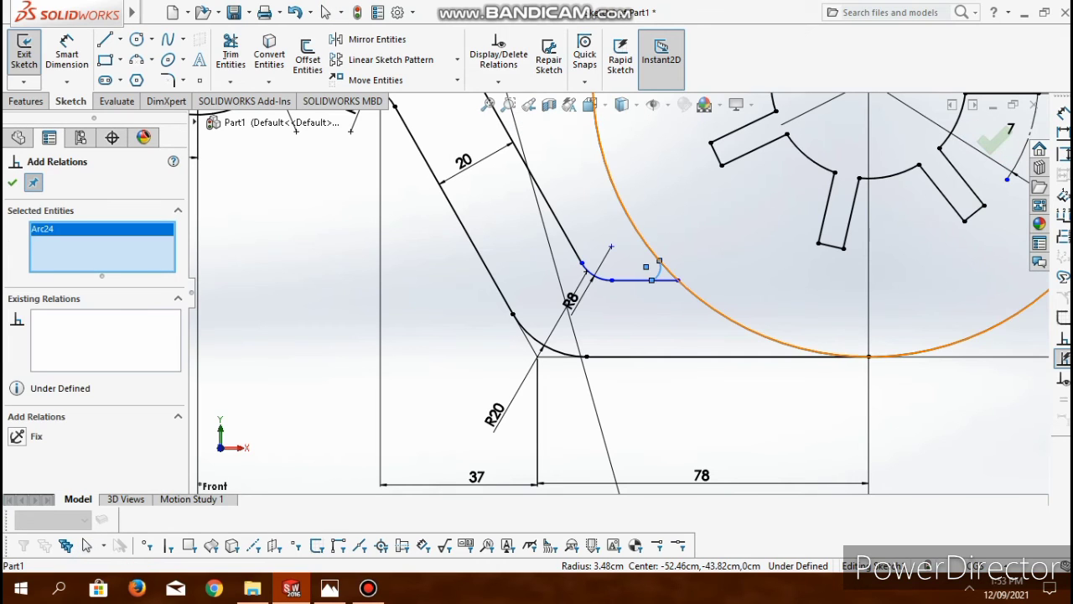
click(669, 267)
click(42, 454)
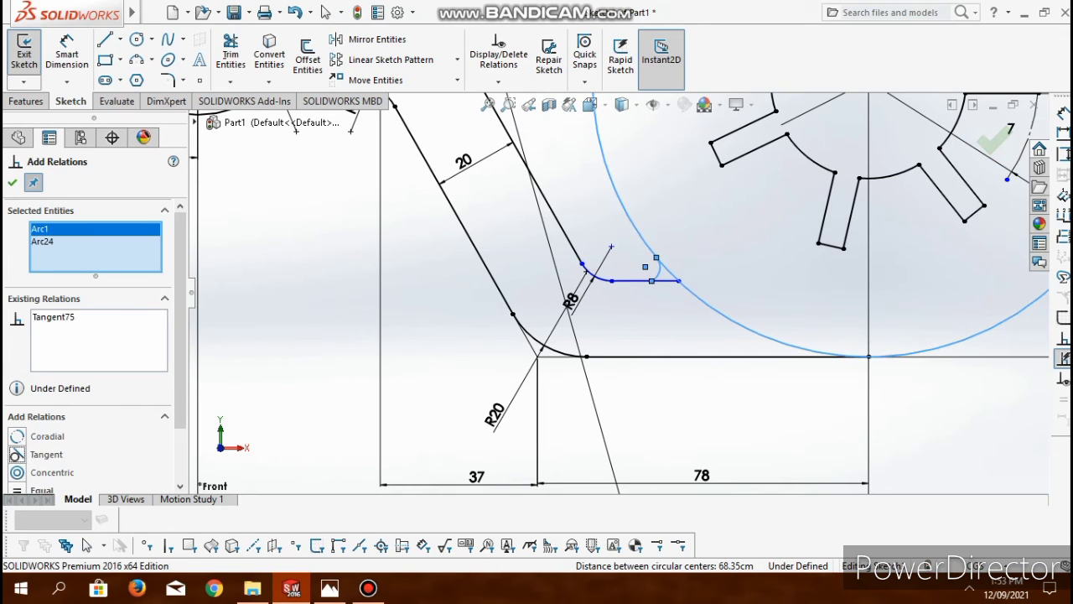
- Add a tangent relation between the small arc and the inner outline's lower horizontal line
key(Escape)
click(645, 281)
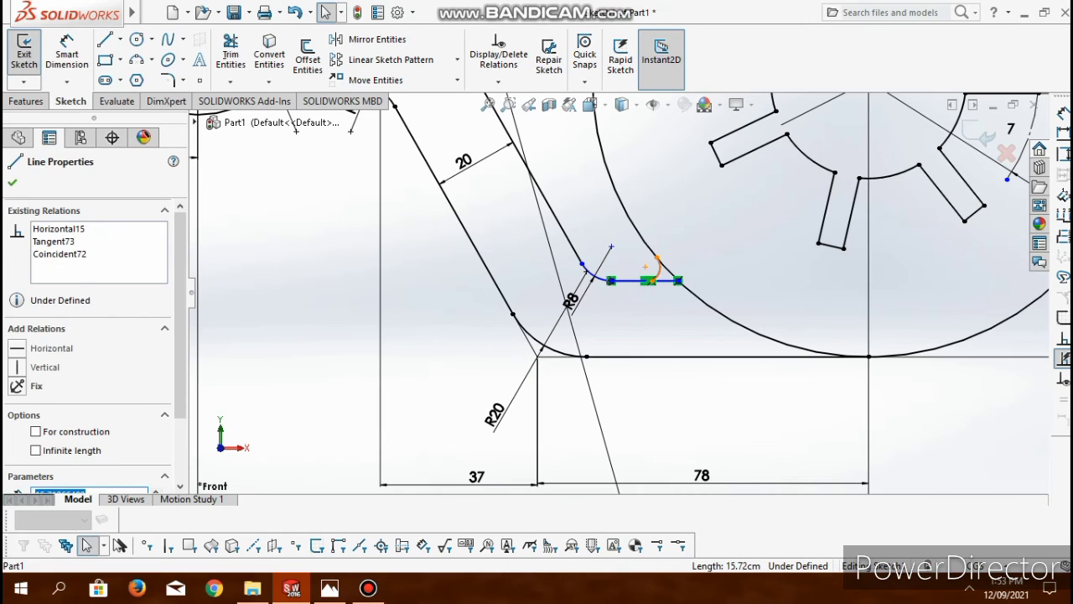
ctrl+click(659, 266)
click(42, 436)
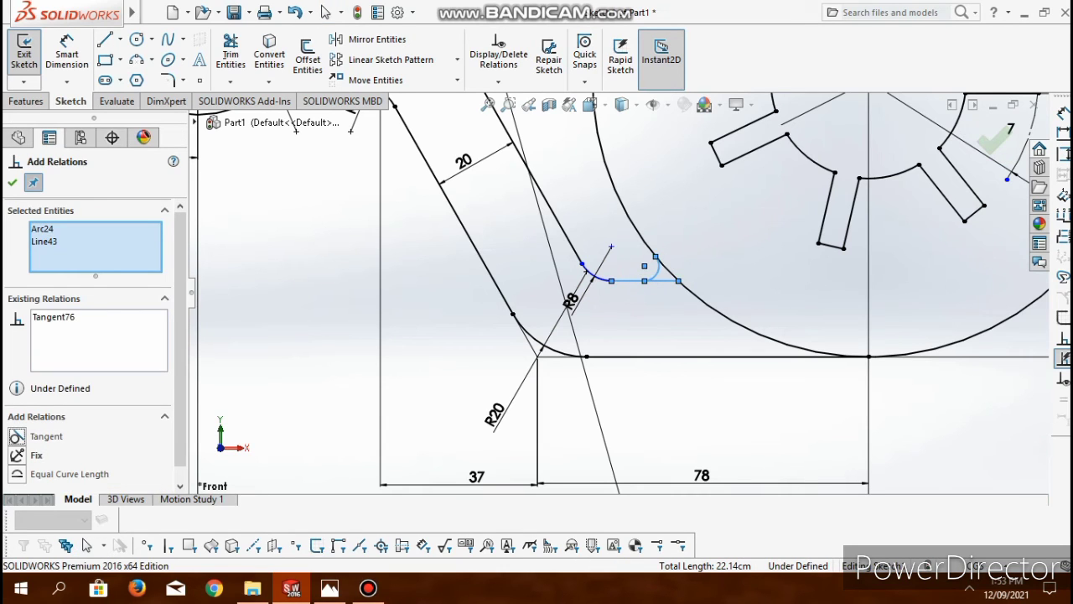
key(Escape)
click(594, 275)
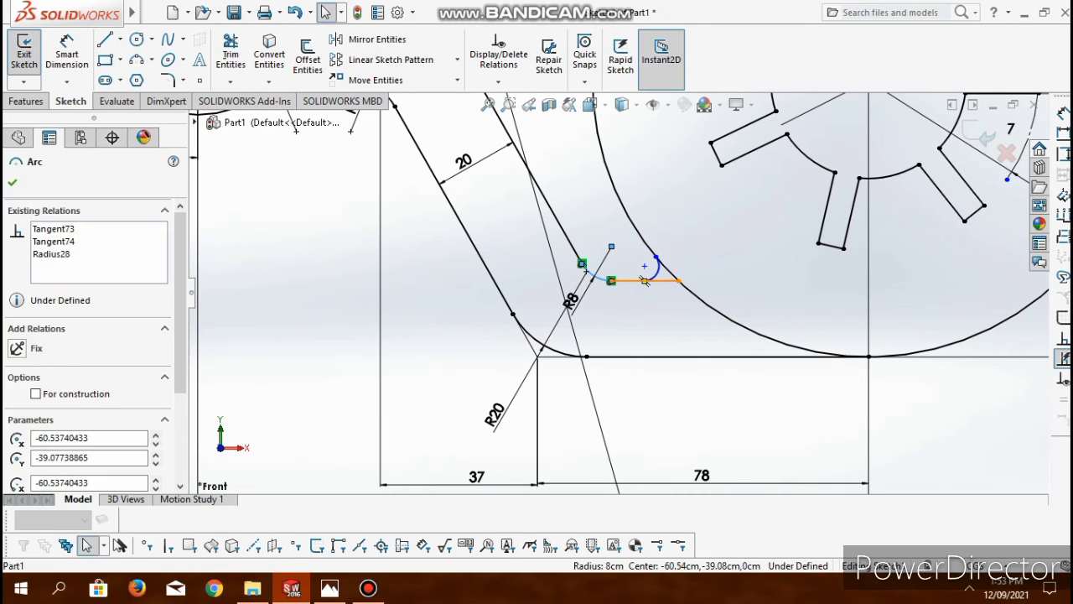
ctrl+click(645, 281)
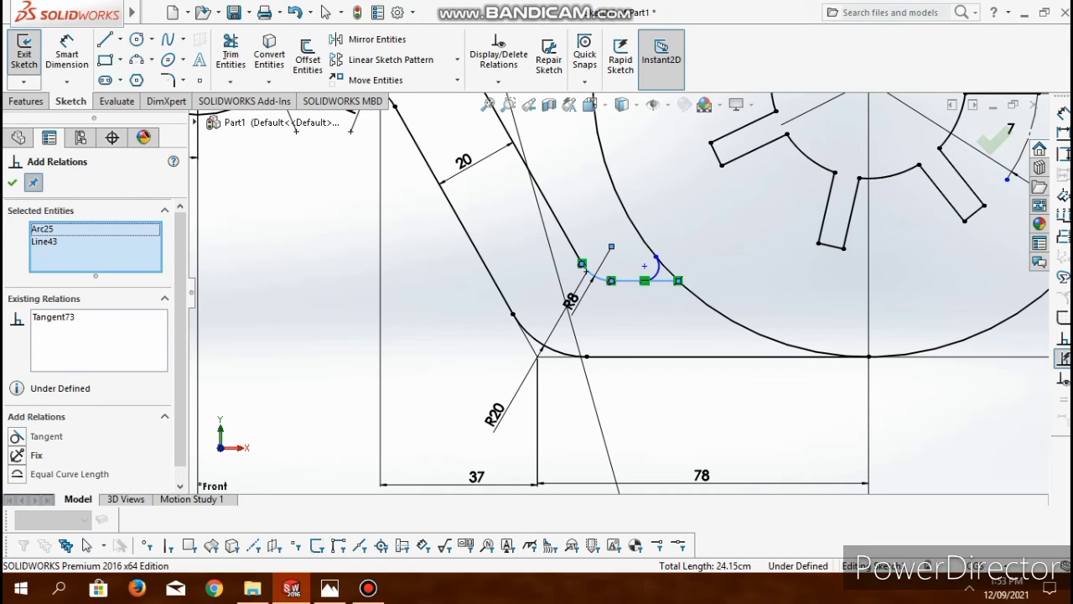
key(Escape)
click(580, 261)
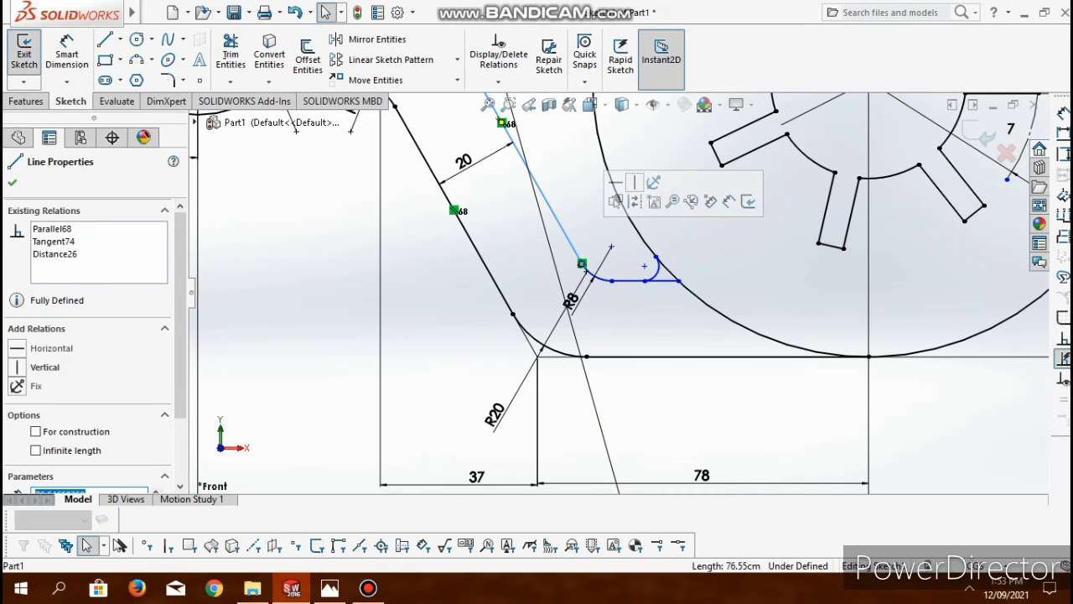
- Trim the inner lower horizontal line beyond the small arc and dimension it 20 cm from the outer lower line
click(230, 52)
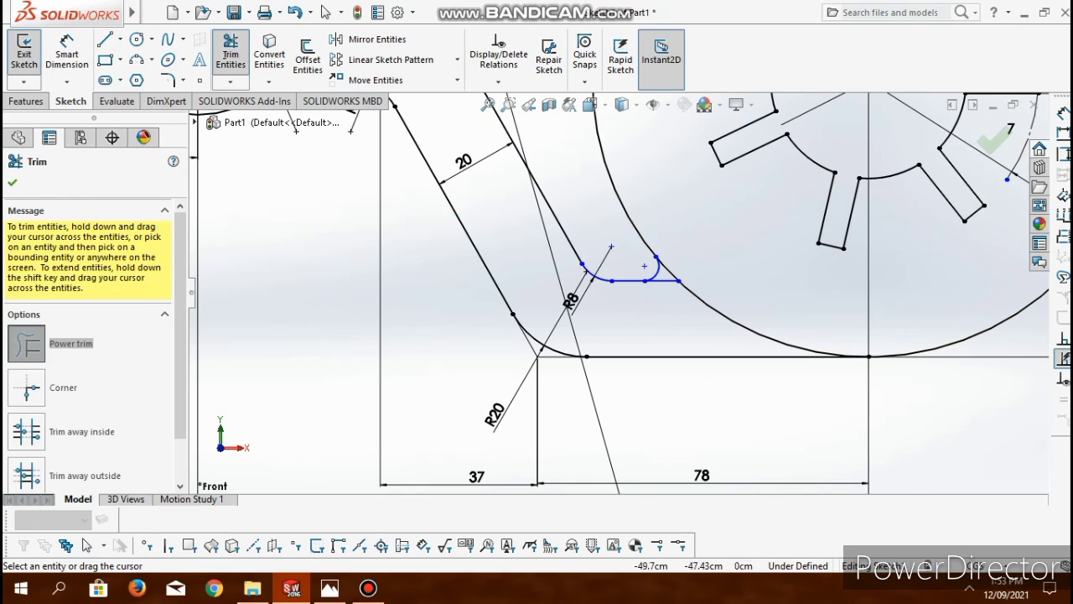
click(86, 545)
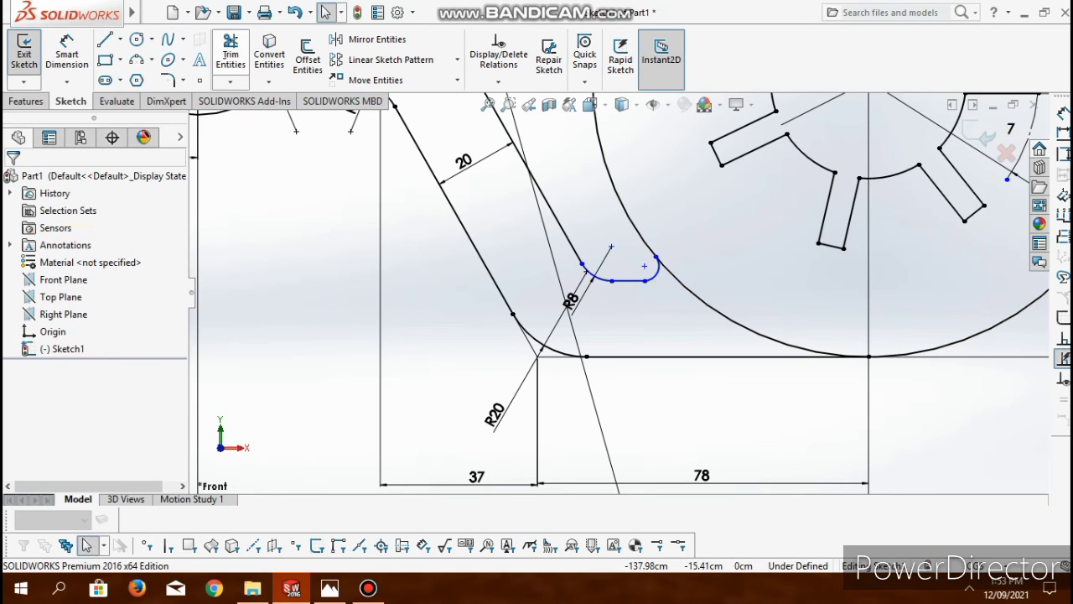
click(67, 52)
click(628, 281)
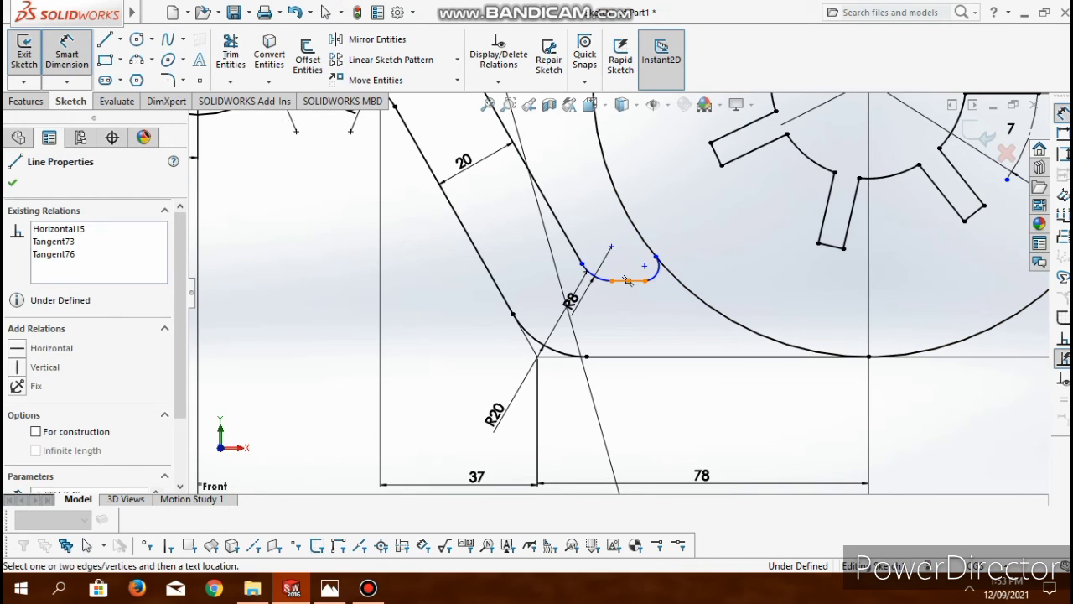
click(625, 356)
click(634, 331)
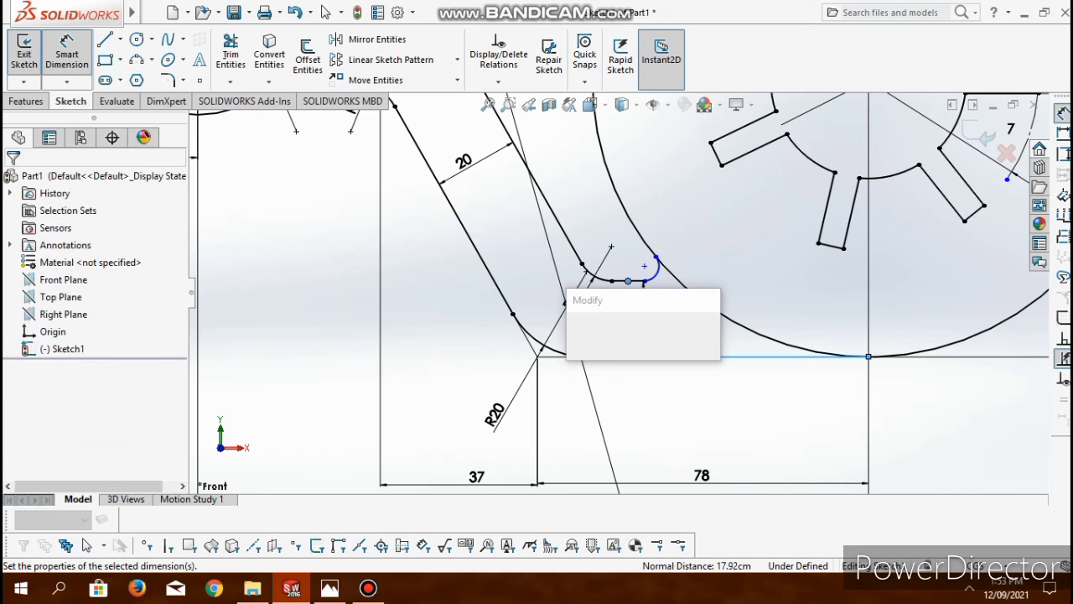
text(20)
key(Return)
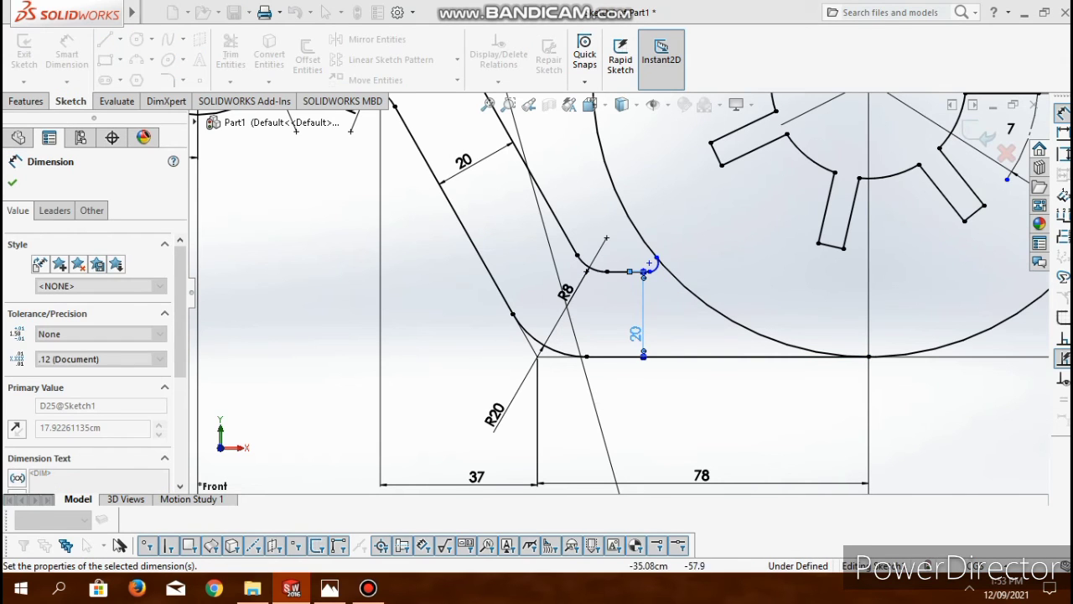
key(Escape)
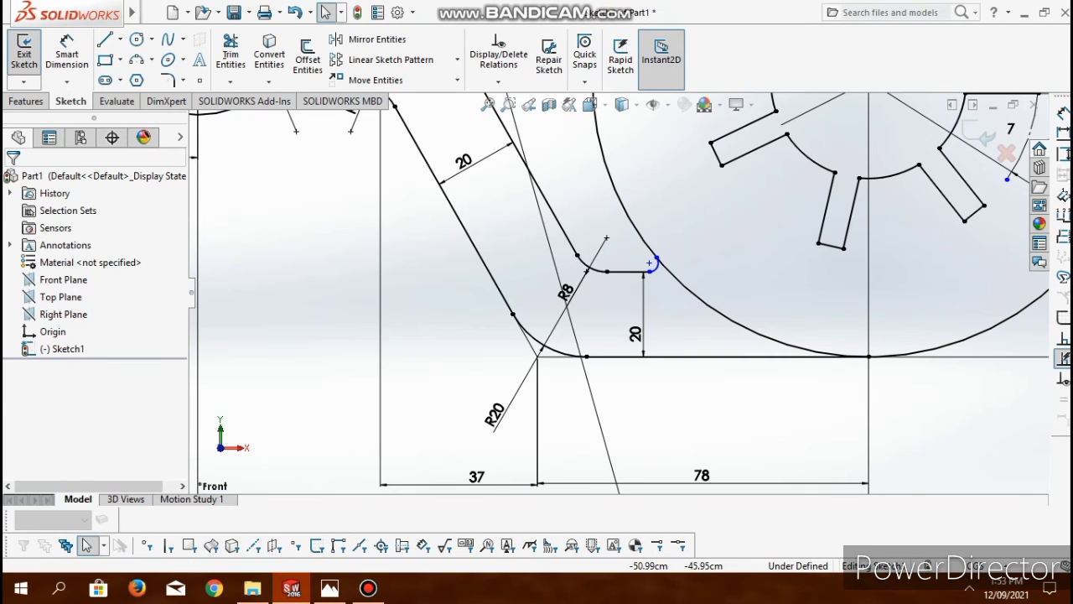
- Dimension the small arc beside the large circle with a 5 cm radius
click(651, 264)
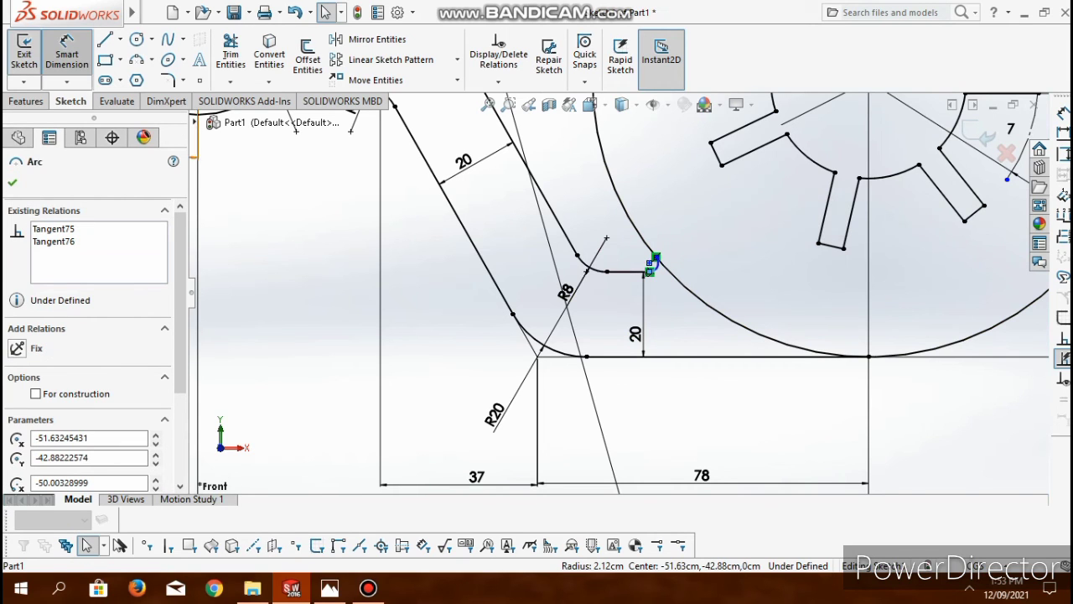
click(67, 54)
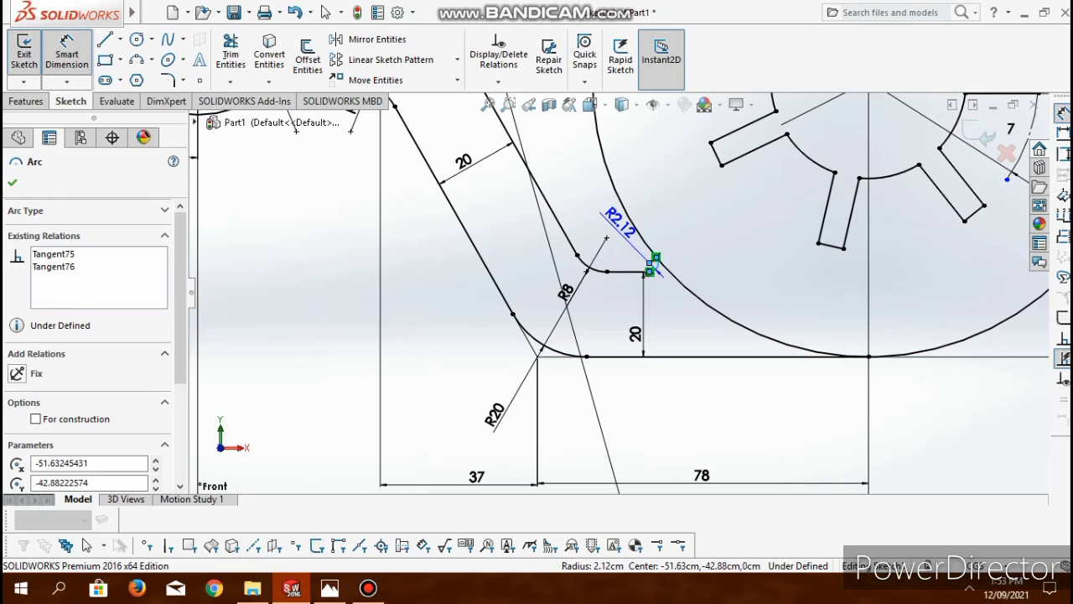
click(651, 267)
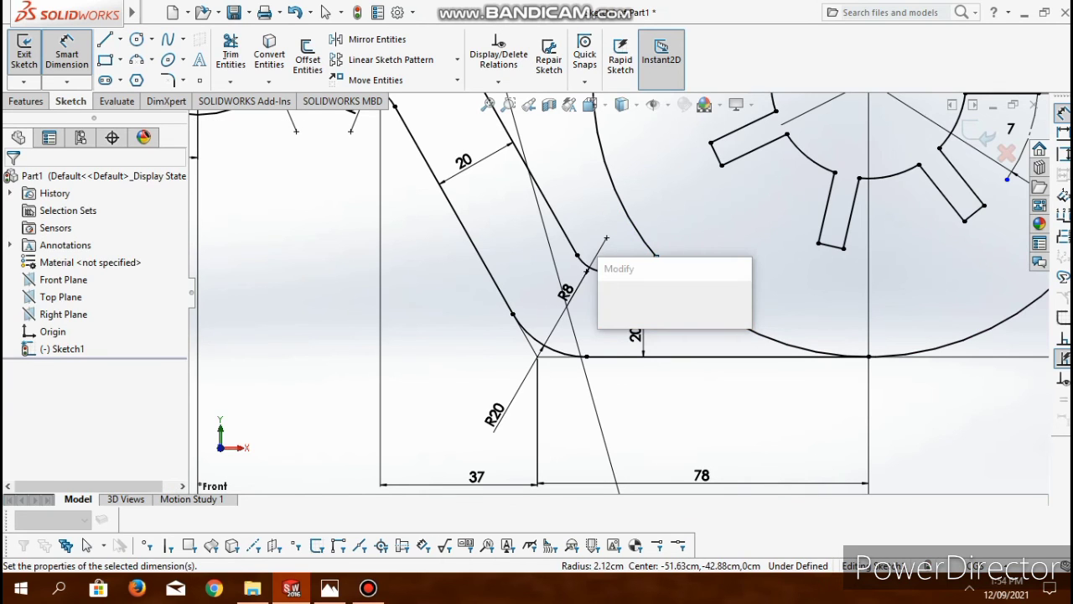
text(5)
key(Return)
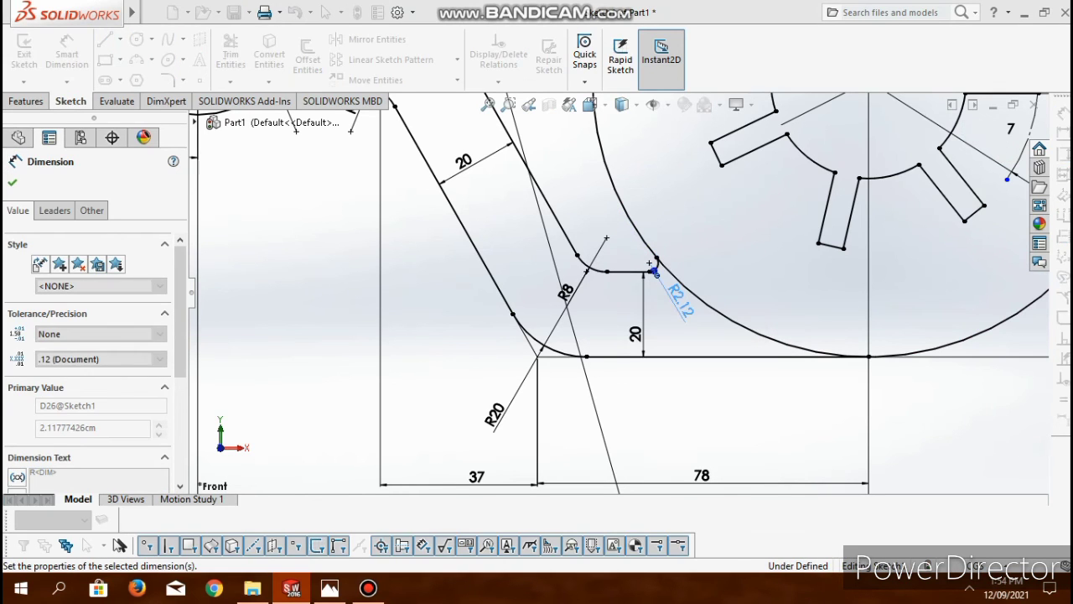
click(505, 262)
- Add a 14 cm sketch fillet between the inner outline's upper horizontal line and the inner slanted line
scroll(509, 220, up, 5)
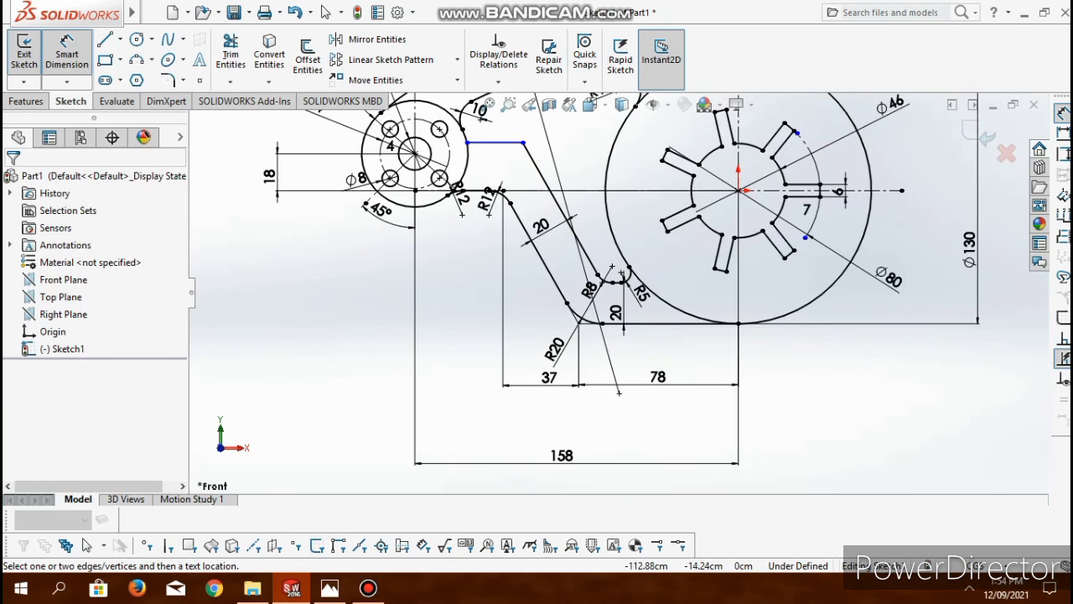
scroll(533, 152, down, 1)
scroll(522, 130, down, 5)
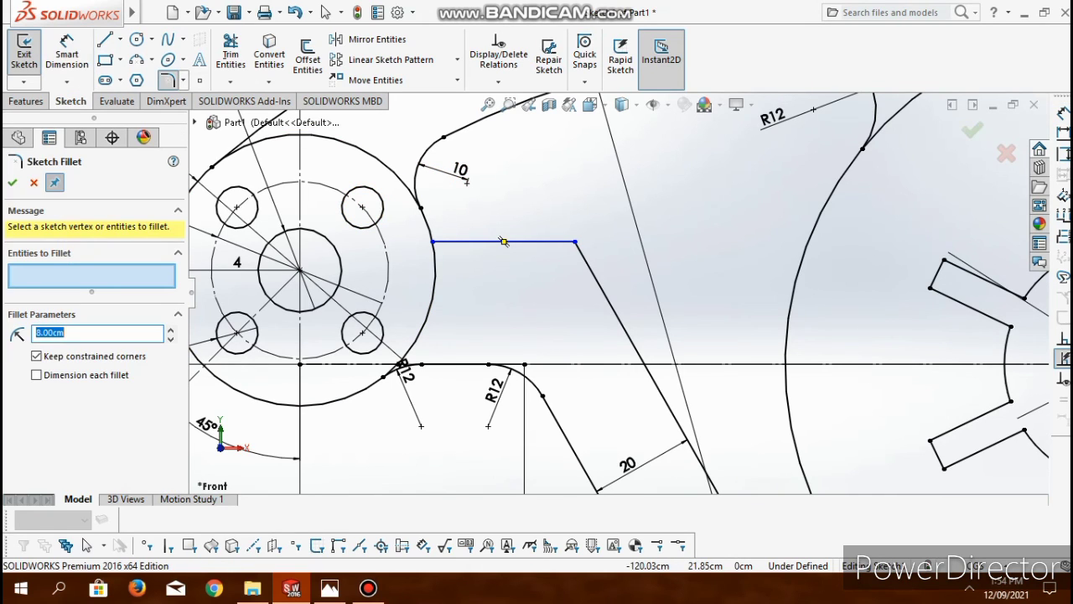
click(504, 242)
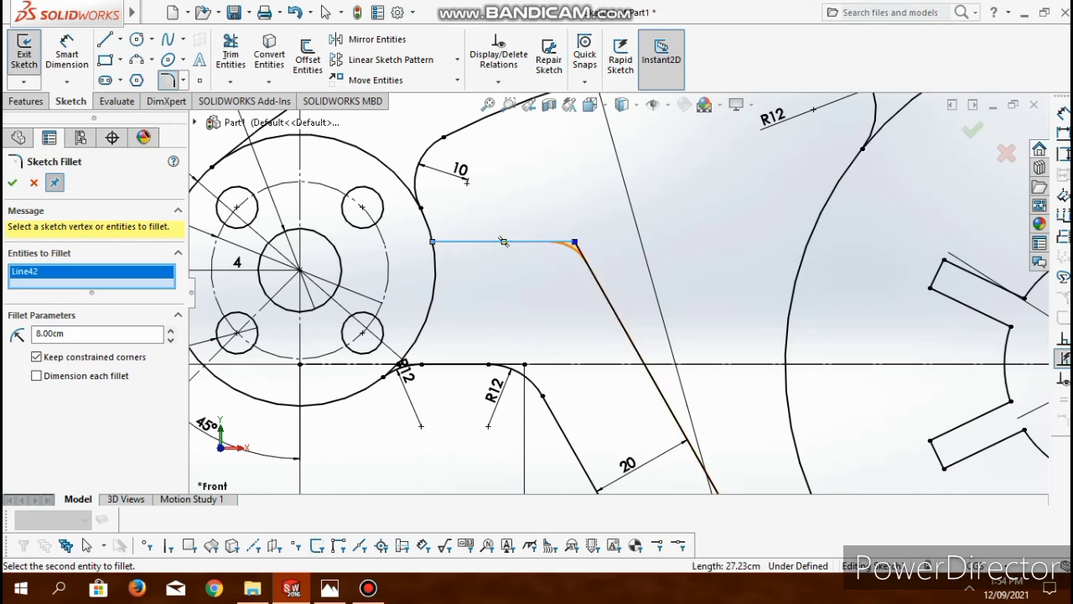
click(602, 289)
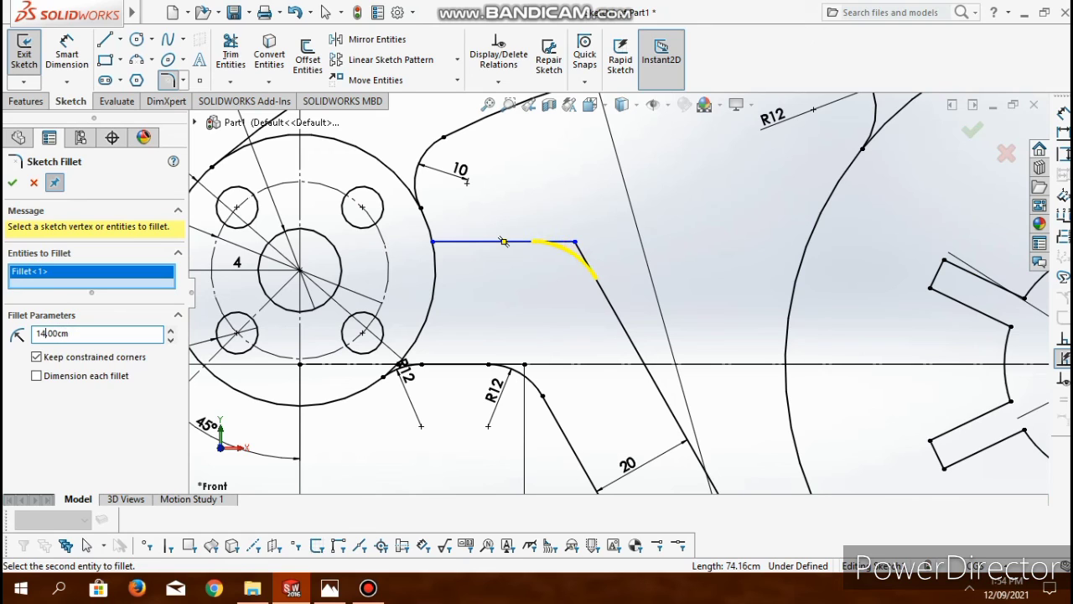
click(12, 182)
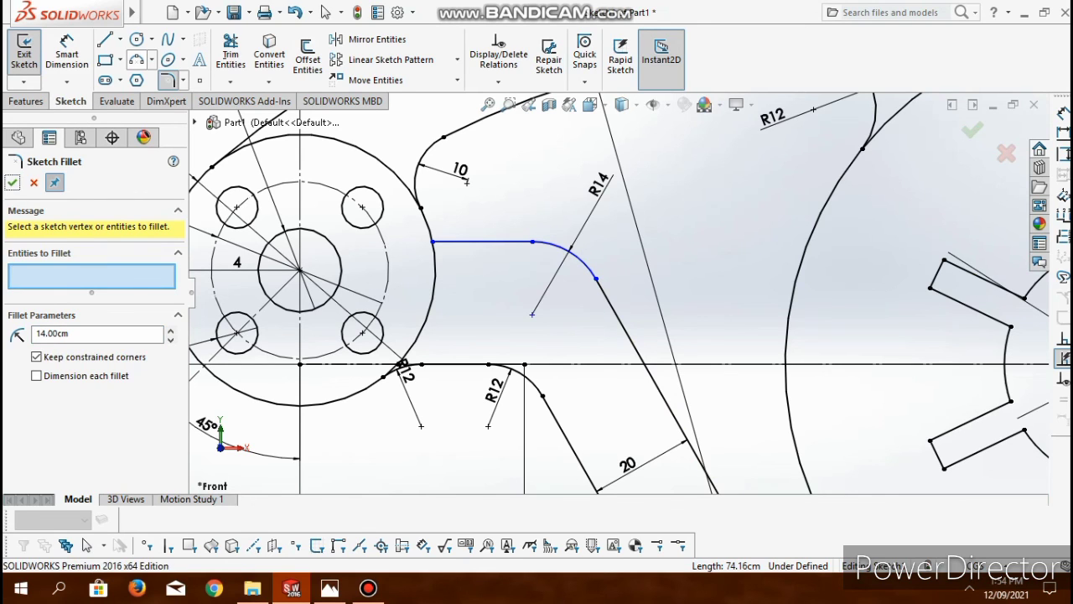
- Sketch a 3 point arc of about 3.8 cm radius from the hub's outer circle to the upper horizontal line and trim the line's excess end
click(136, 60)
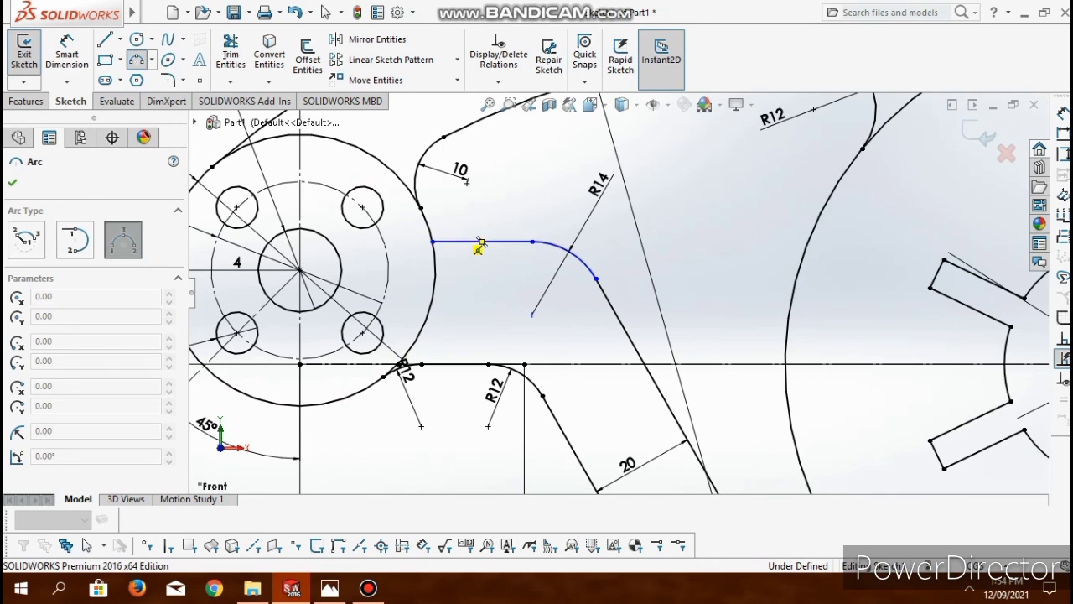
click(428, 226)
click(452, 239)
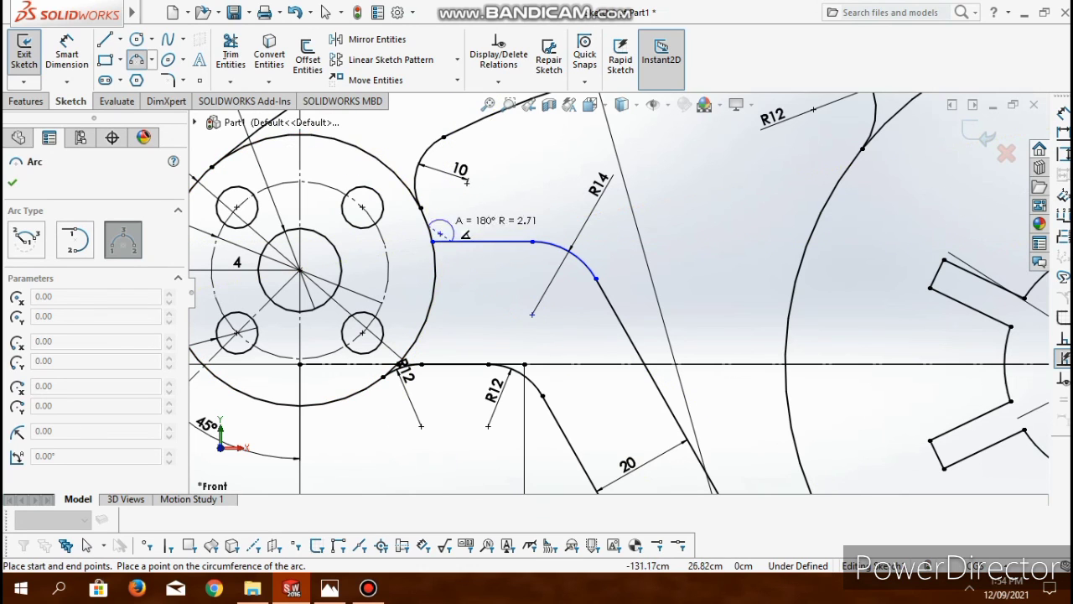
scroll(436, 241, down, 5)
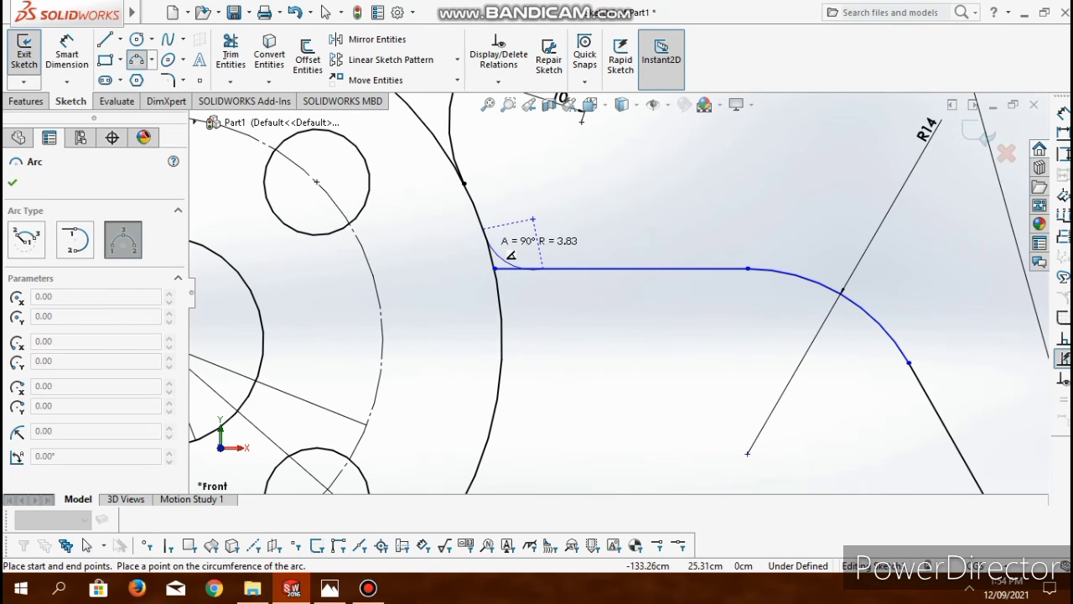
click(587, 279)
key(Escape)
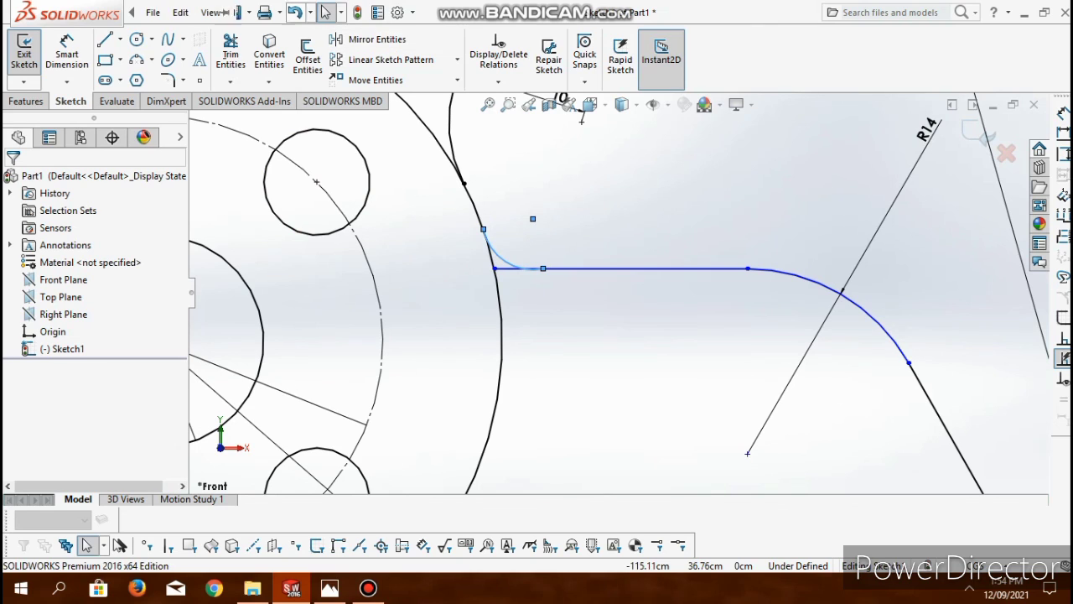
click(230, 54)
key(Escape)
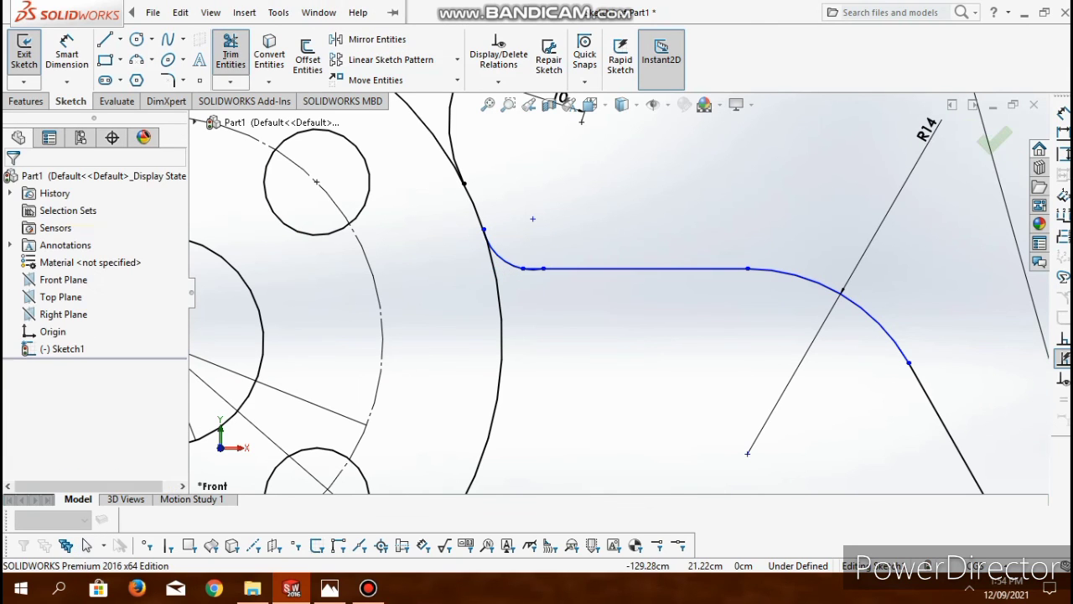
- Add a tangent relation between the new small arc and the hub's outer circle
click(505, 261)
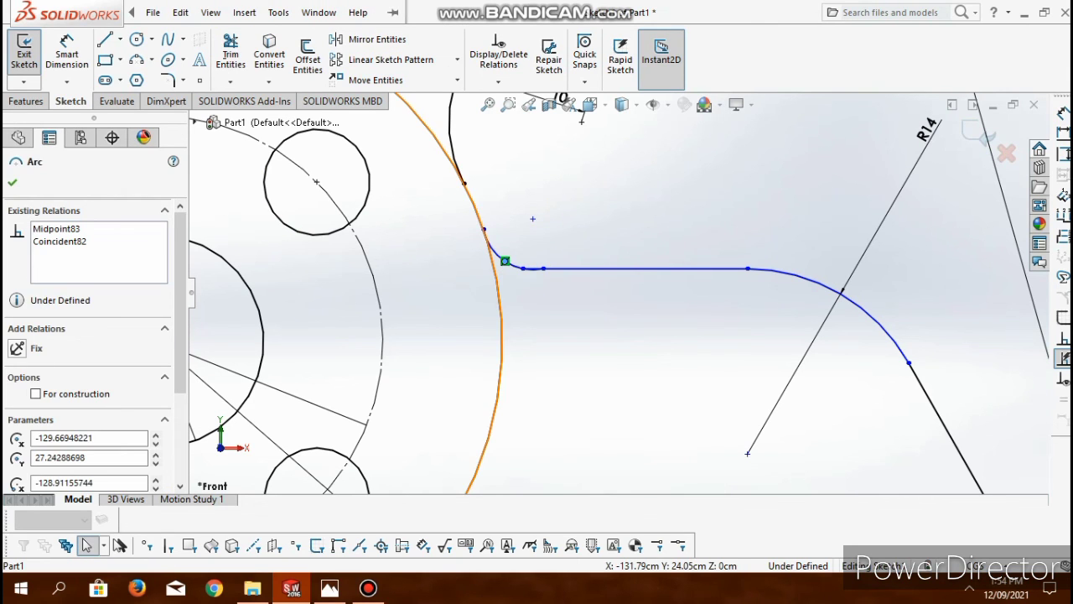
key(Escape)
click(505, 262)
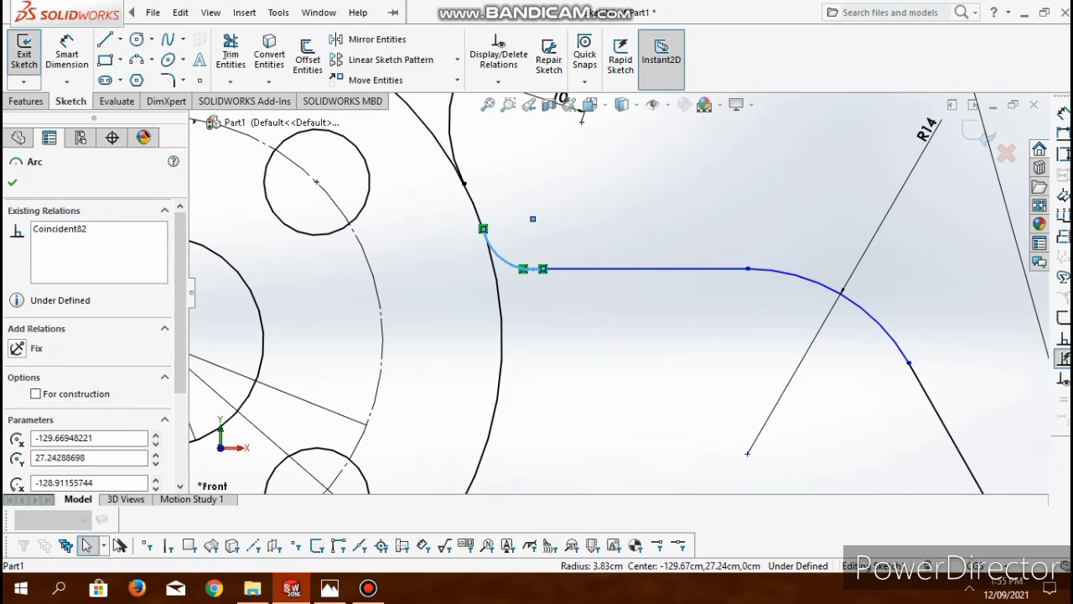
ctrl+click(496, 277)
click(17, 456)
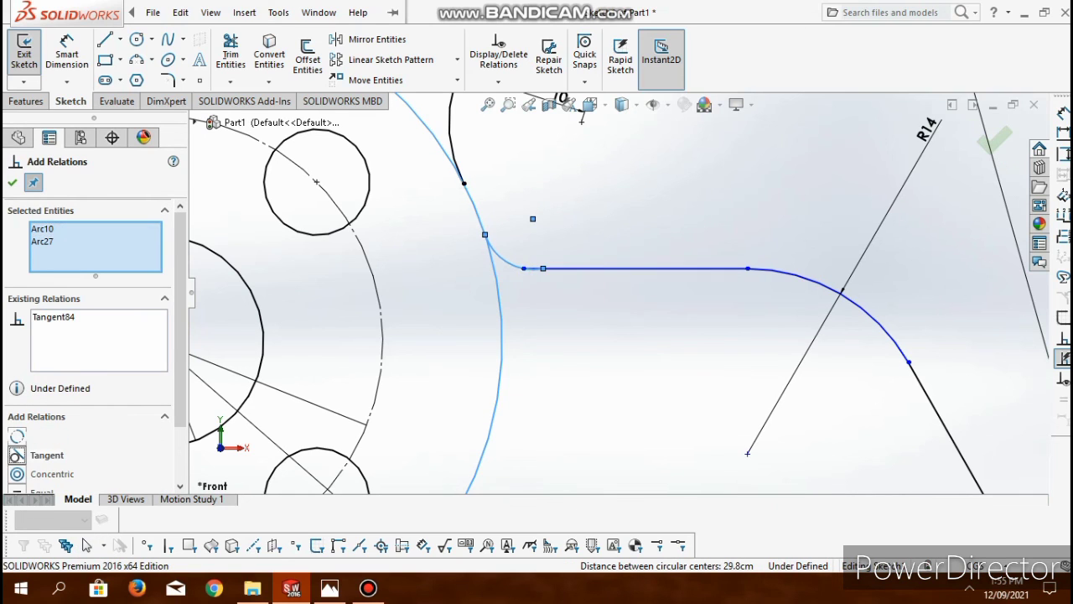
key(Escape)
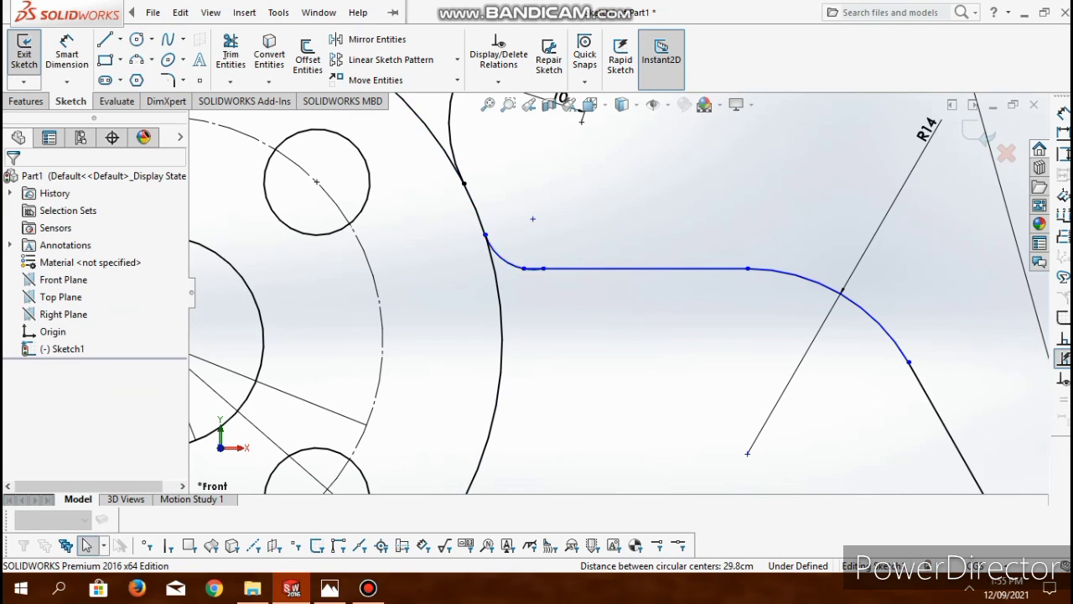
- Add a tangent relation between the small arc at the hub and the inner outline's upper horizontal line
click(504, 262)
click(635, 268)
click(17, 437)
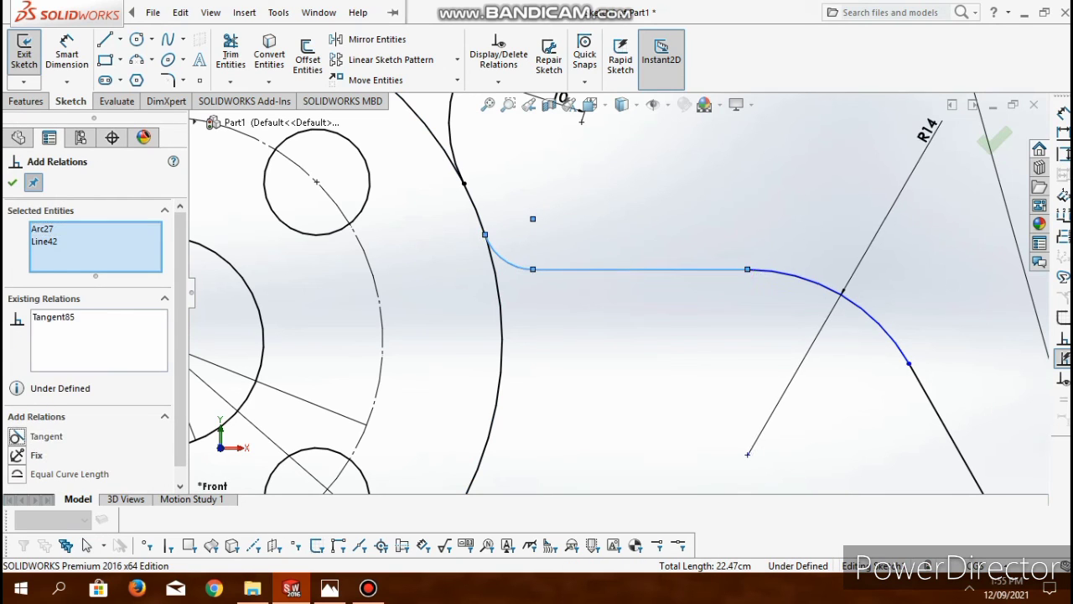
- Dimension the small arc between the hub's outer circle and the inner outline's upper horizontal line with a 5 cm radius
click(67, 55)
click(504, 260)
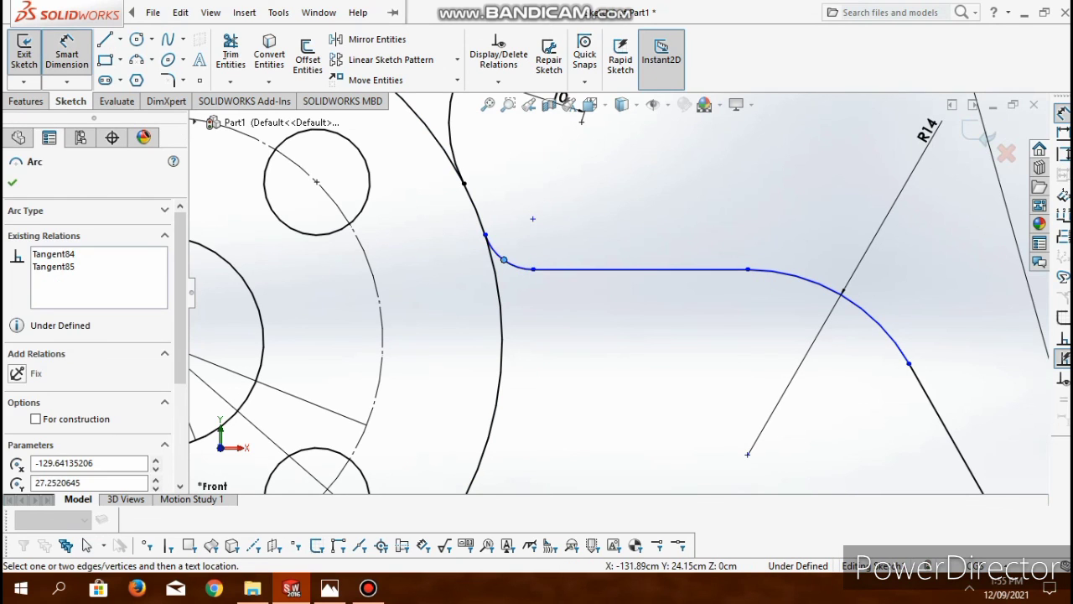
click(543, 228)
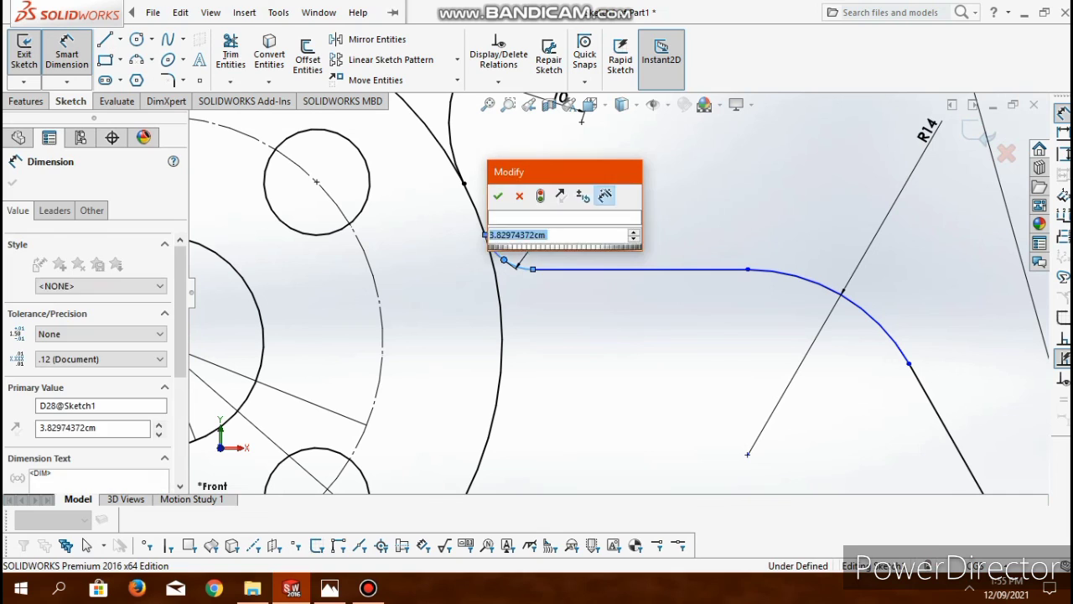
text(5)
key(Return)
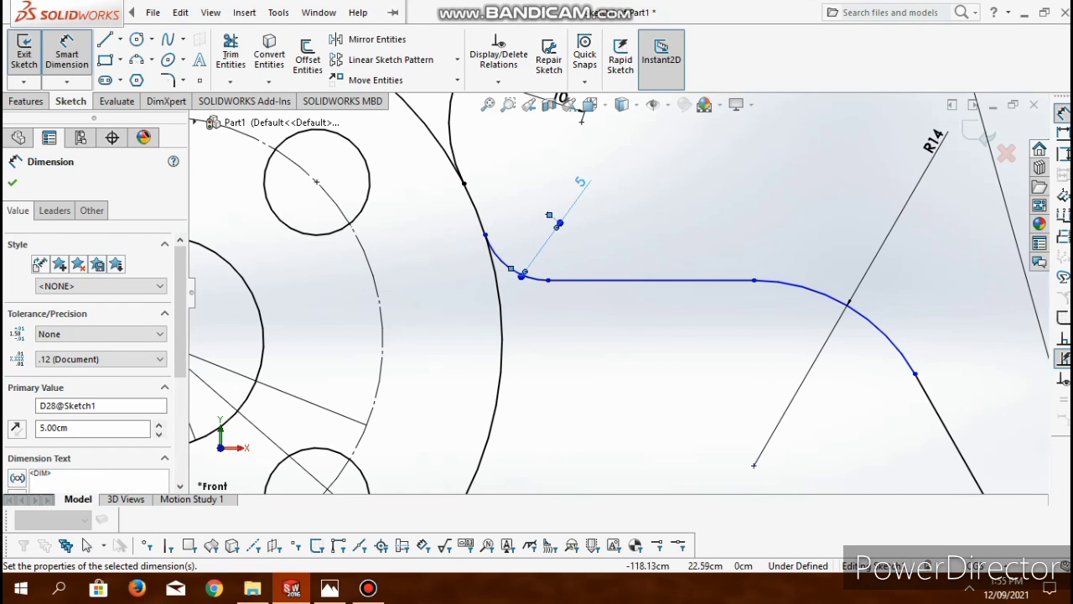
scroll(651, 279, up, 5)
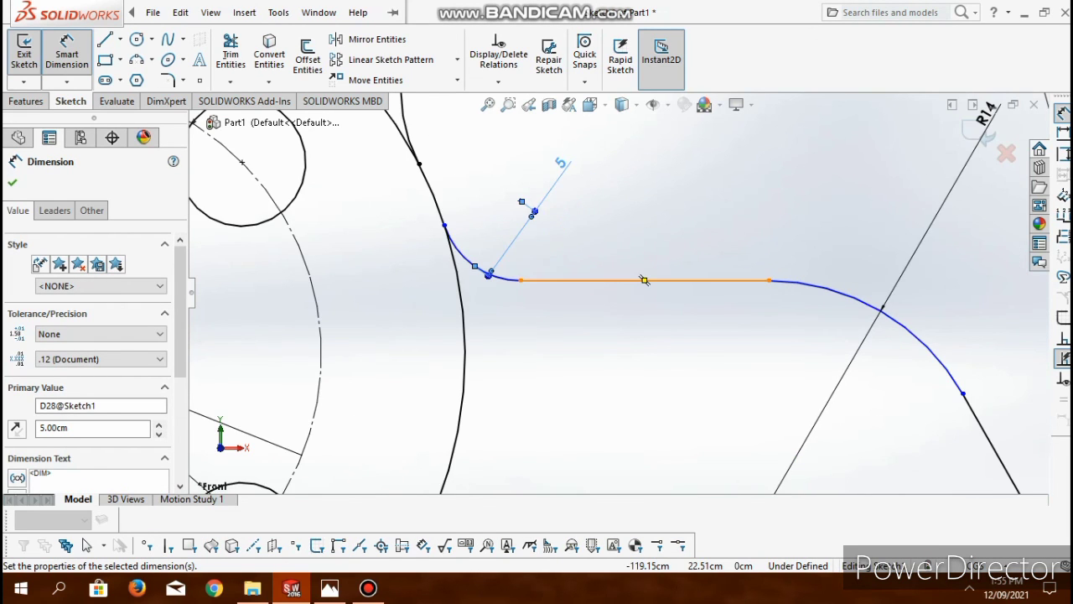
key(Escape)
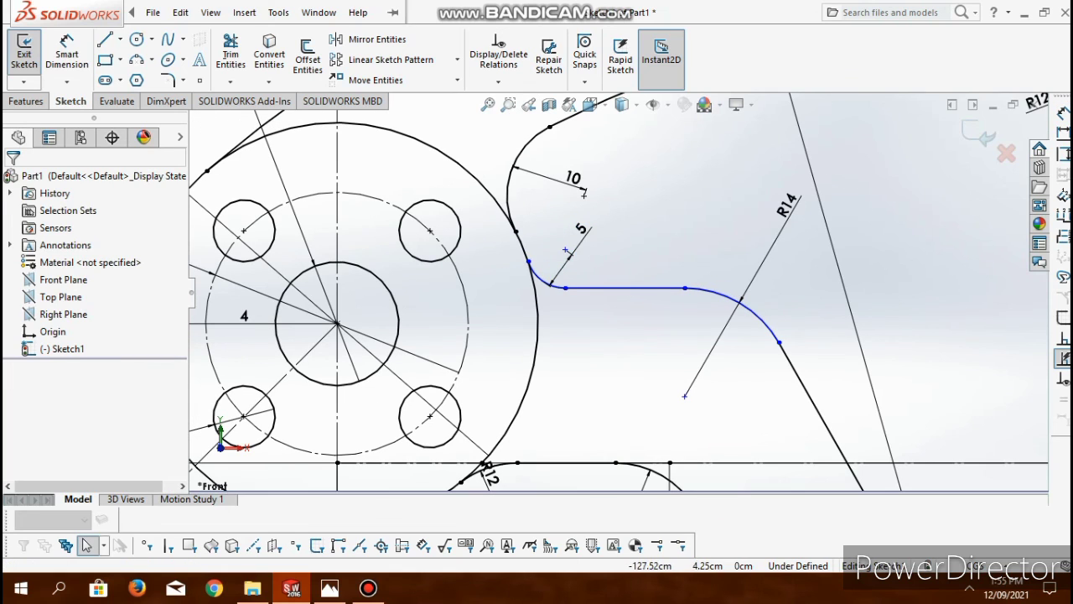
click(626, 288)
click(740, 301)
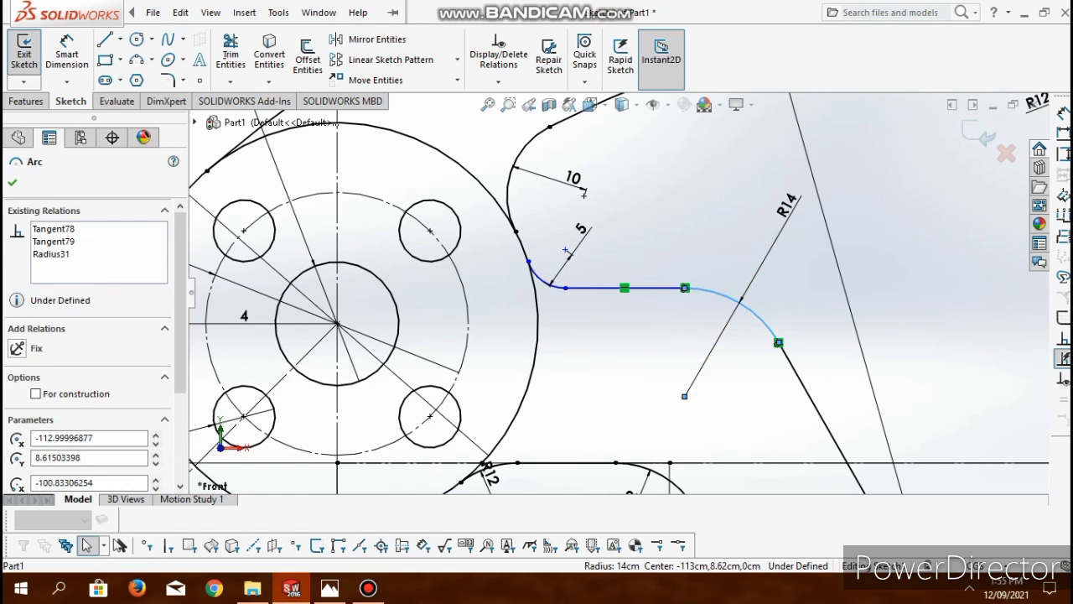
key(Escape)
- Dimension the vertical distance between the inner outline's upper horizontal line and the horizontal line below it as 20 cm
ctrl+middle_drag(233, 307, 229, 280)
click(67, 52)
click(587, 261)
click(575, 436)
click(570, 369)
text(20)
key(Return)
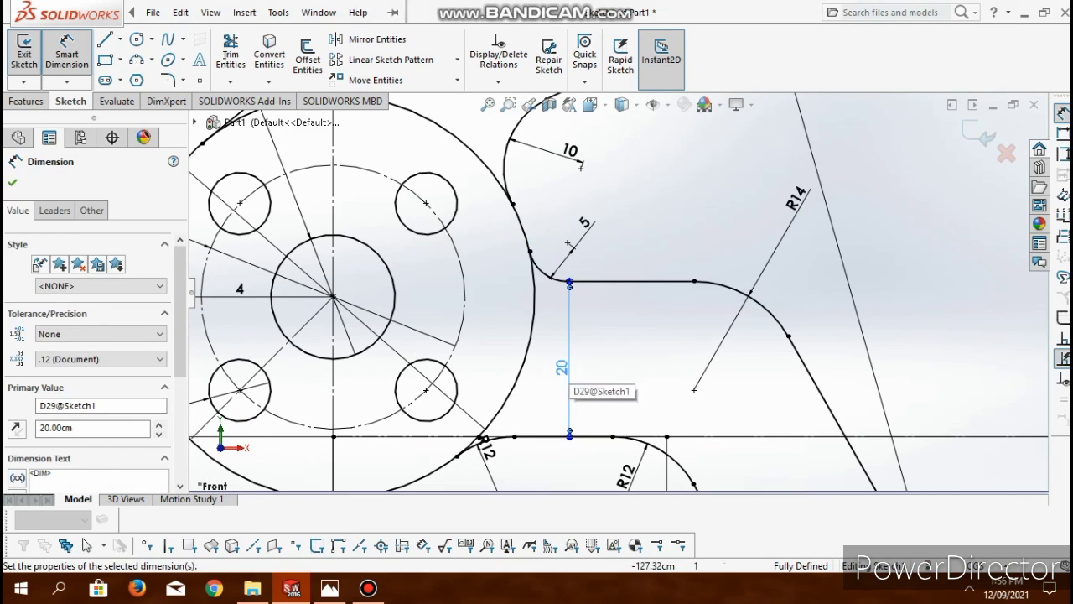
- Reposition the 158 cm overall dimension and move both R12 labels plus the R20, R8 and R5 labels to clearer spots around the link's lower arm
scroll(539, 251, up, 1)
scroll(665, 321, up, 9)
drag(665, 472, 668, 452)
scroll(935, 437, down, 1)
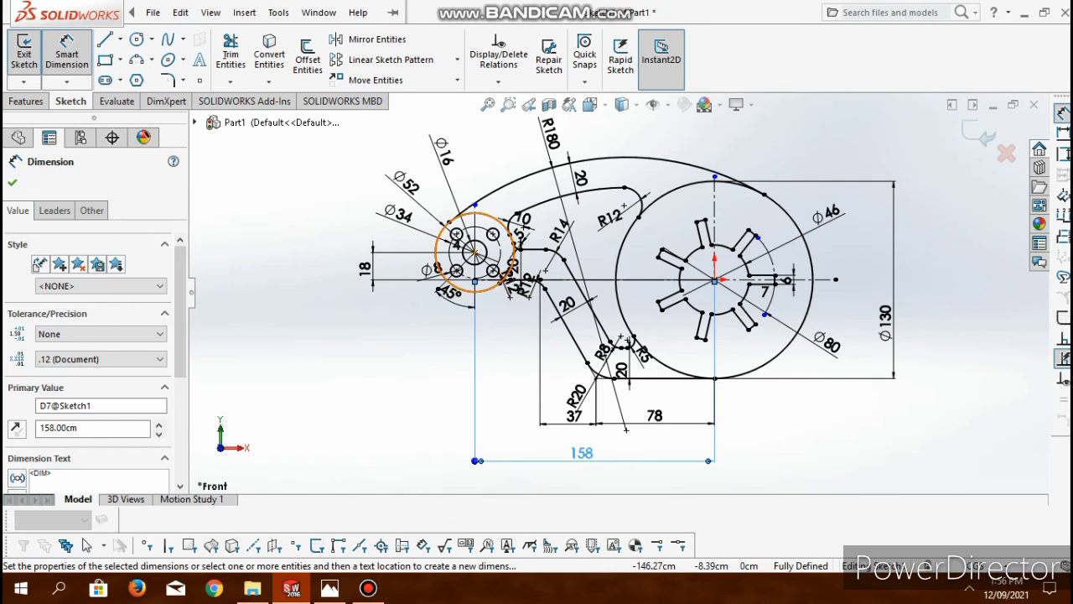
drag(509, 286, 429, 338)
drag(527, 295, 439, 377)
mouse_move(578, 398)
mouse_down()
mouse_move(570, 417)
mouse_move(513, 360)
mouse_up()
mouse_move(601, 358)
mouse_down()
mouse_move(623, 310)
mouse_move(614, 310)
mouse_up()
mouse_move(642, 354)
mouse_down()
mouse_move(649, 364)
mouse_move(624, 364)
mouse_up()
- Rearrange the 5, 10, Ø8, 45° and 4 dimensions around the small hub and shift the R180 label along the upper arc for legibility
drag(520, 238, 539, 216)
drag(521, 215, 497, 158)
drag(436, 269, 400, 297)
drag(450, 291, 438, 305)
drag(456, 245, 445, 263)
key(Escape)
drag(550, 134, 608, 132)
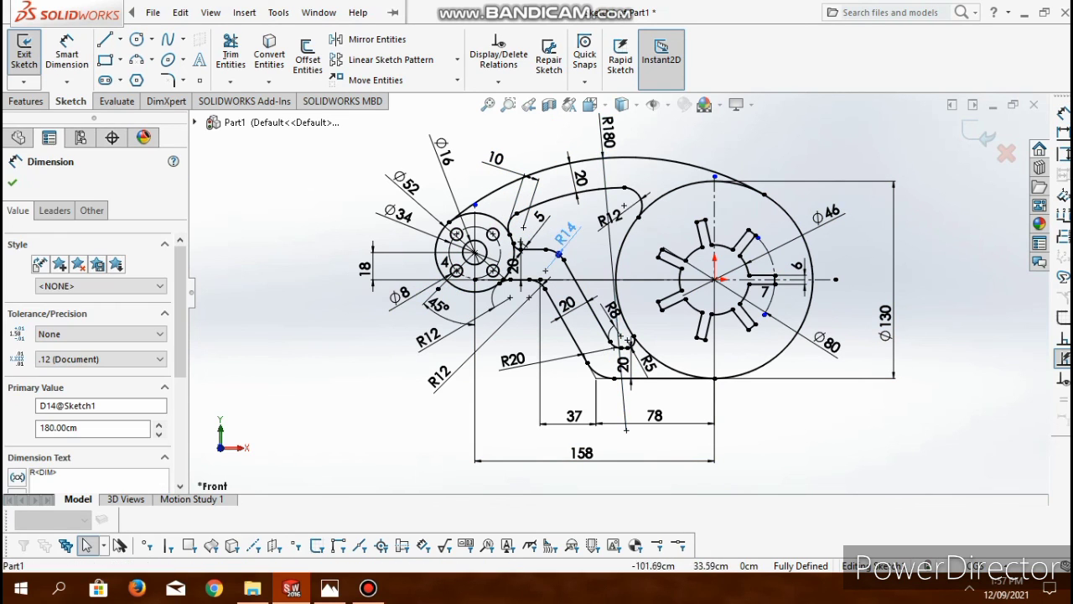